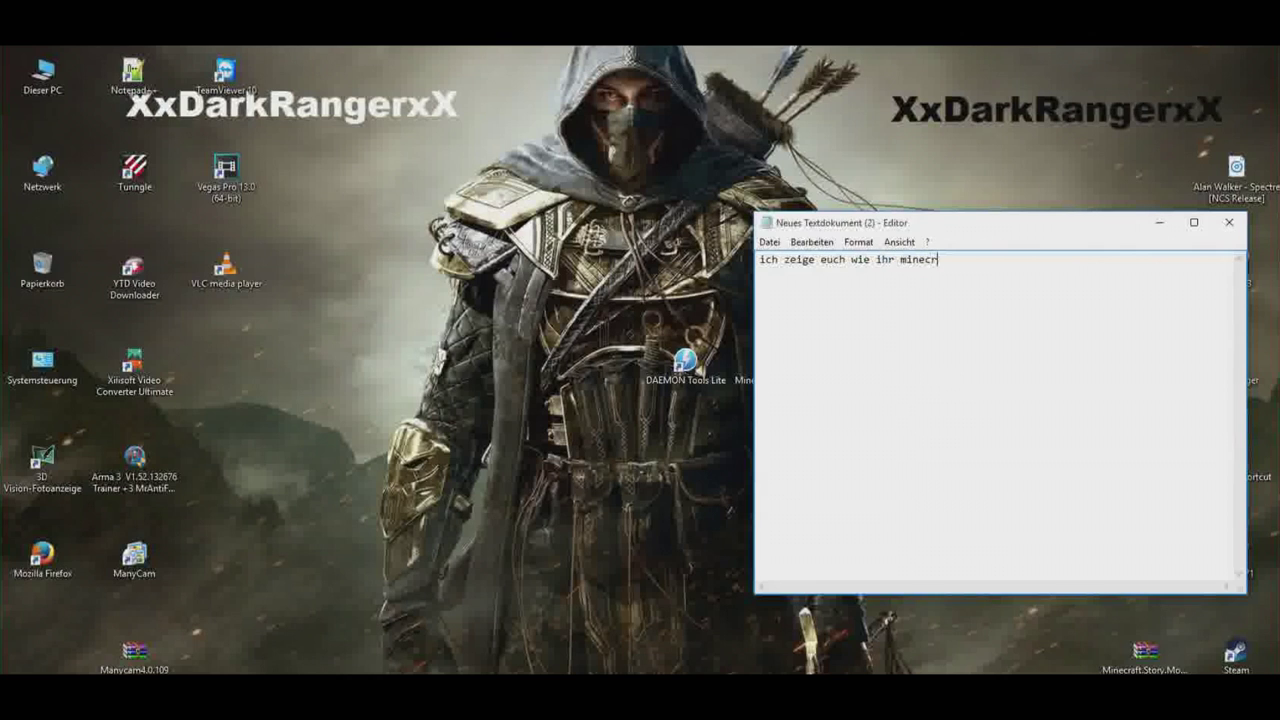
- Complete the note so it reads "ich zeige euch wie ihr minecraft story mode zocken könnt :D", and erase the whole line
type("tory mode zocken könnt :D")
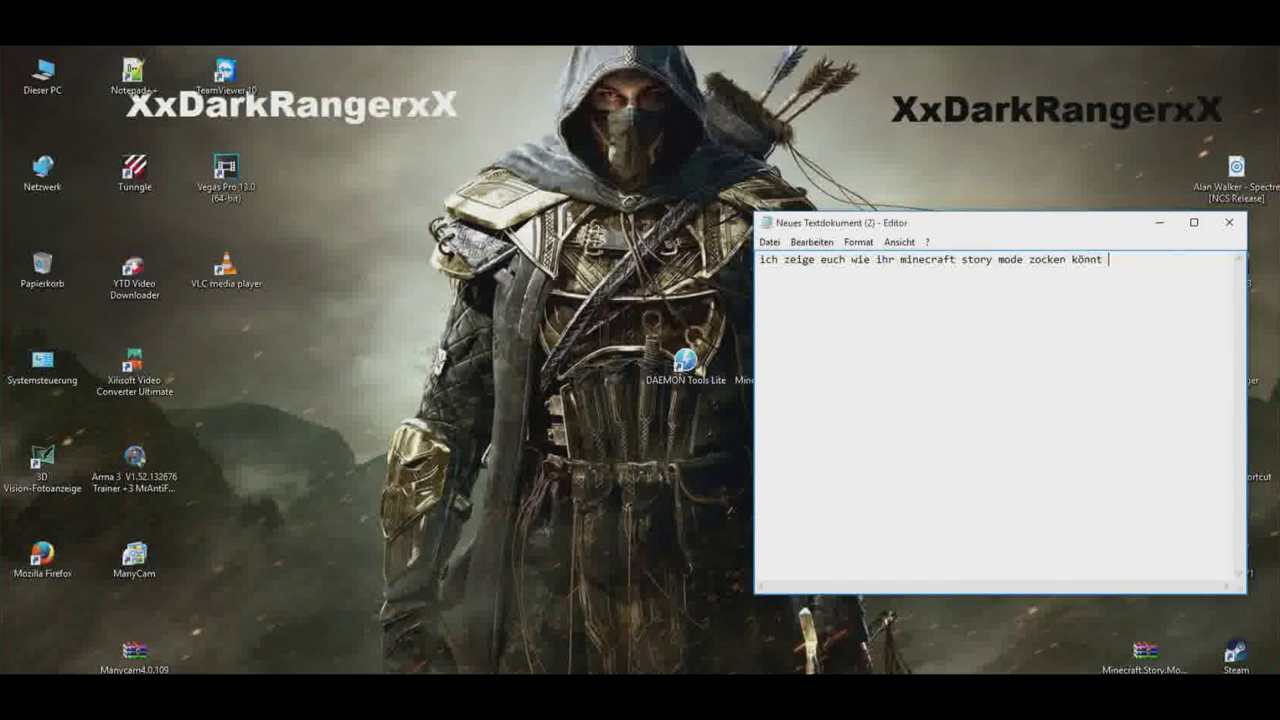
key("BackSpace")
key("BackSpace")
key("BackSpace")
key("BackSpace")
key("BackSpace")
key("BackSpace")
key("BackSpace")
key("BackSpace")
key("BackSpace")
key("BackSpace")
key("BackSpace")
key("BackSpace")
key("BackSpace")
key("BackSpace")
key("BackSpace")
key("BackSpace")
key("BackSpace")
key("BackSpace")
key("BackSpace")
key("BackSpace")
key("BackSpace")
key("BackSpace")
key("BackSpace")
key("BackSpace")
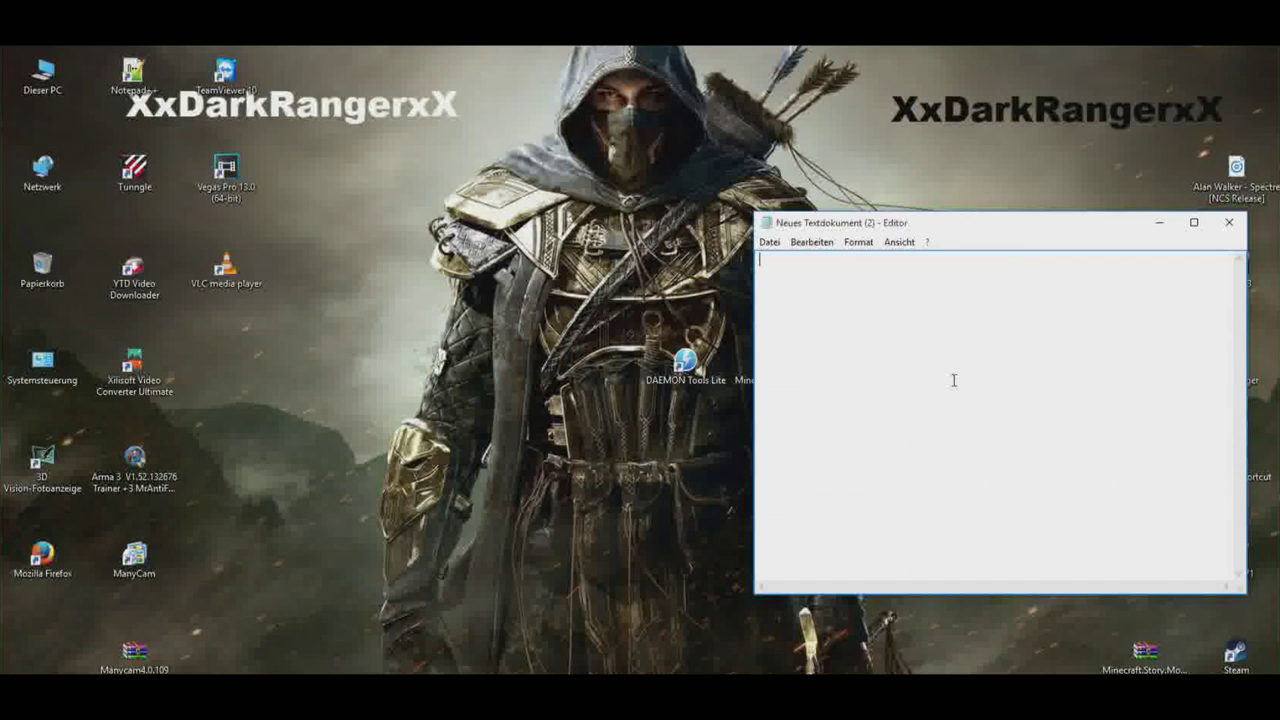
- Close and reopen the Neues Textdokument (2) file, moving its window away from the Minecraft desktop items
left_click(1229, 222)
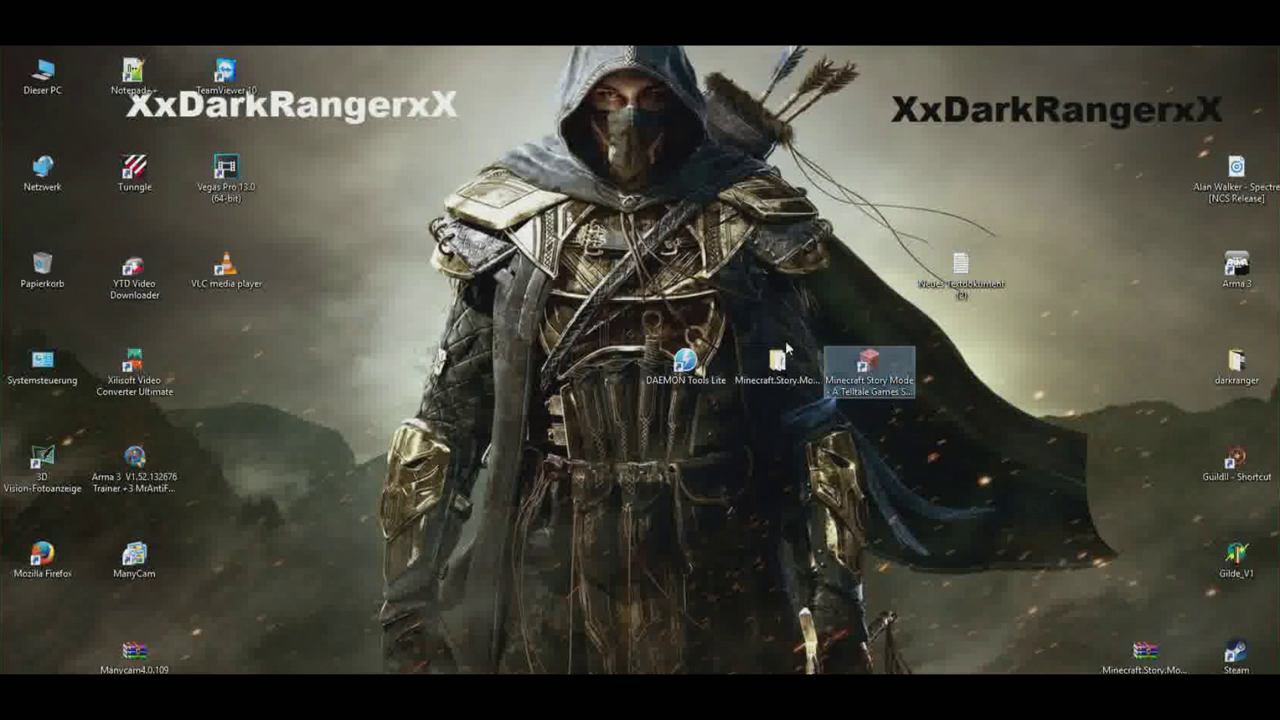
double_click(960, 266)
left_click_drag(971, 224, 346, 304)
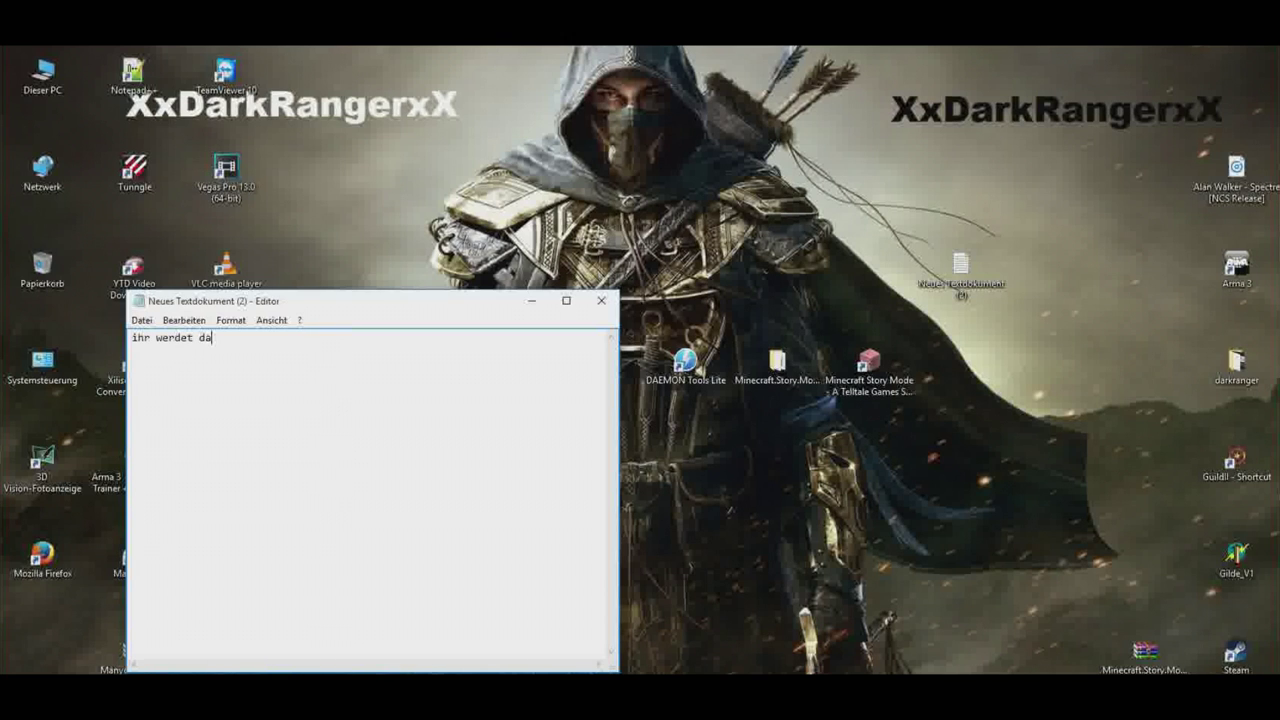
- Write a note starting "ihr werdet das enpacken dann geht ihr auf minecraft" in the text document, and clear it
type("enpacken dann geht ihr")
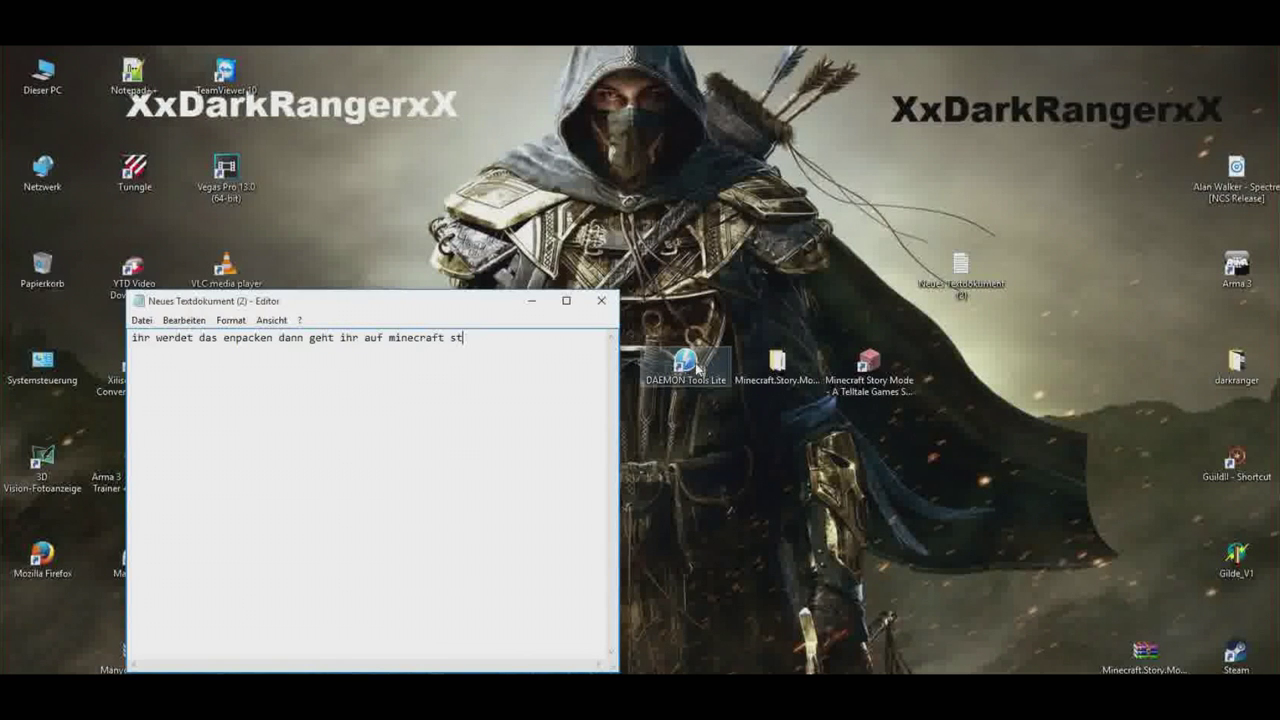
type("auf :D")
key("ctrl+a")
key("BackSpace")
- Open the Minecraft.Story.Mode.Episode.1-RELOADED folder from the desktop and place its window beside the text document
left_click(758, 388)
double_click(777, 370)
left_click_drag(762, 163, 974, 324)
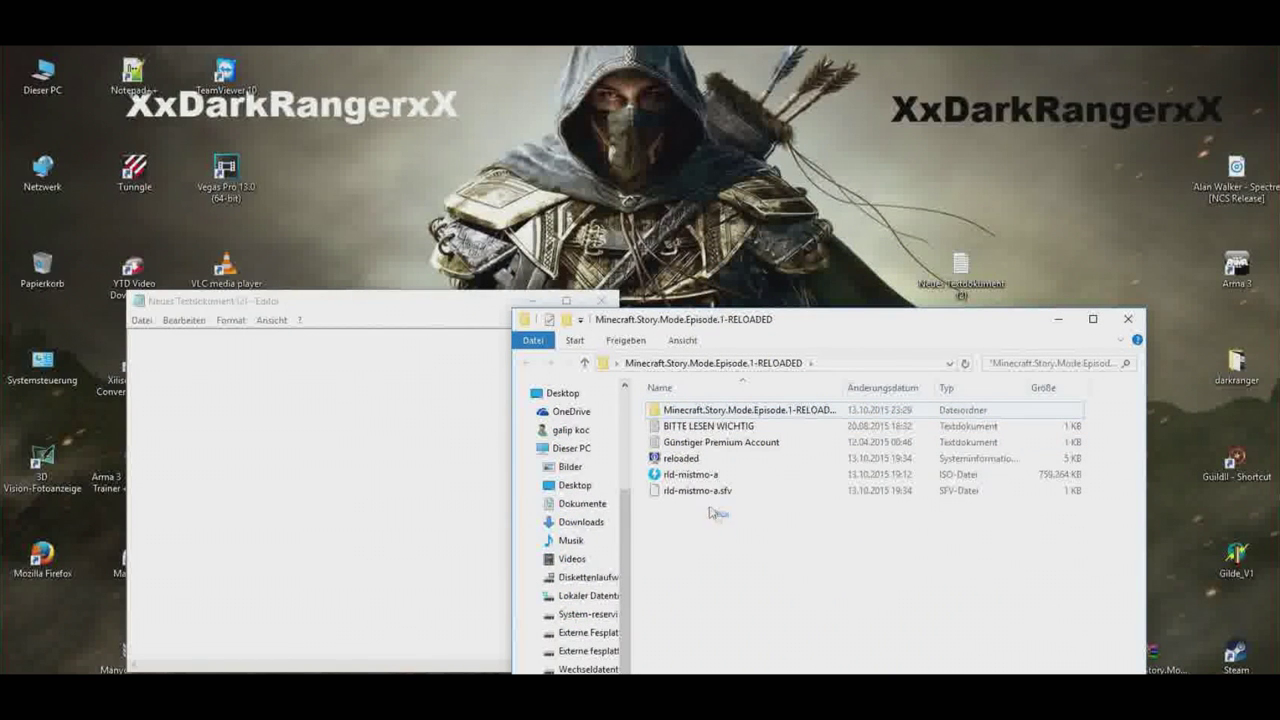
- Check the nested subfolder, and delete it together with the BITTE LESEN WICHTIG and Günstiger Premium Account text documents
double_click(735, 411)
key("BackSpace")
key("Delete")
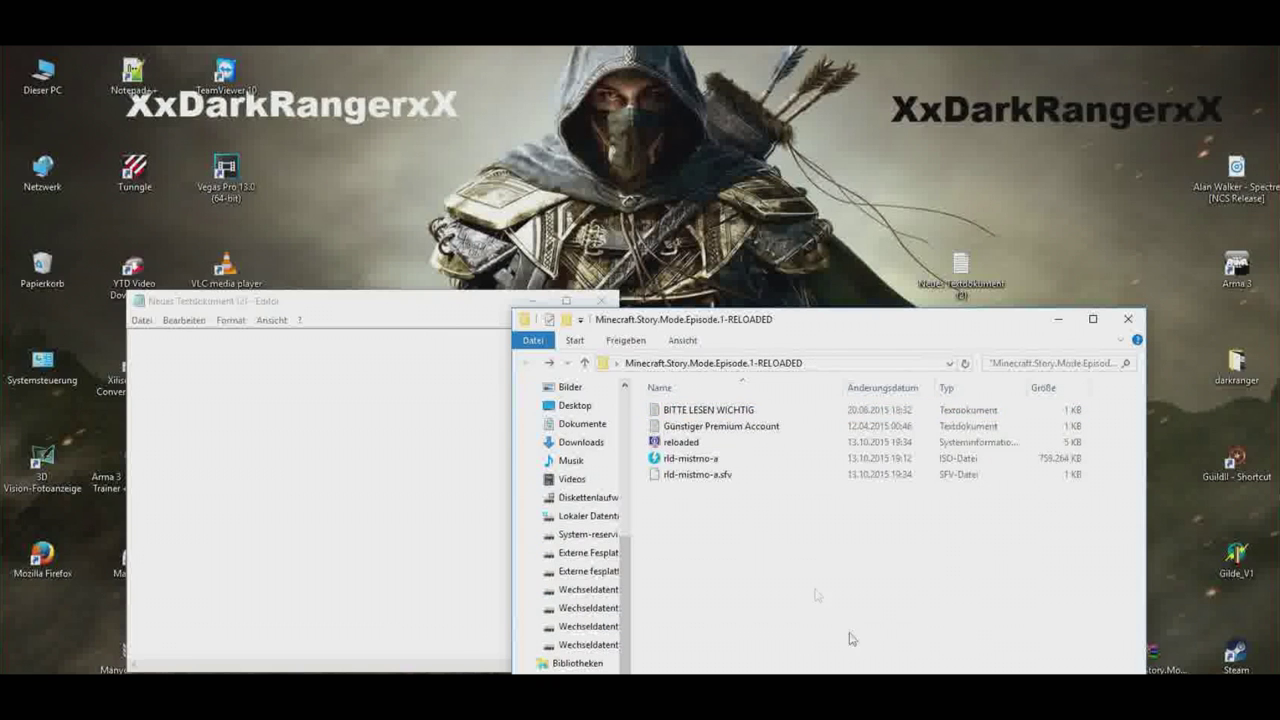
left_click(706, 410)
key("Delete")
left_click(706, 412)
key("Delete")
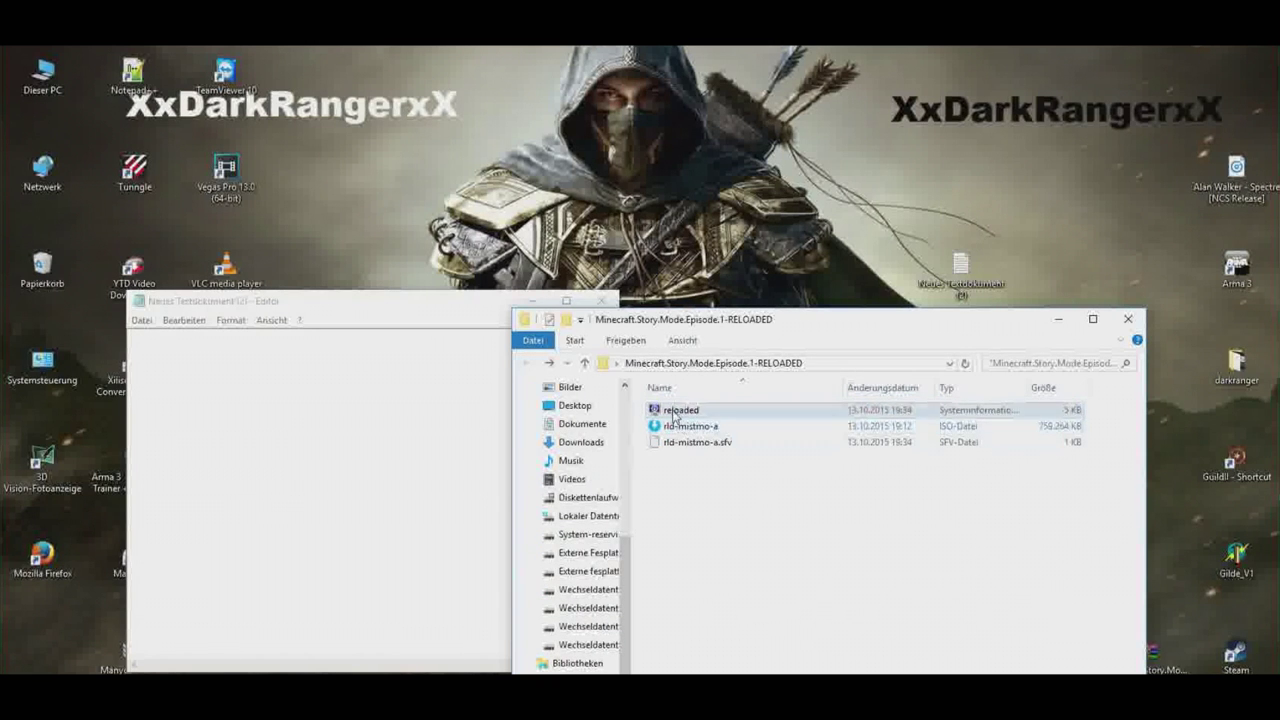
- Check the file size of the rld-mistmo-a ISO file in its properties
left_click(738, 428)
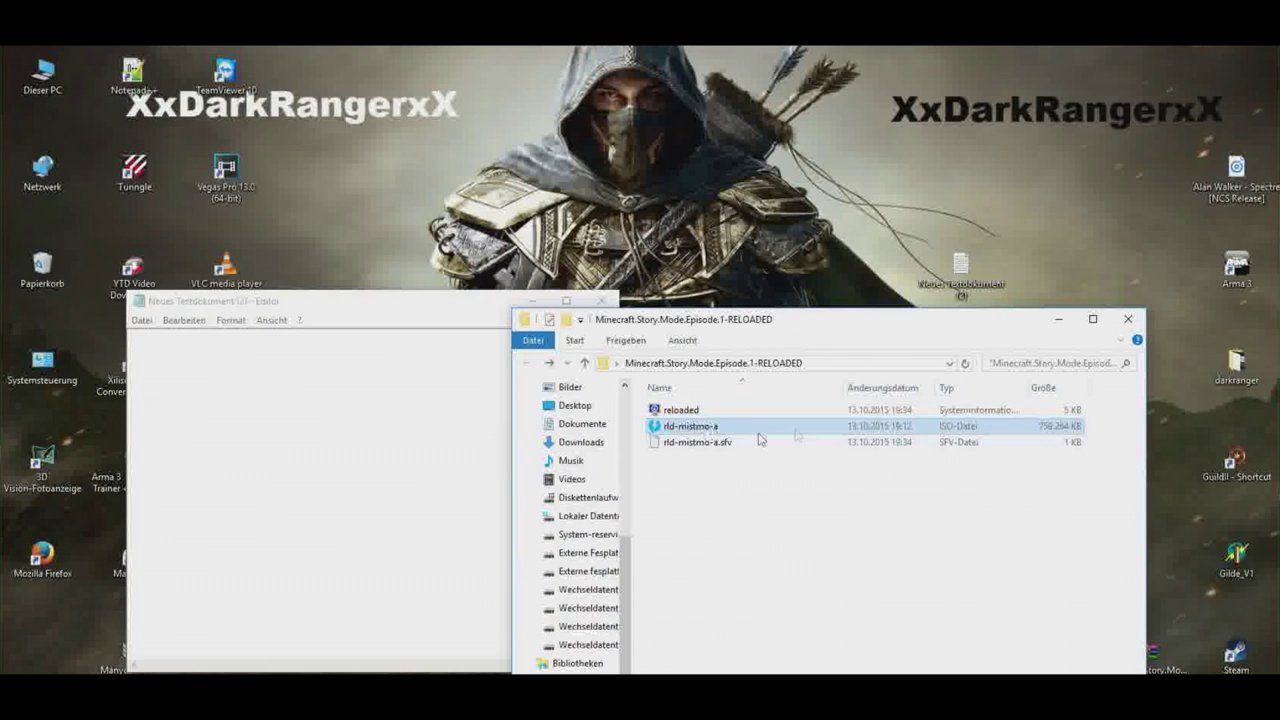
right_click(735, 427)
left_click(790, 412)
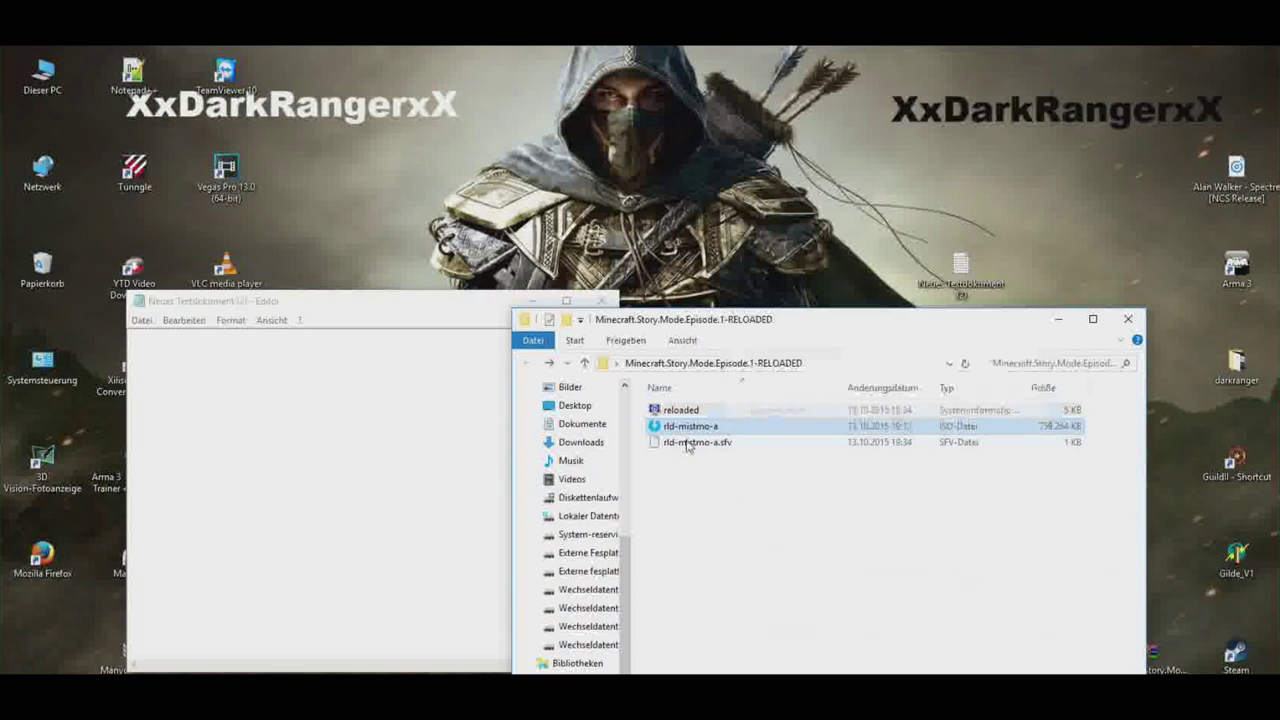
left_click_drag(801, 499, 876, 497)
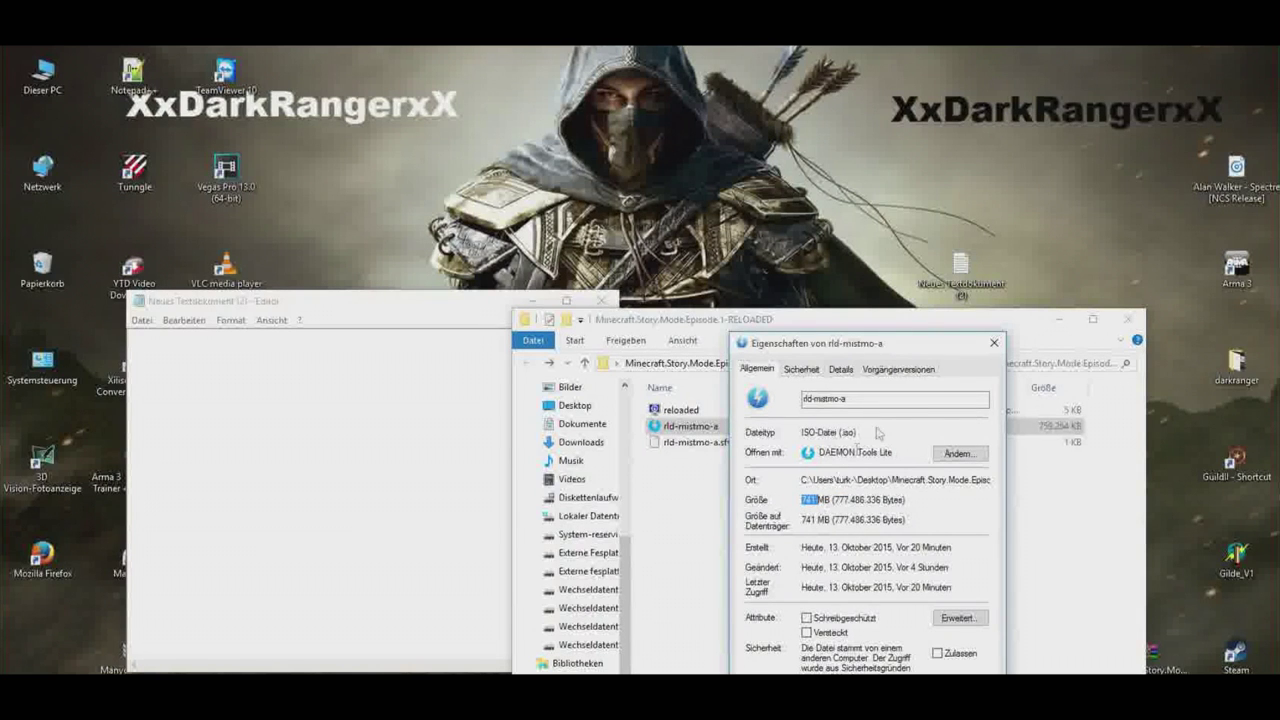
left_click(994, 343)
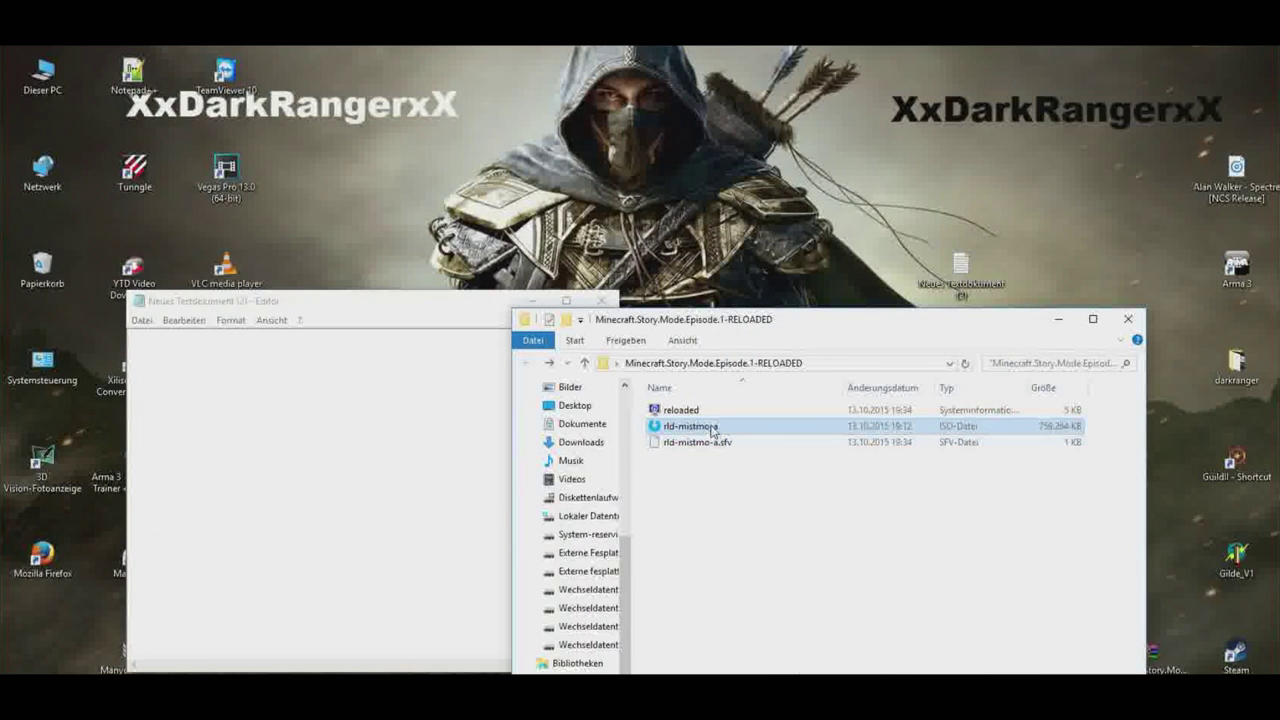
- Arrange the text document and the game folder windows side by side so the desktop icons between them are visible
left_click(575, 298)
left_click_drag(443, 306, 385, 419)
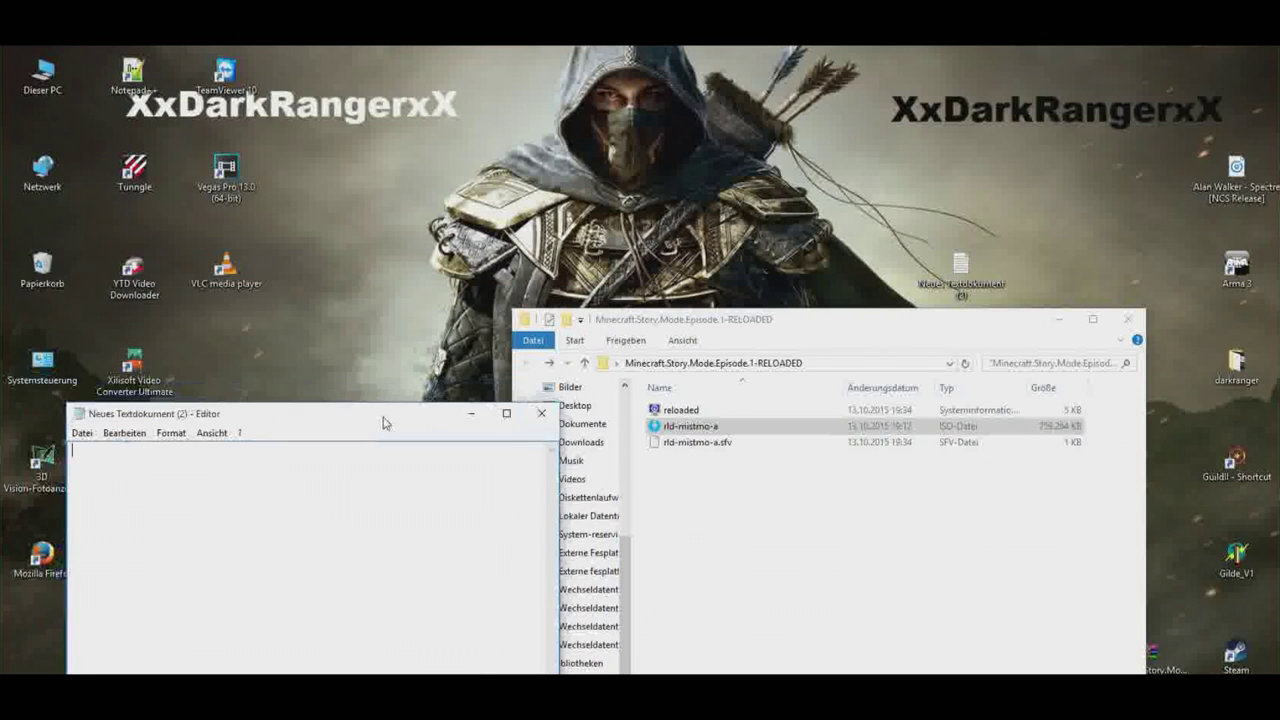
double_click(66, 92)
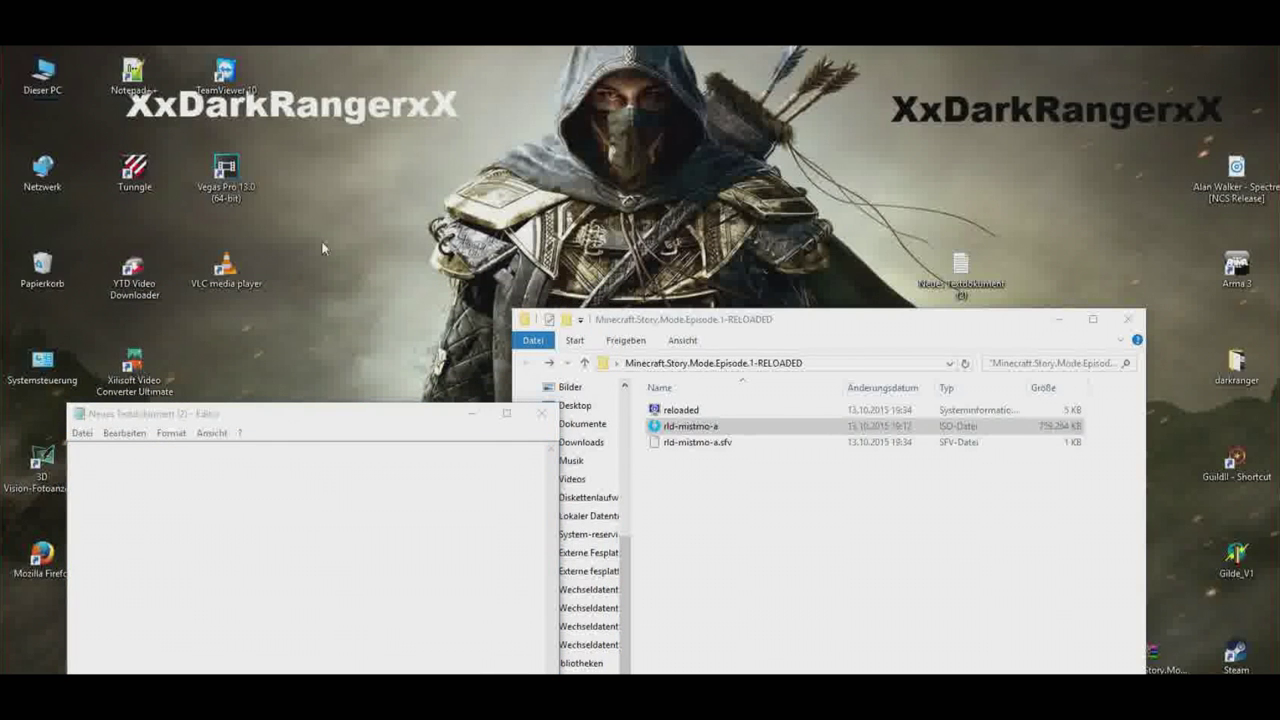
key("alt+F4")
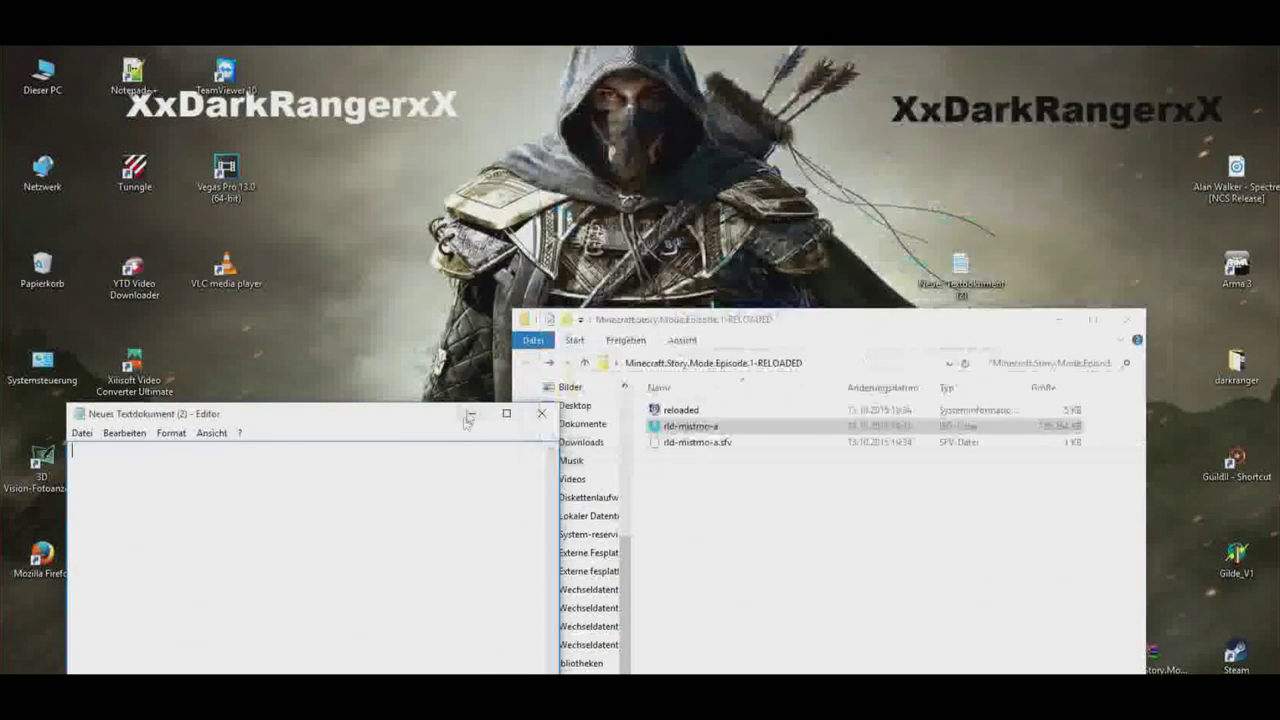
left_click(242, 420)
left_click_drag(242, 420, 100, 459)
left_click_drag(690, 320, 996, 257)
left_click_drag(365, 460, 440, 214)
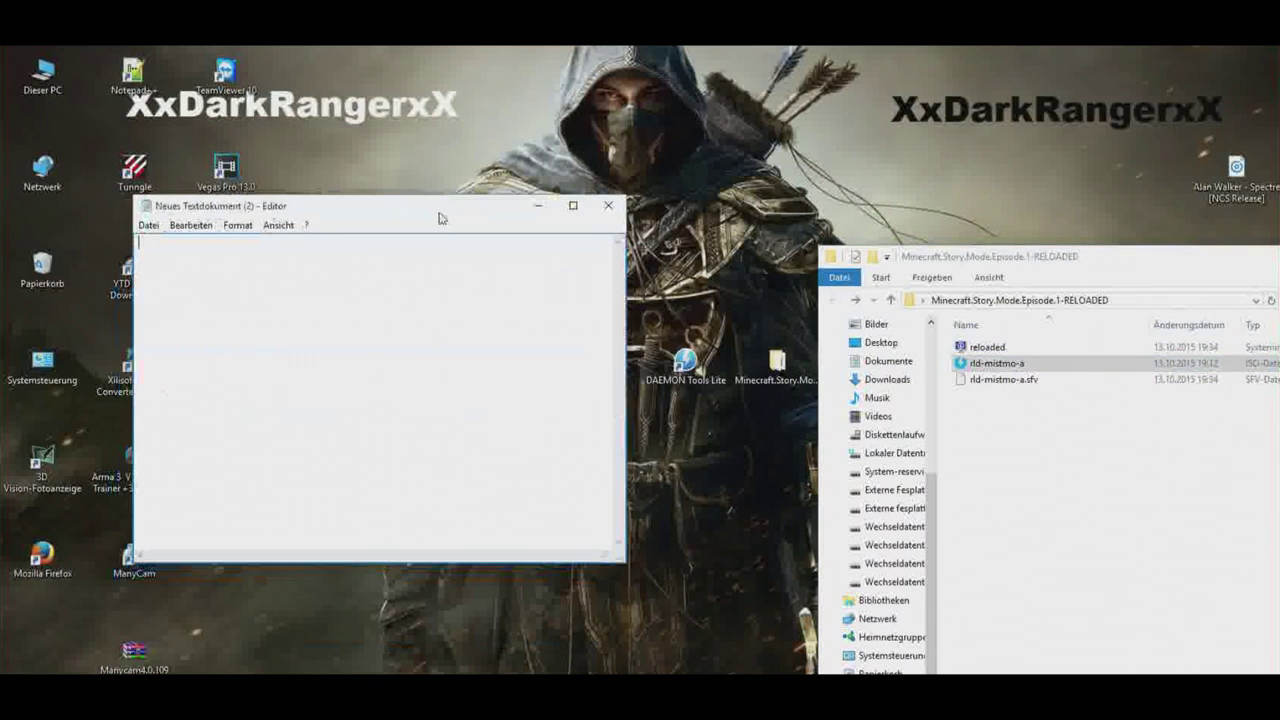
- Write a note in the text document telling viewers to download "Deemon tools lite", and erase it
type("ladet euch Dee")
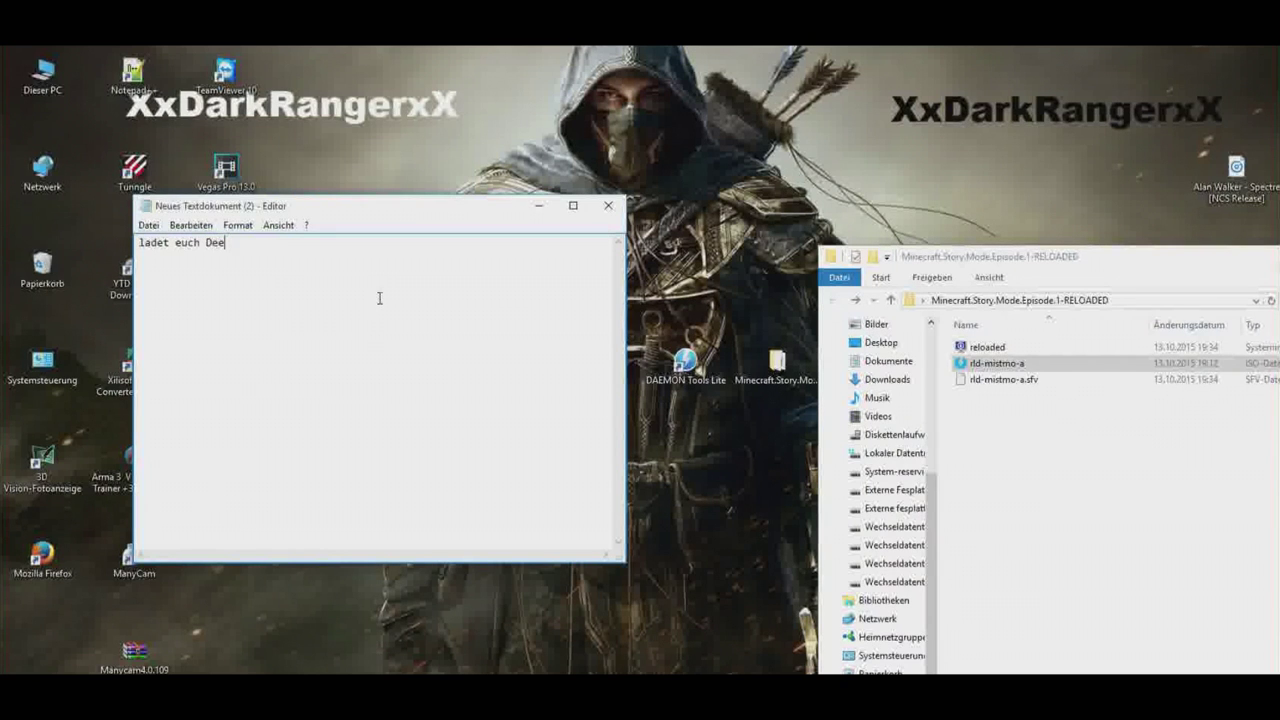
type("mon tools lite runt")
key("BackSpace")
key("BackSpace")
key("BackSpace")
key("BackSpace")
key("BackSpace")
key("BackSpace")
key("BackSpace")
key("BackSpace")
key("BackSpace")
key("BackSpace")
key("BackSpace")
key("BackSpace")
key("BackSpace")
key("BackSpace")
key("BackSpace")
key("BackSpace")
key("BackSpace")
key("BackSpace")
key("BackSpace")
key("BackSpace")
- Mount the rld-mistmo-a ISO image, allowing it to open, and put the game folder window out of the way
double_click(1000, 364)
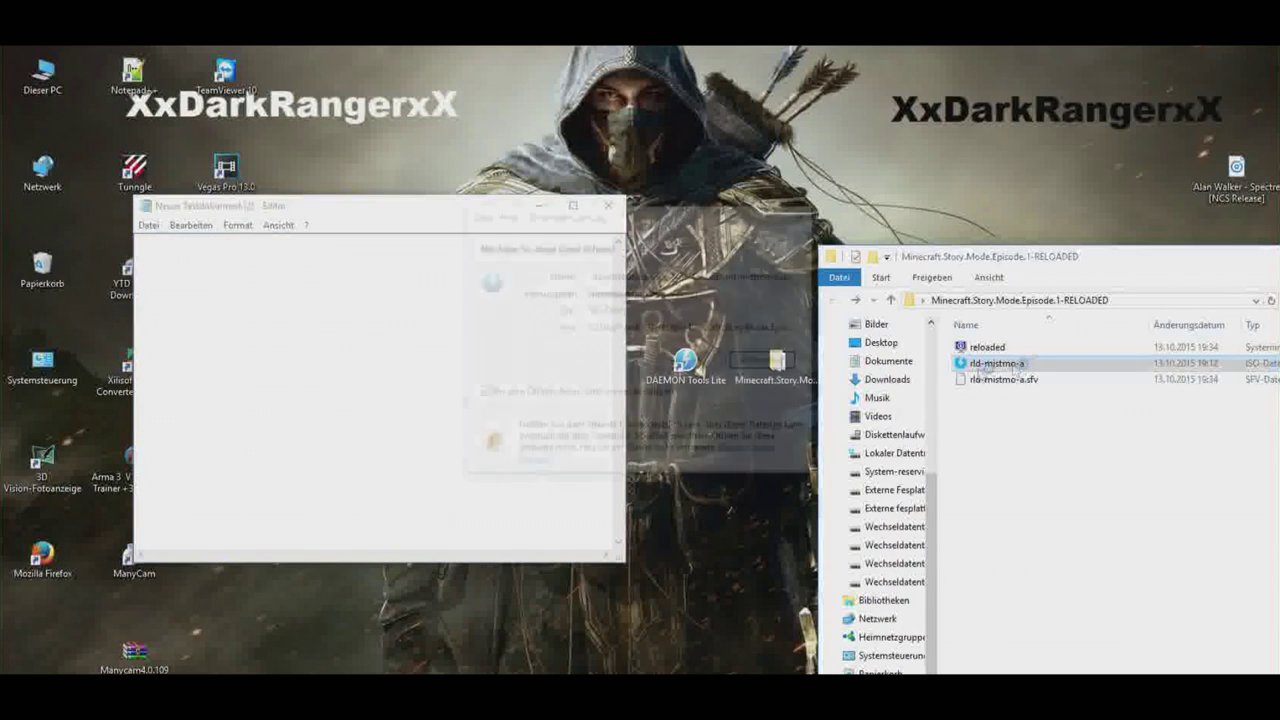
left_click(684, 360)
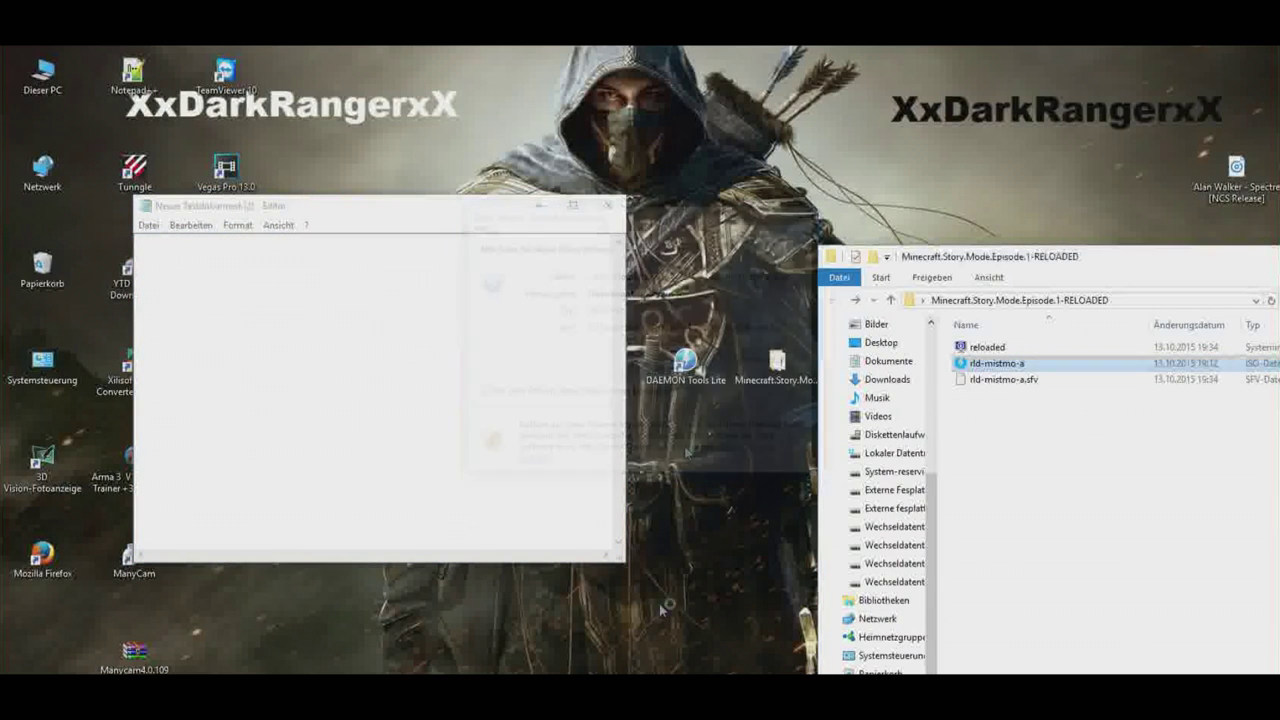
left_click(395, 283)
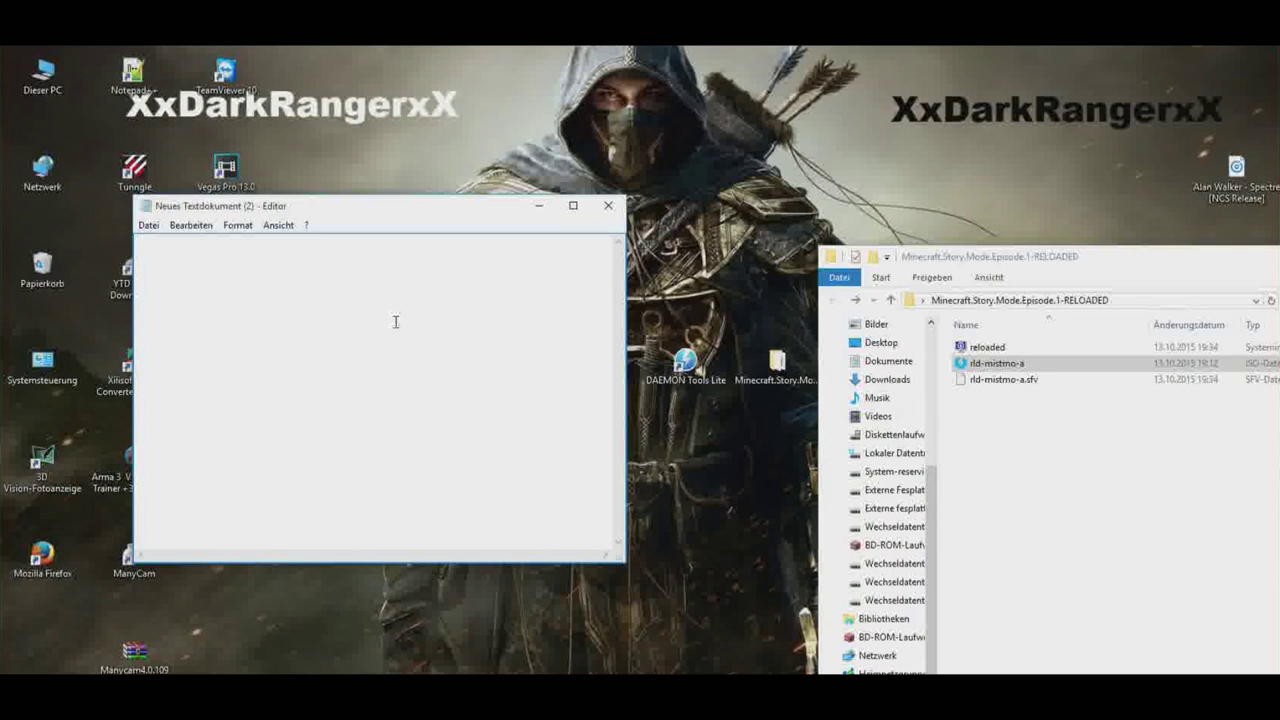
left_click_drag(1052, 256, 924, 193)
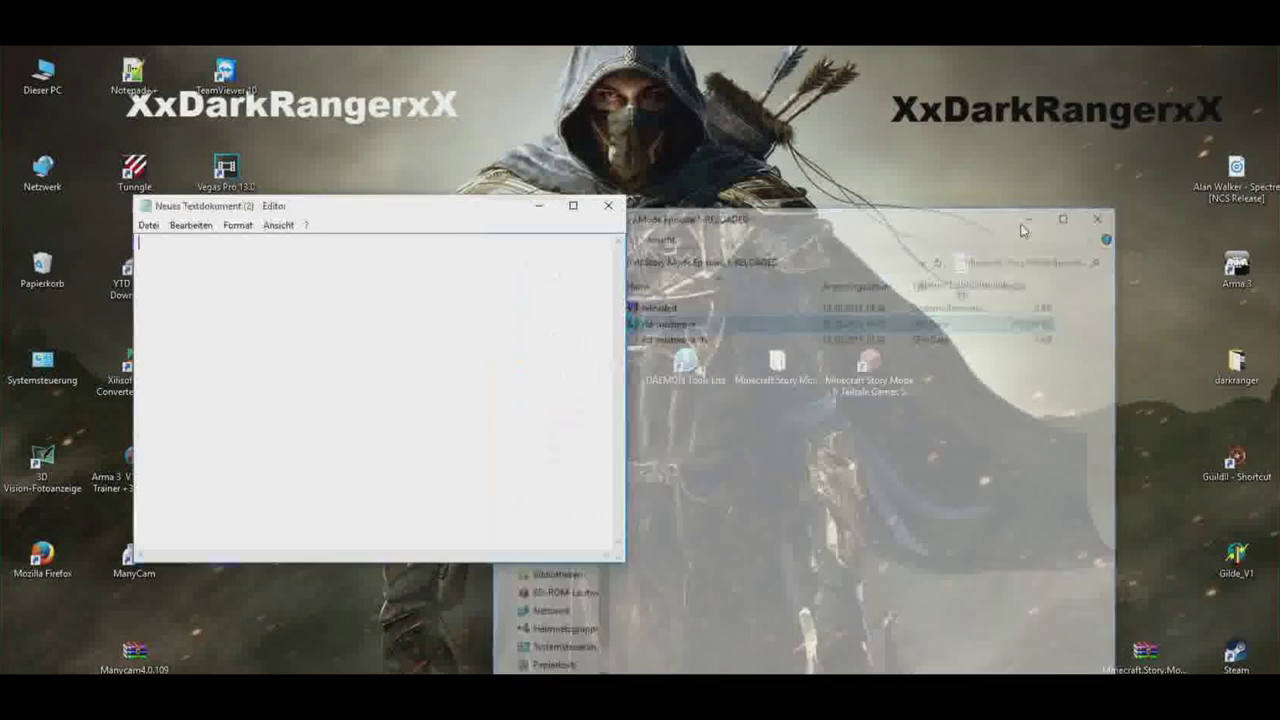
- Write the note "jetzt starten wir minecraft story :D" in the text document and clear it
type("zt starten wir minecraft story :D")
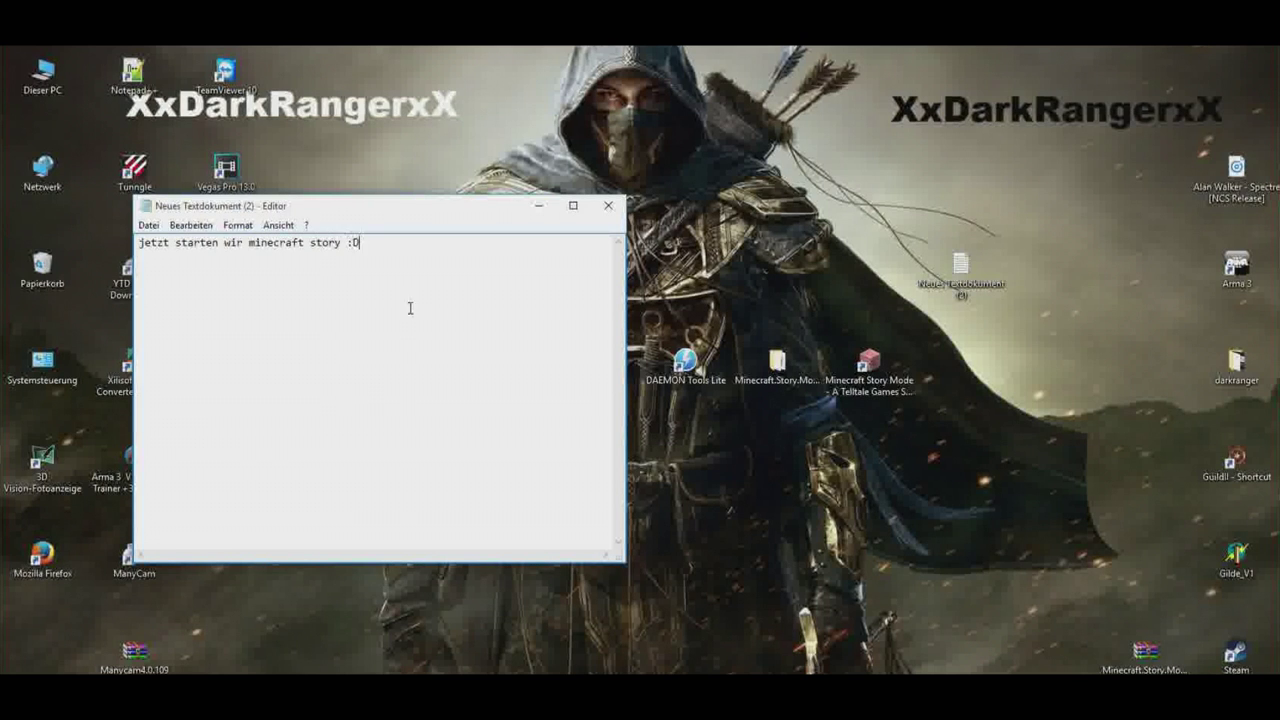
key("ctrl+a")
key("BackSpace")
- Open the mounted Minecraft: Story Mode BD-ROM drive (H:) from Dieser PC and run its setup application
key("super+e")
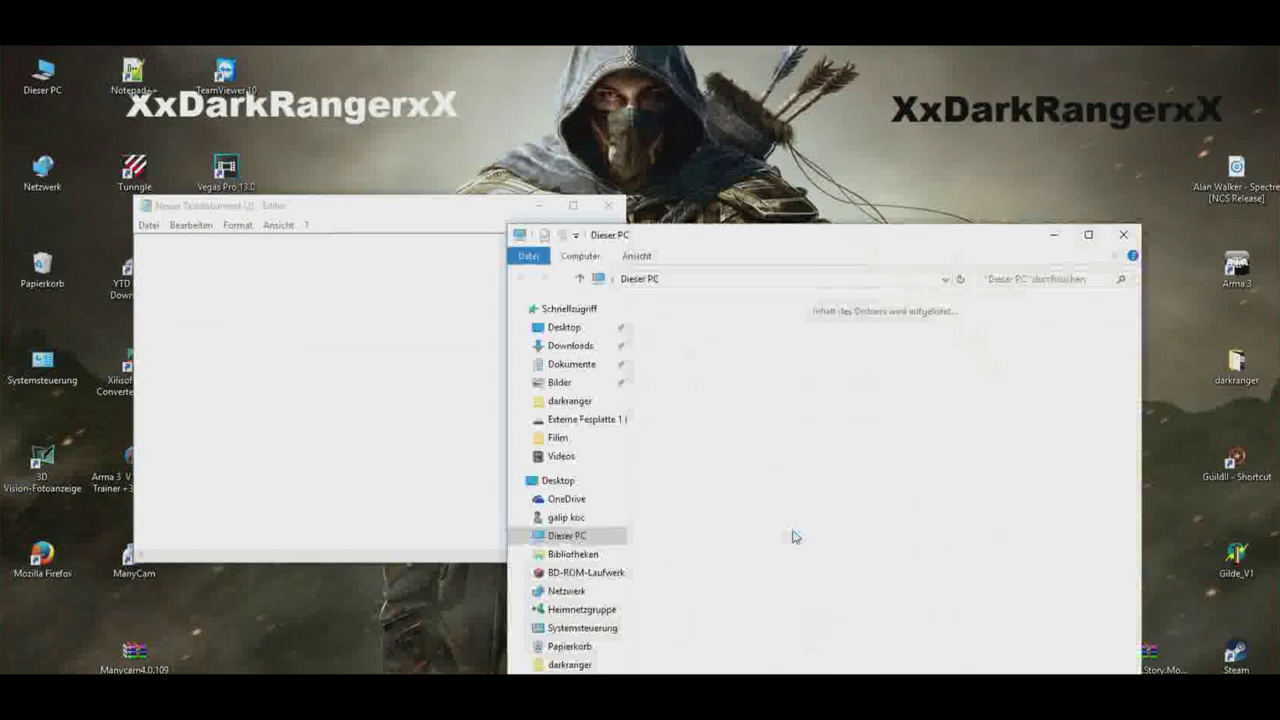
right_click(750, 615)
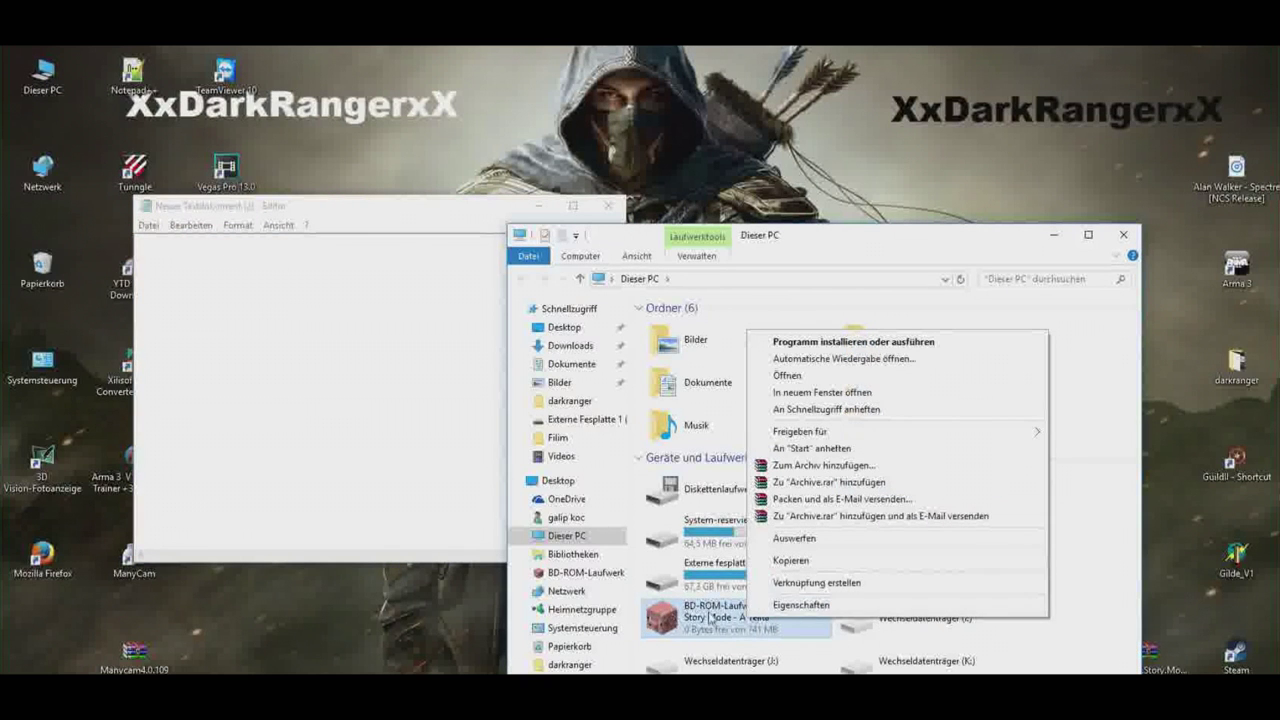
left_click(806, 375)
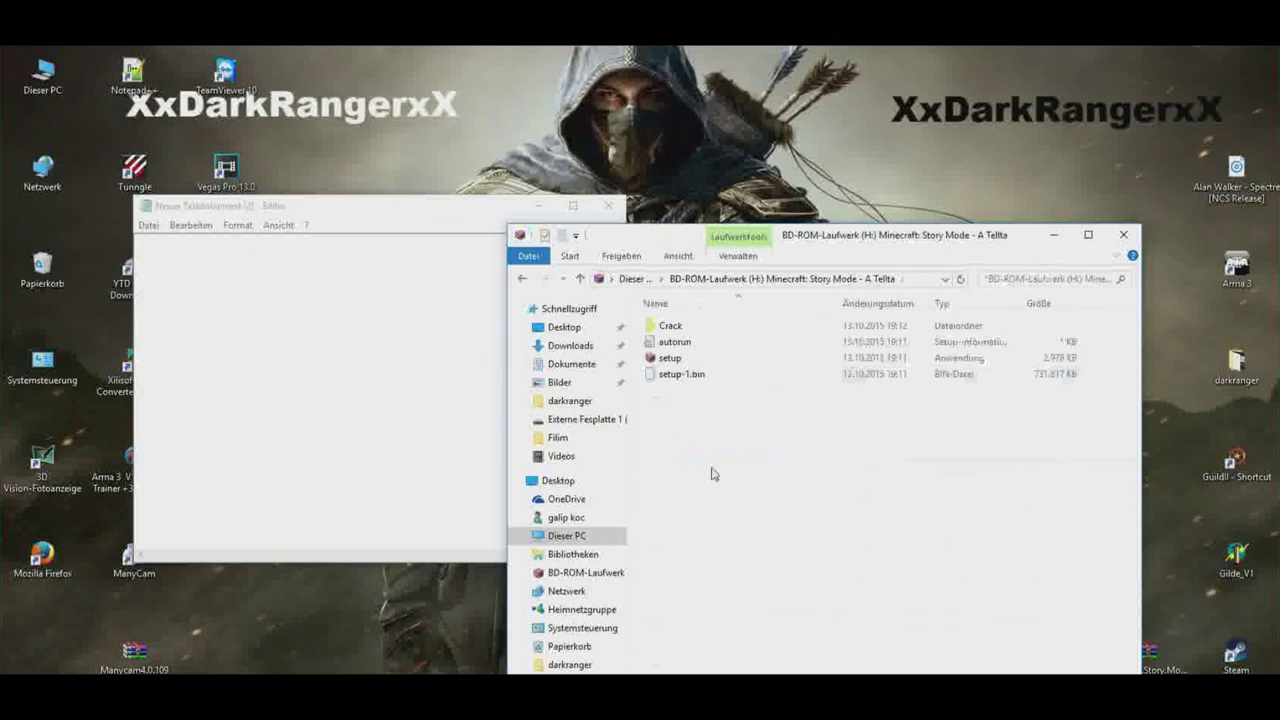
double_click(686, 366)
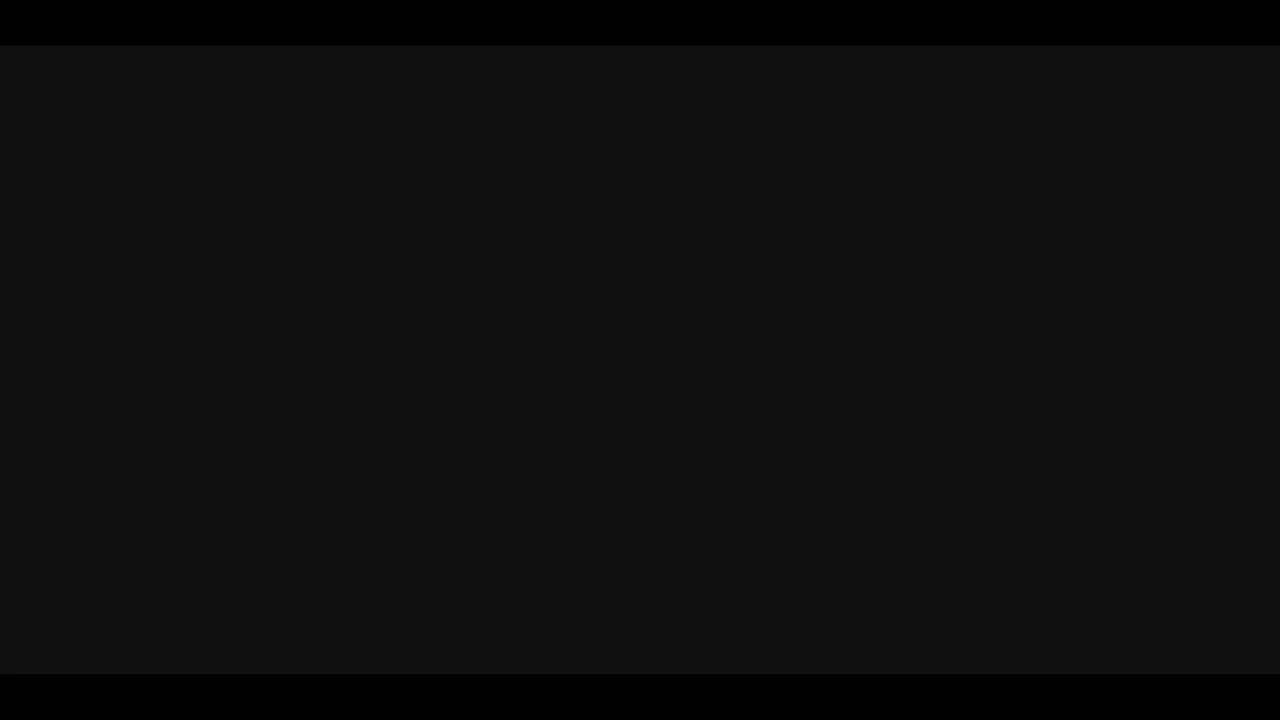
- Write the note "dann auf setup :D" in the text document and accept the installer's opening notice
type("dann auf ")
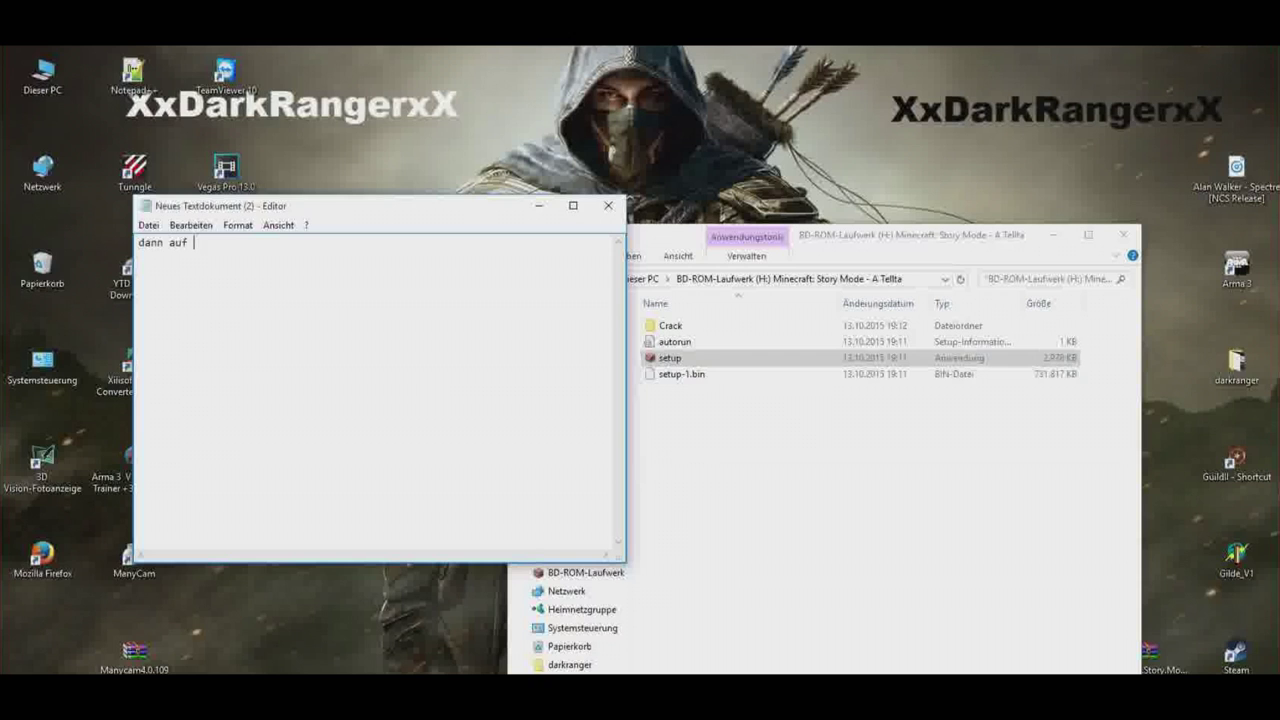
type("setup :D")
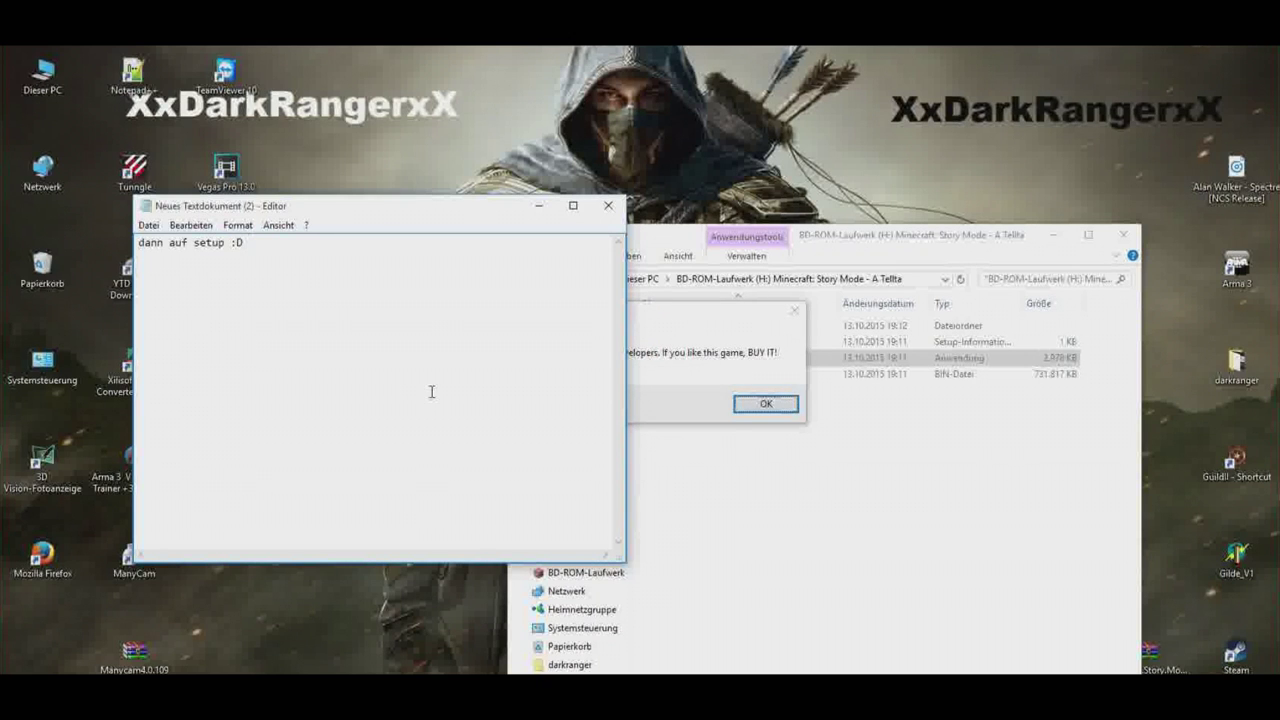
left_click(691, 411)
left_click(766, 403)
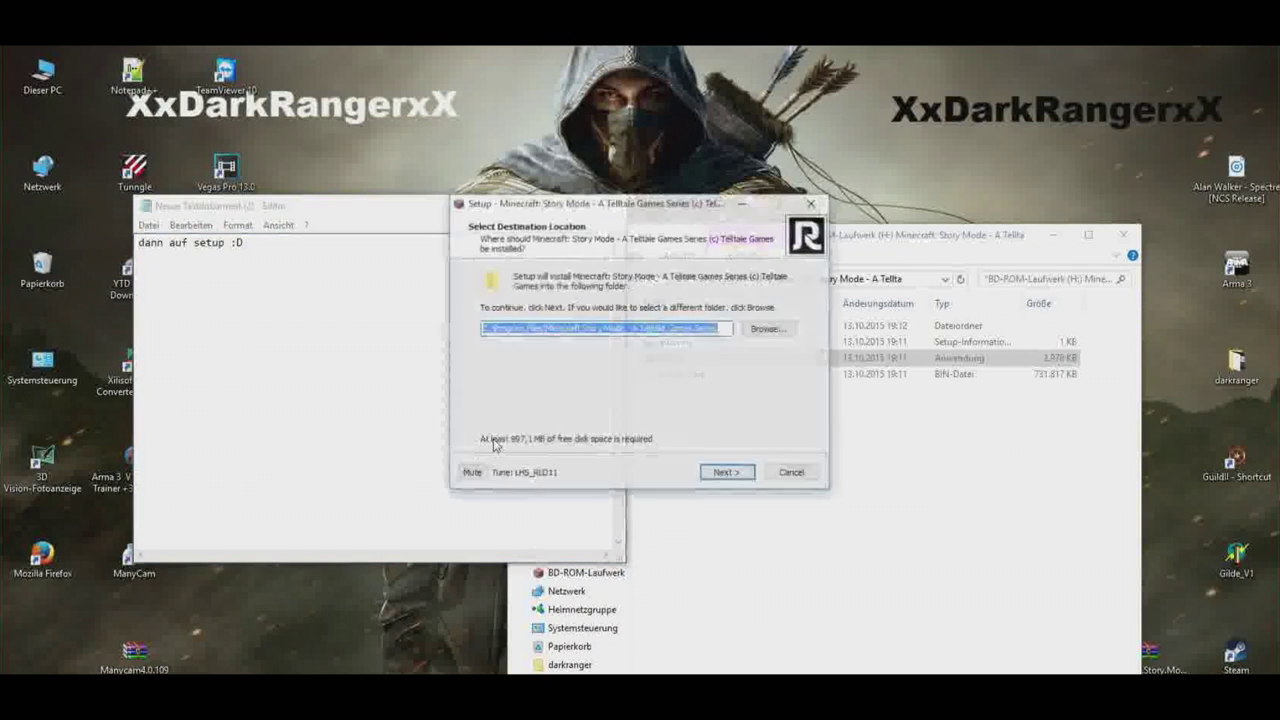
- Extend the note with a remark starting "mute auch wegen der", and clear all the text
left_click(377, 374)
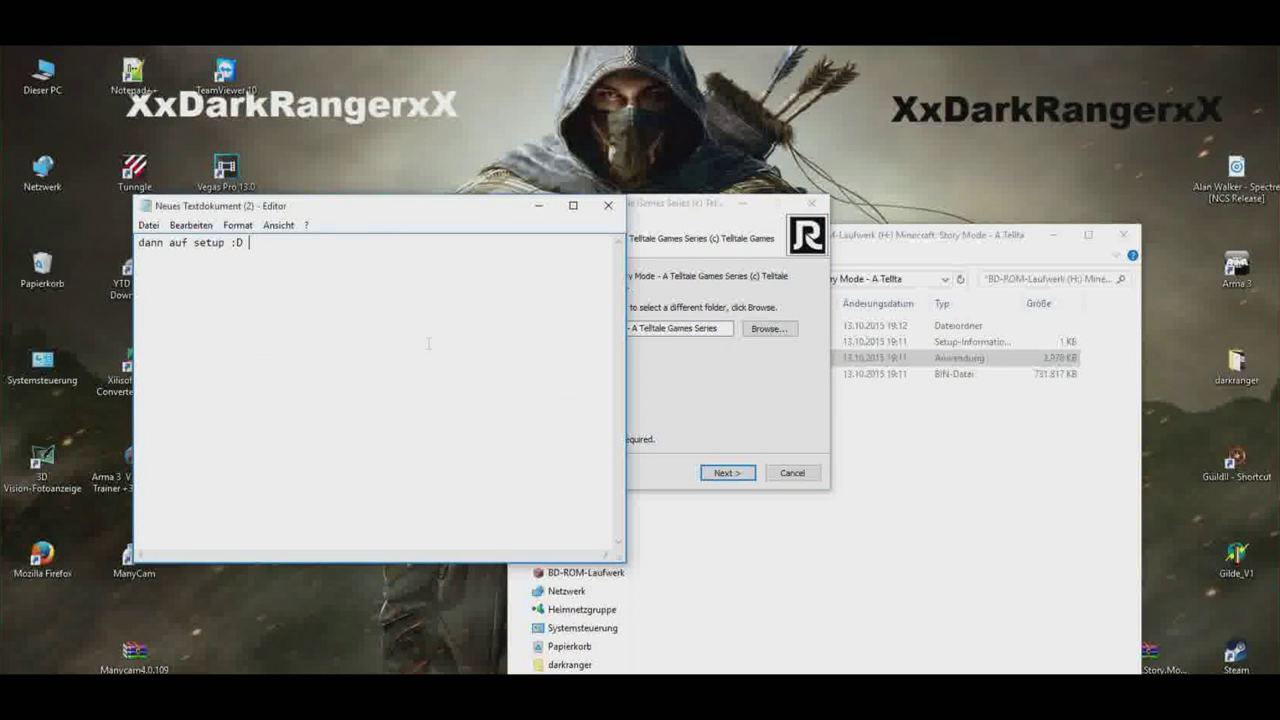
type("mute auc")
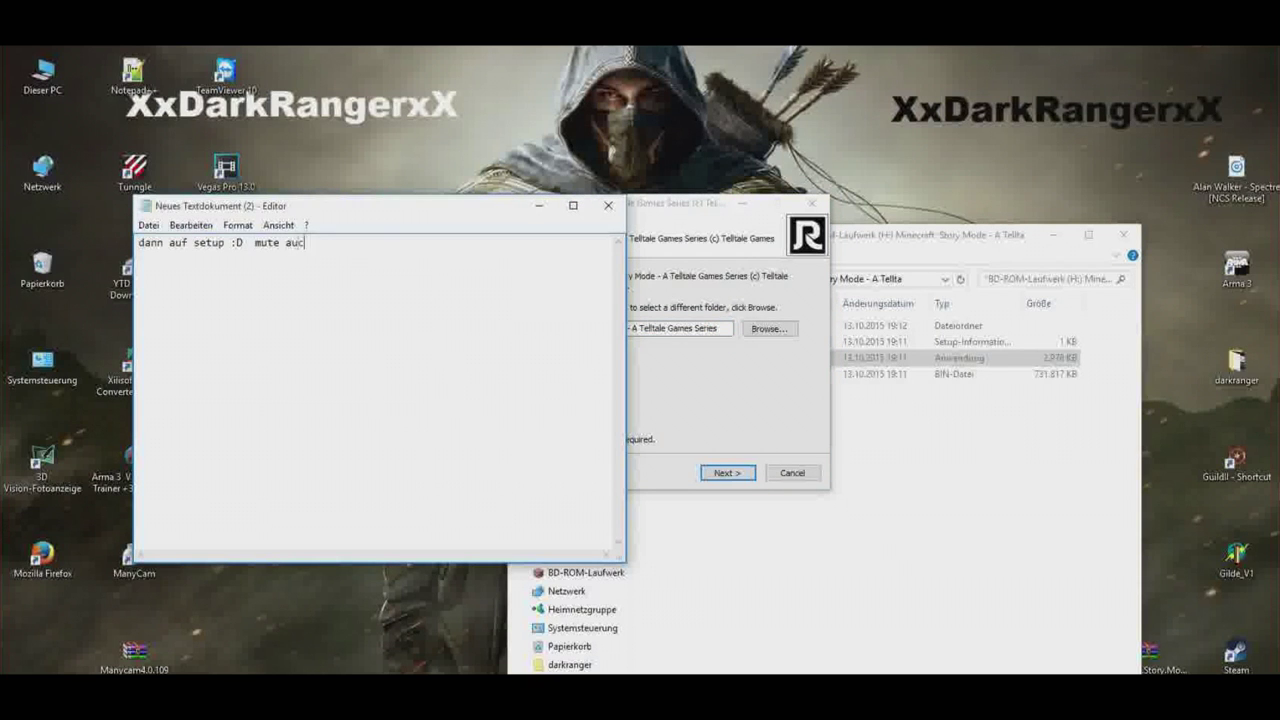
type("h wegen ")
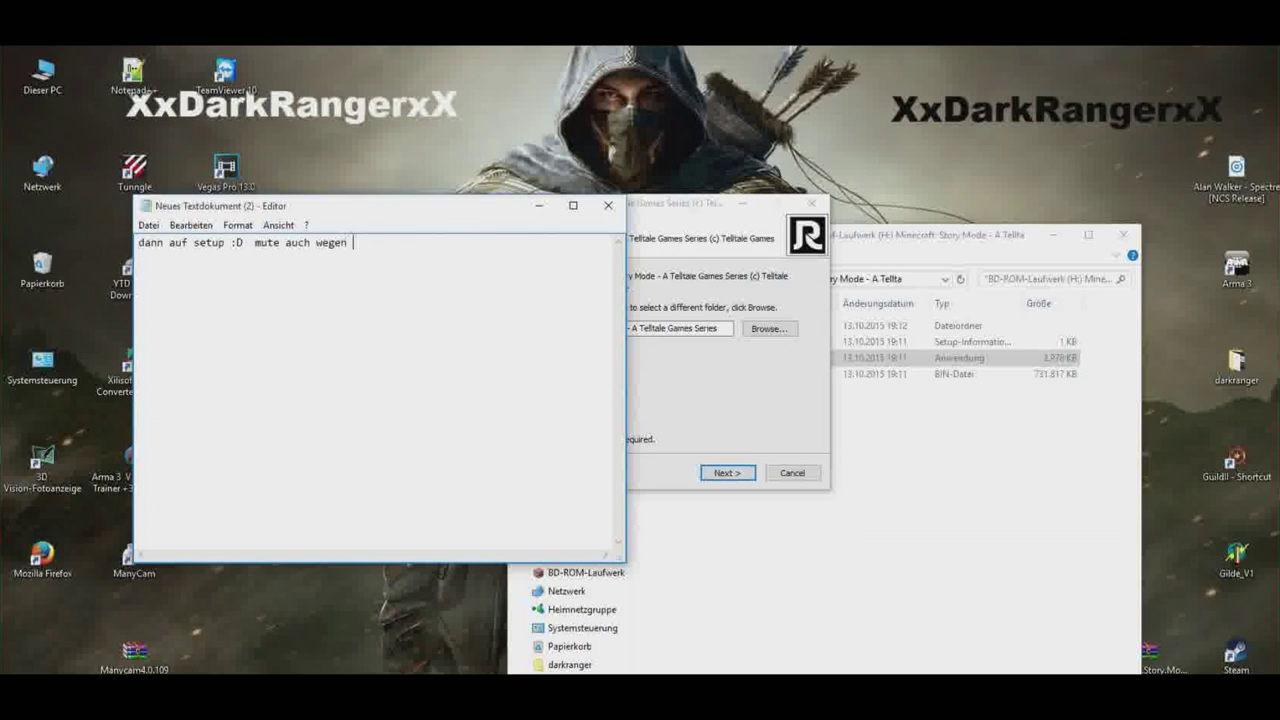
type("der sauou")
key("ctrl+a")
key("BackSpace")
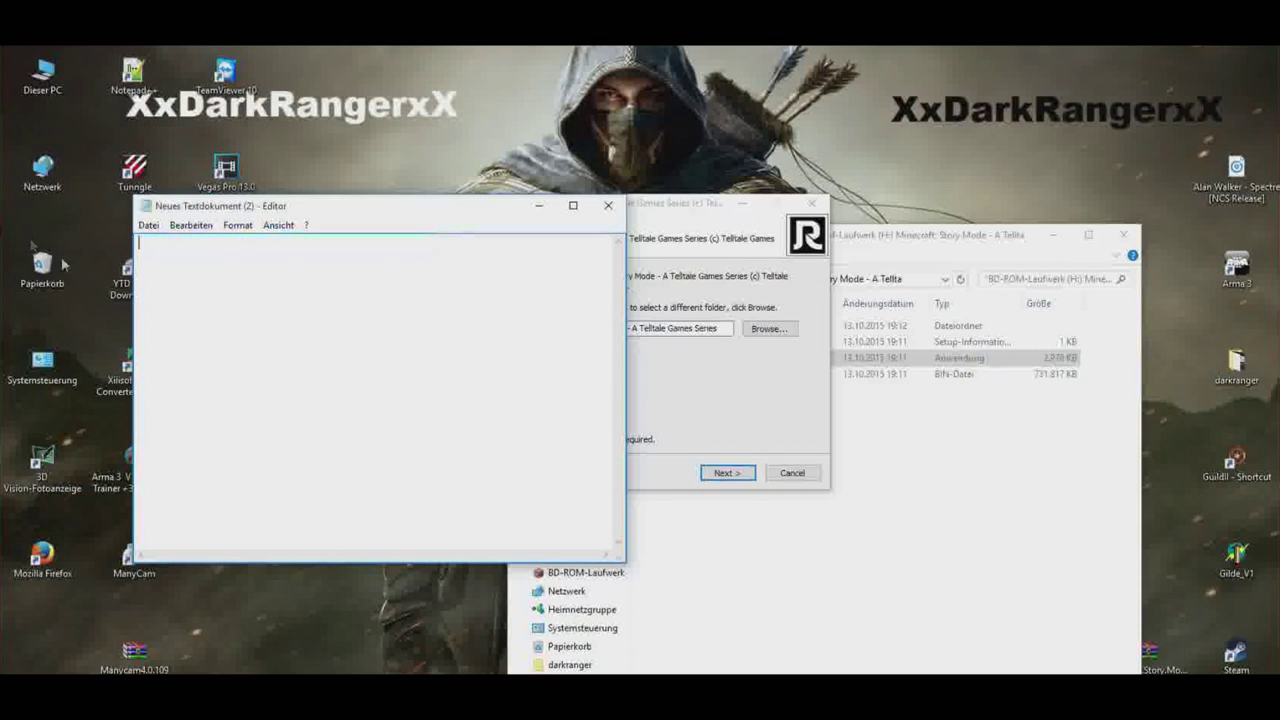
- Return to the Minecraft: Story Mode installer, cancel it and confirm leaving the setup
left_click(749, 486)
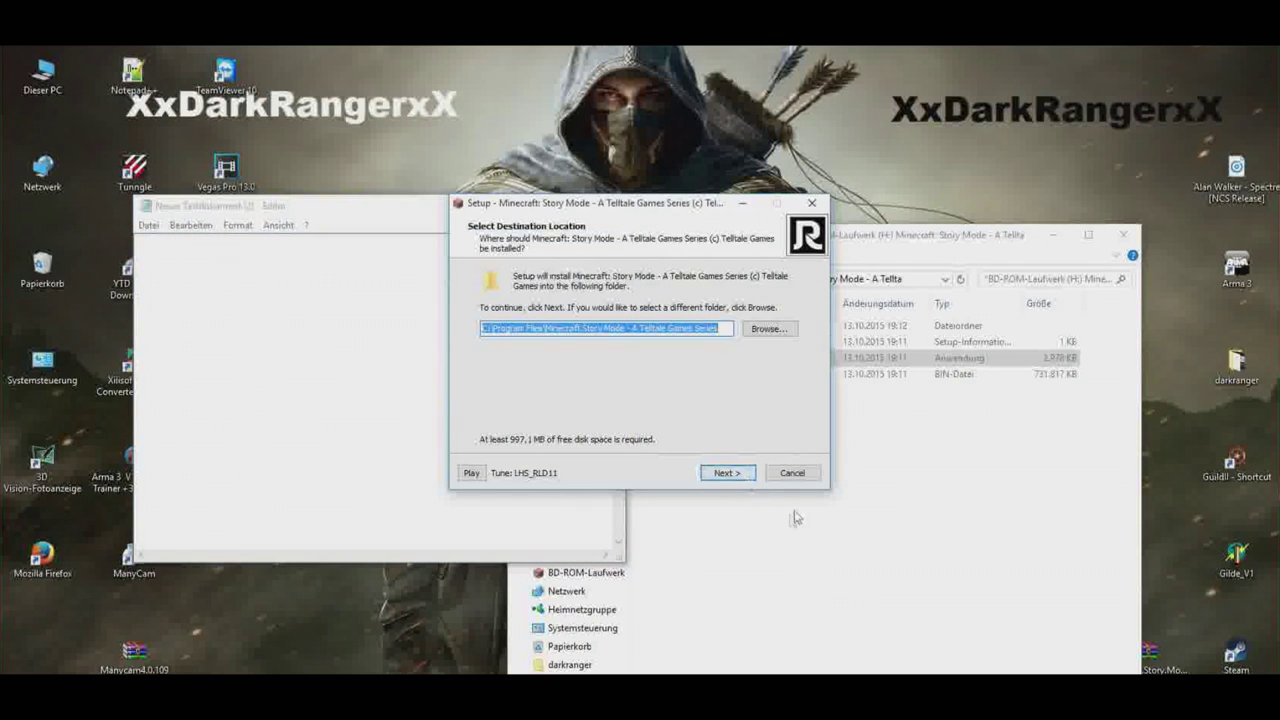
left_click(792, 473)
left_click(724, 420)
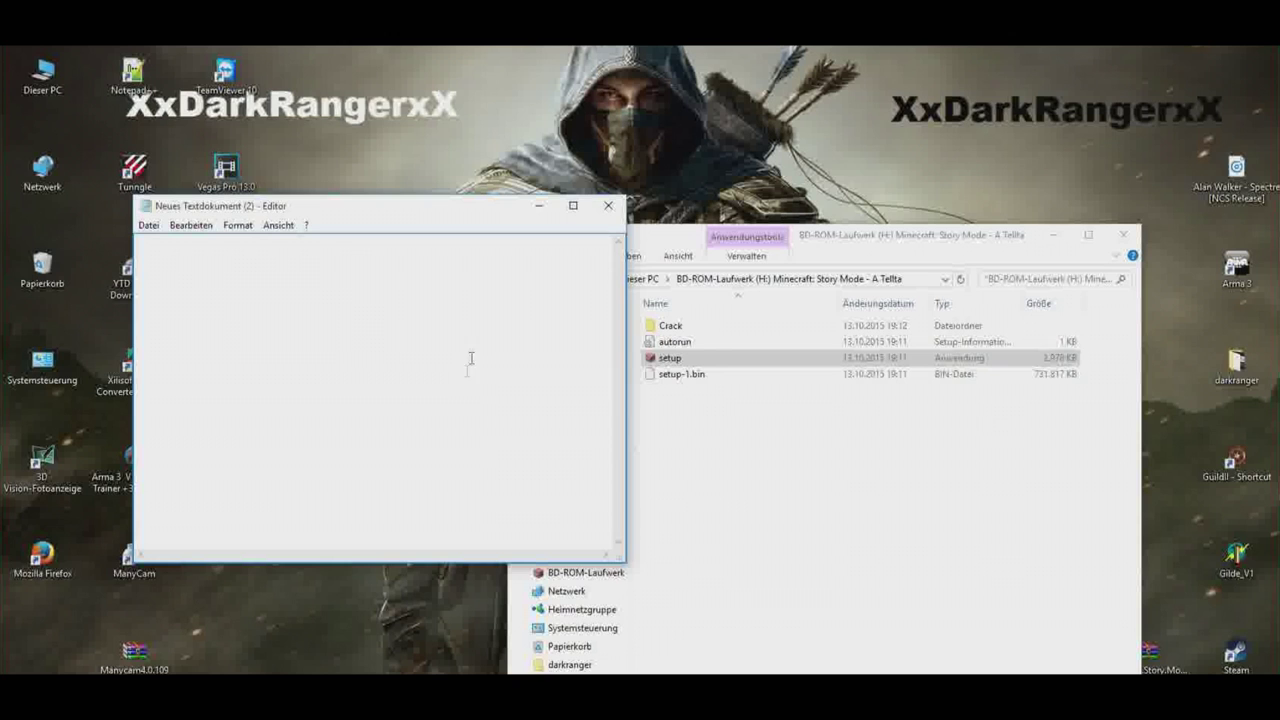
- Write the note "wenn es fertig ist geht auf minecraft" and look briefly into the desktop's Minecraft.Story.Mo... folder before returning to drive H:
type("wenn es fertig ist geht au")
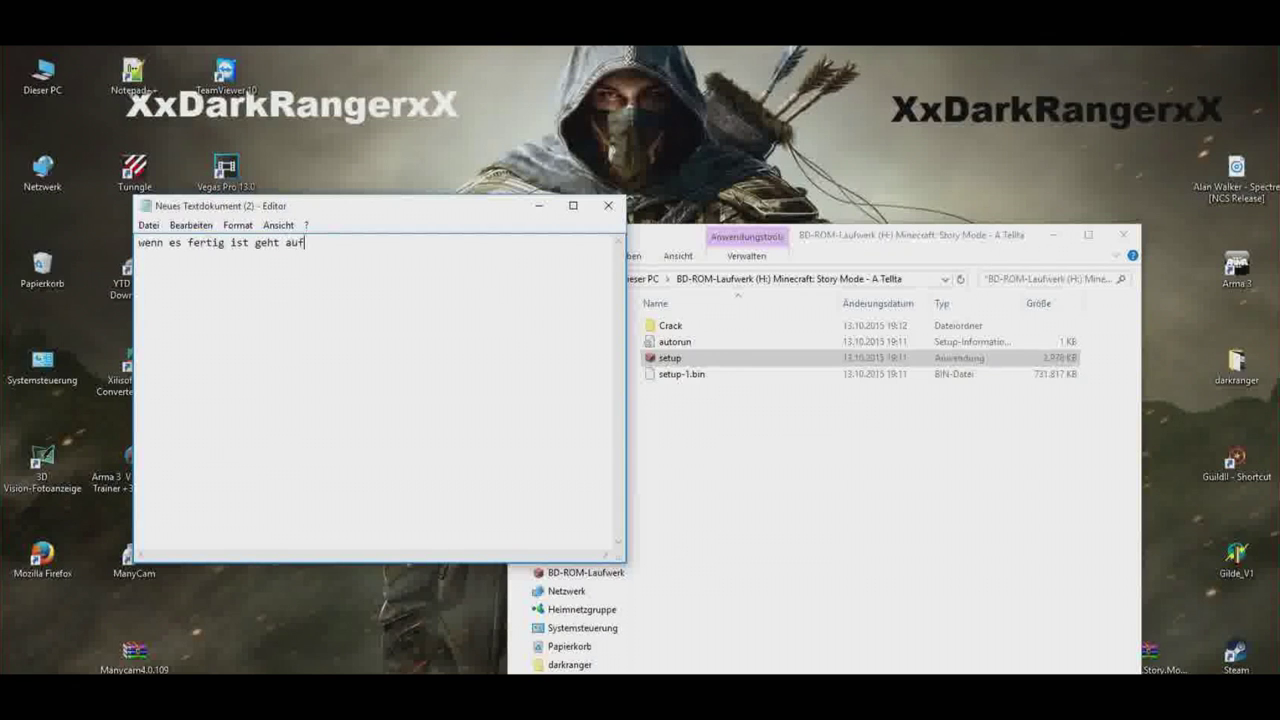
type("ft")
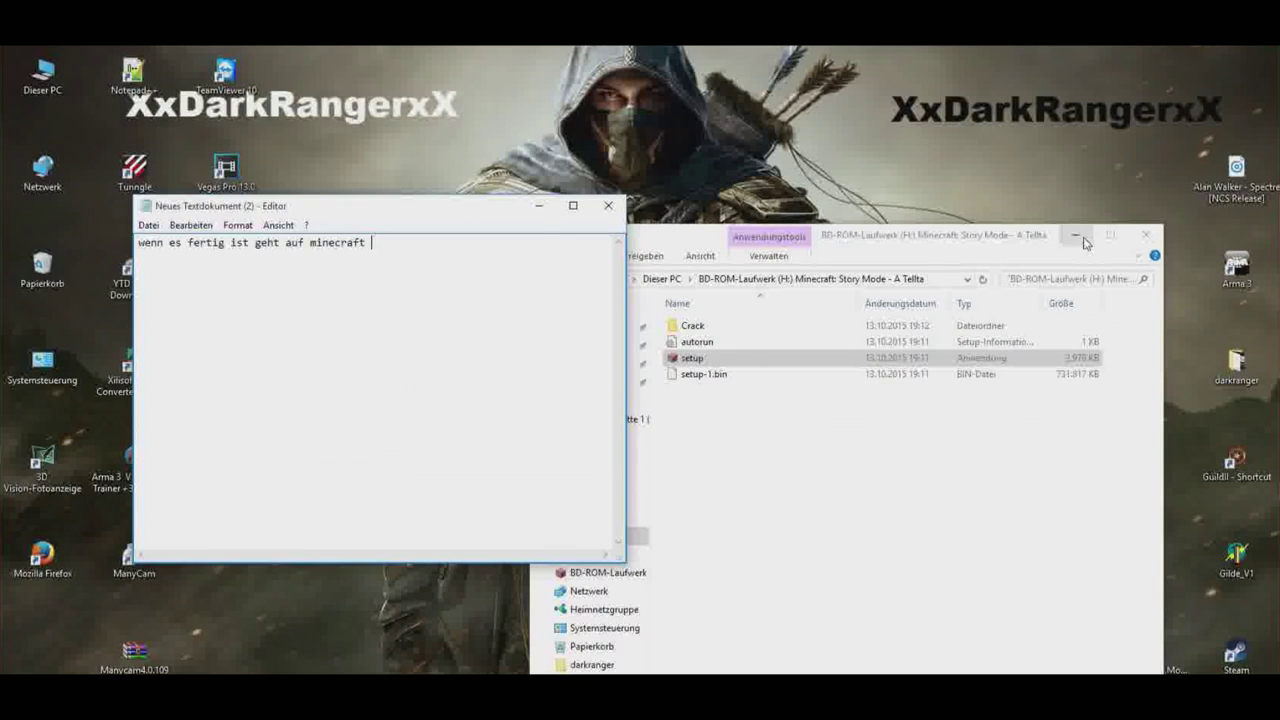
left_click(1076, 236)
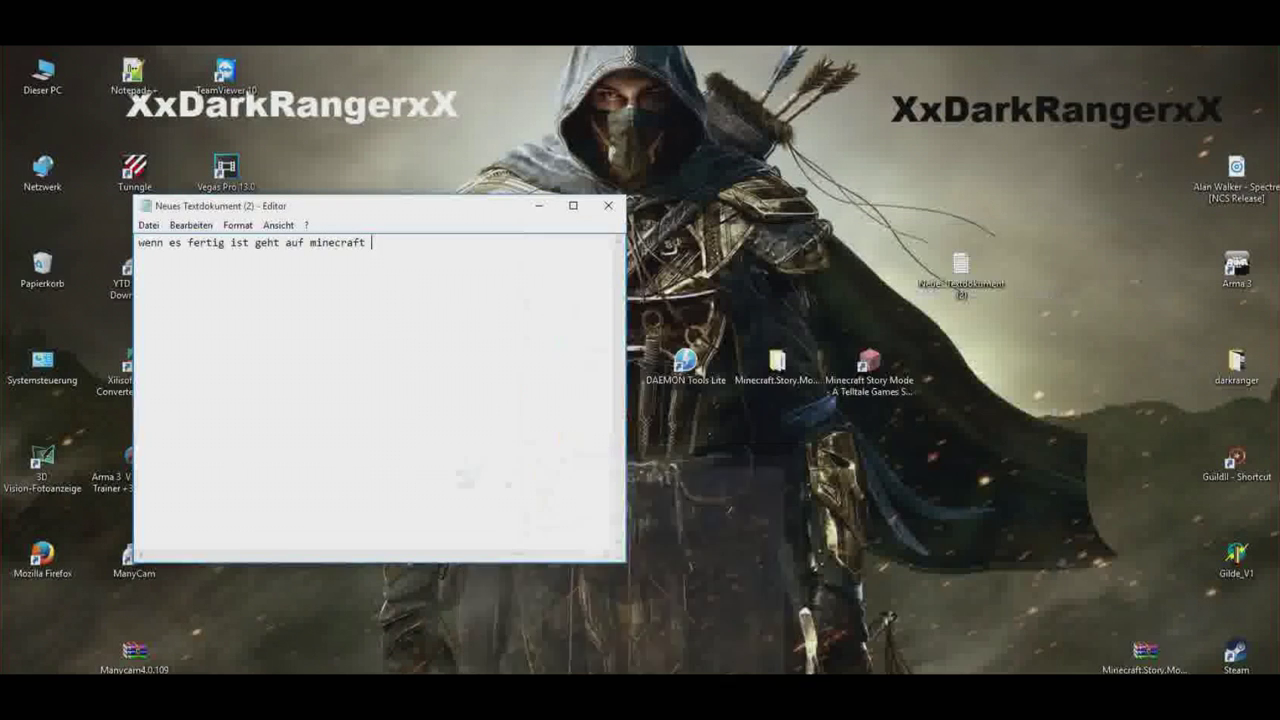
double_click(772, 372)
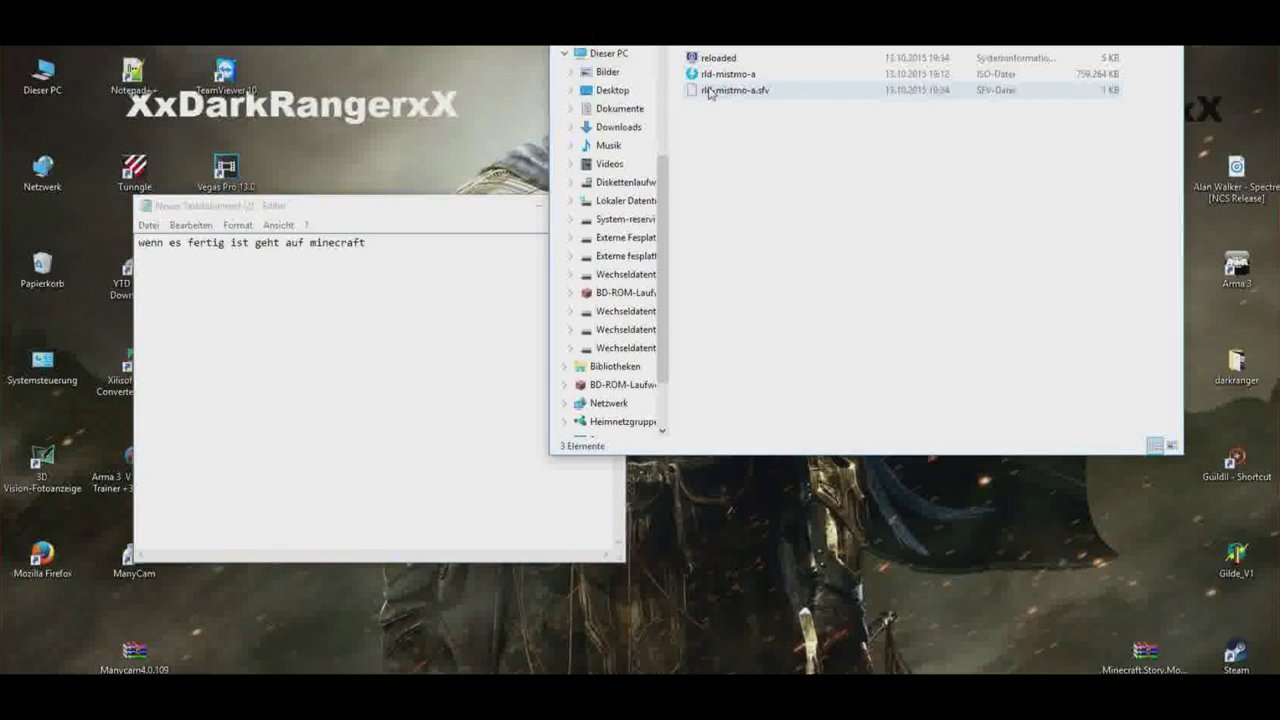
key("alt+F4")
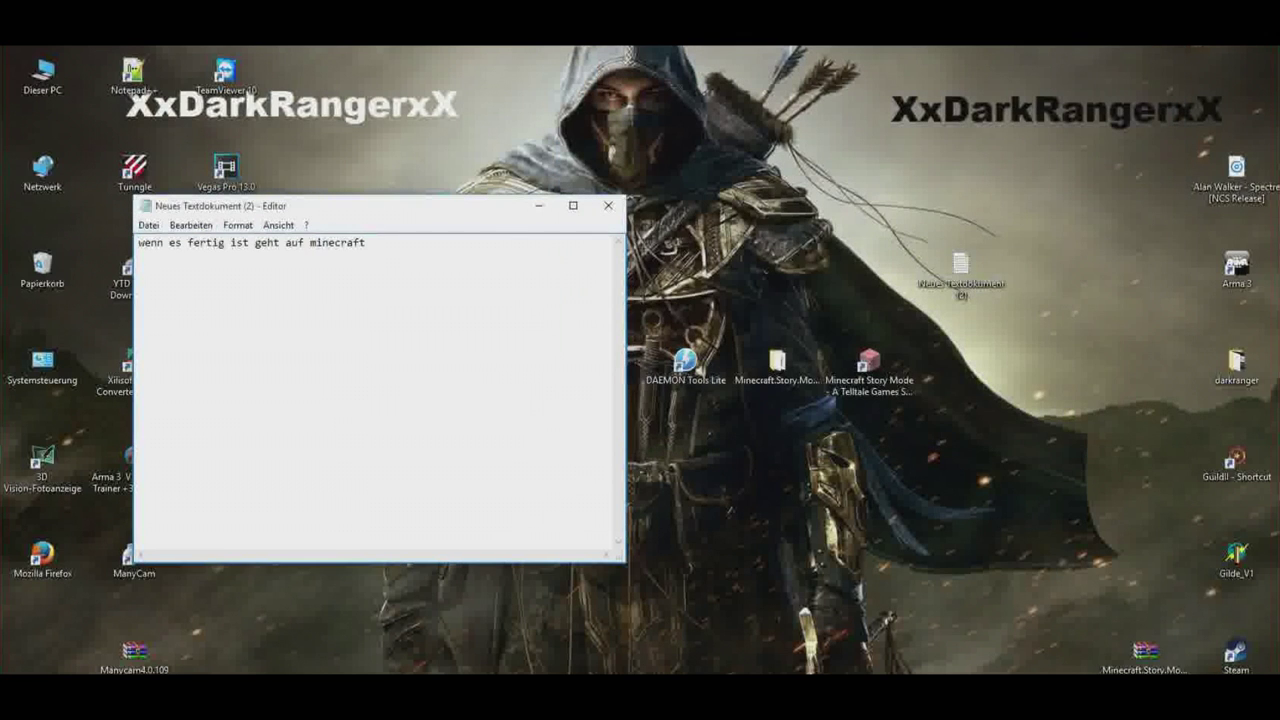
key("alt+Tab")
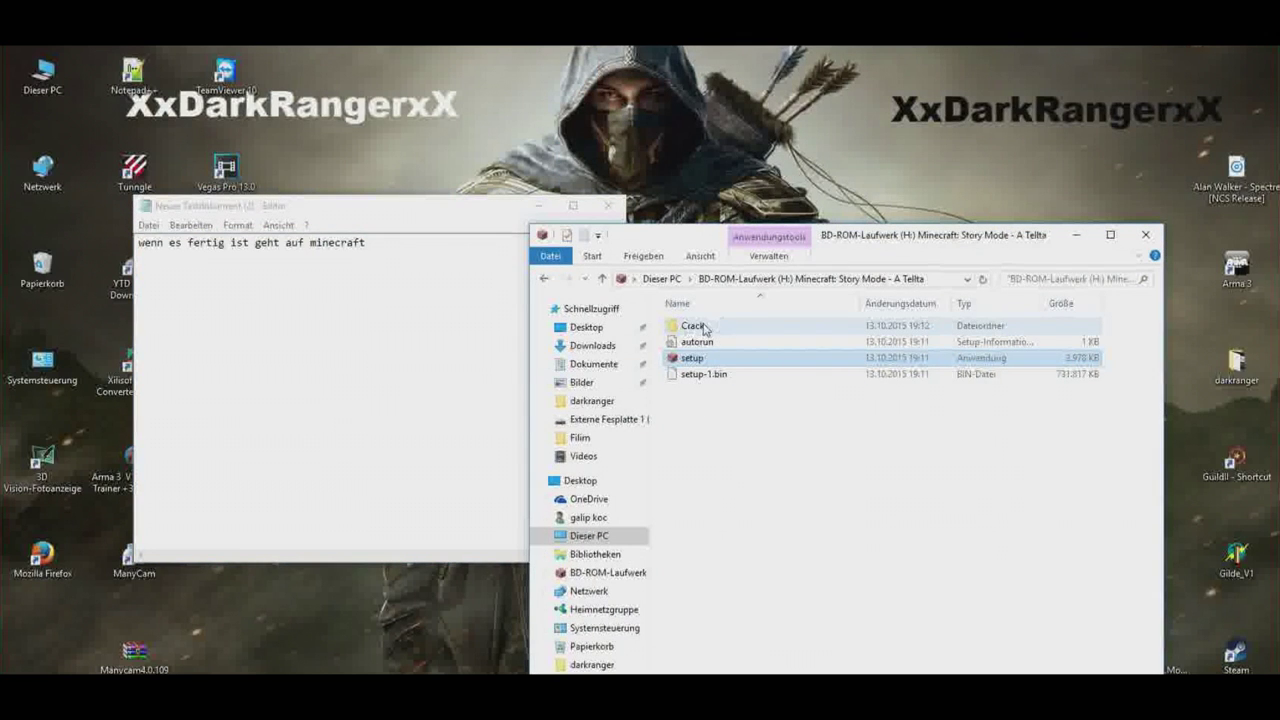
- Complete the note with "crack dann kopieren :D" and clear all the text
left_click(414, 292)
type("crack")
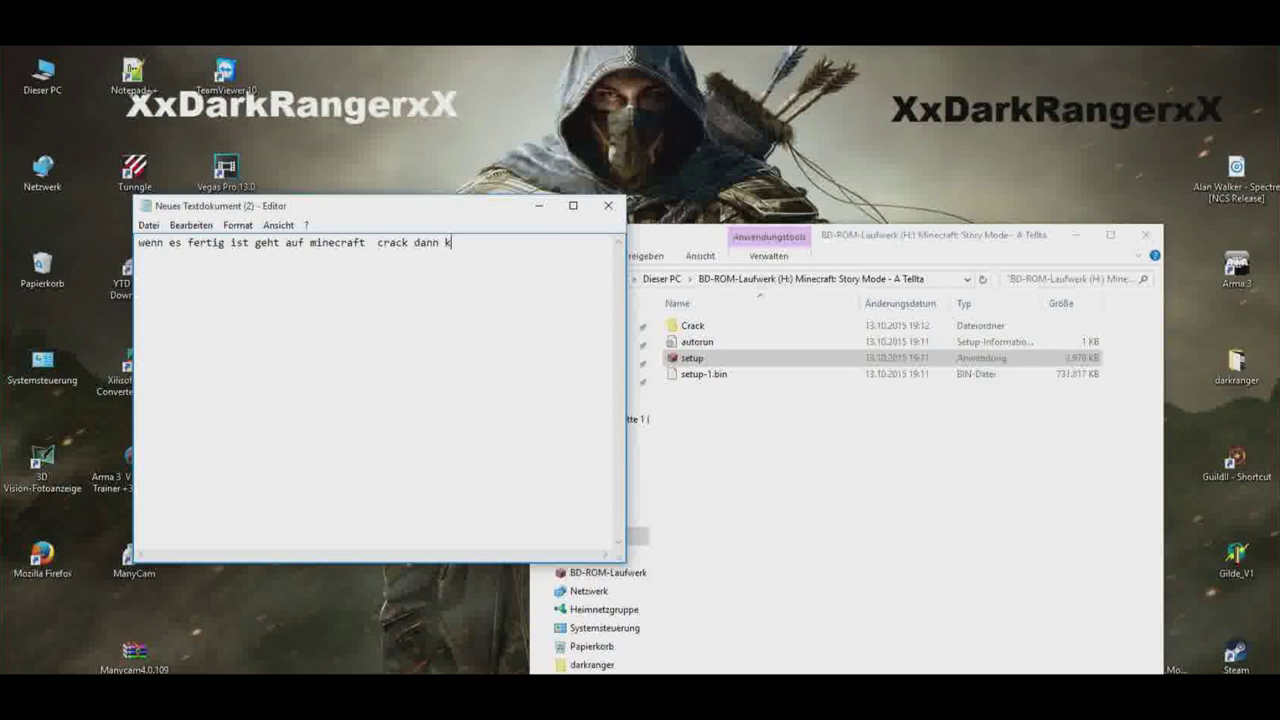
type("dann kopieren :D")
key("ctrl+a")
key("BackSpace")
- Select both files in the drive's Crack folder, write the note "beide :D ^^" and clear it
double_click(693, 326)
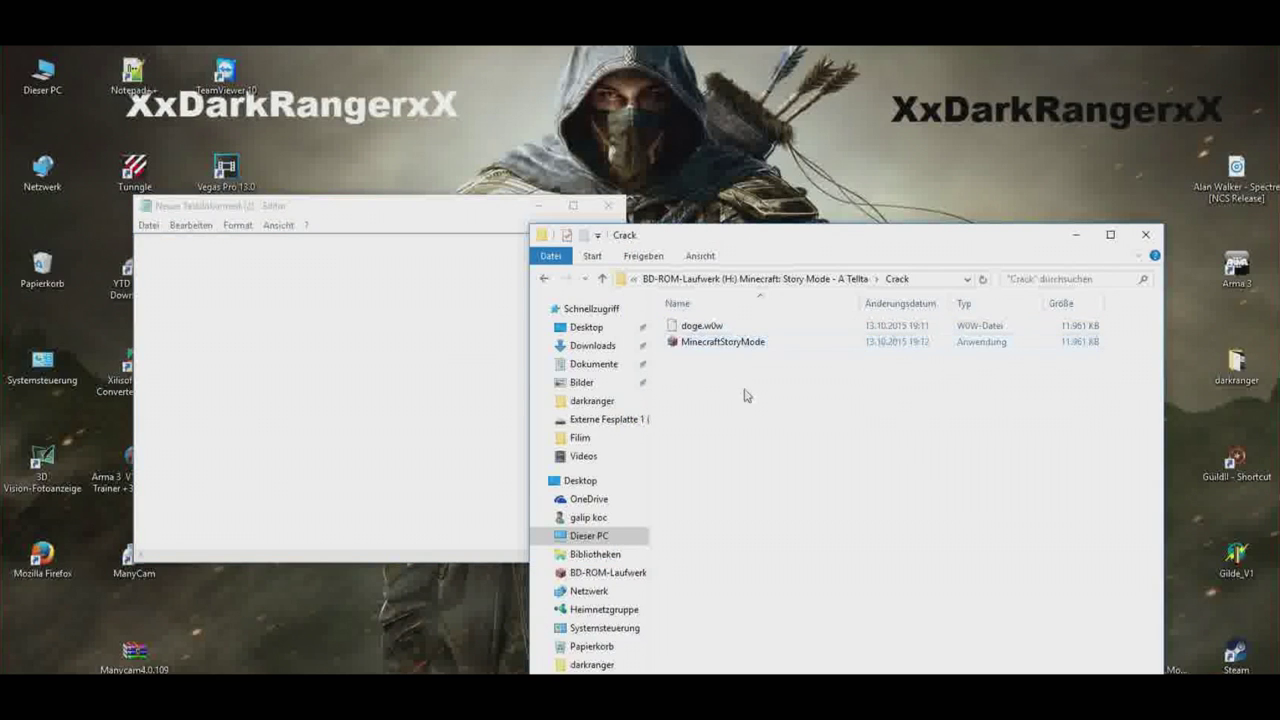
left_click_drag(743, 391, 668, 320)
left_click(438, 336)
type("beide")
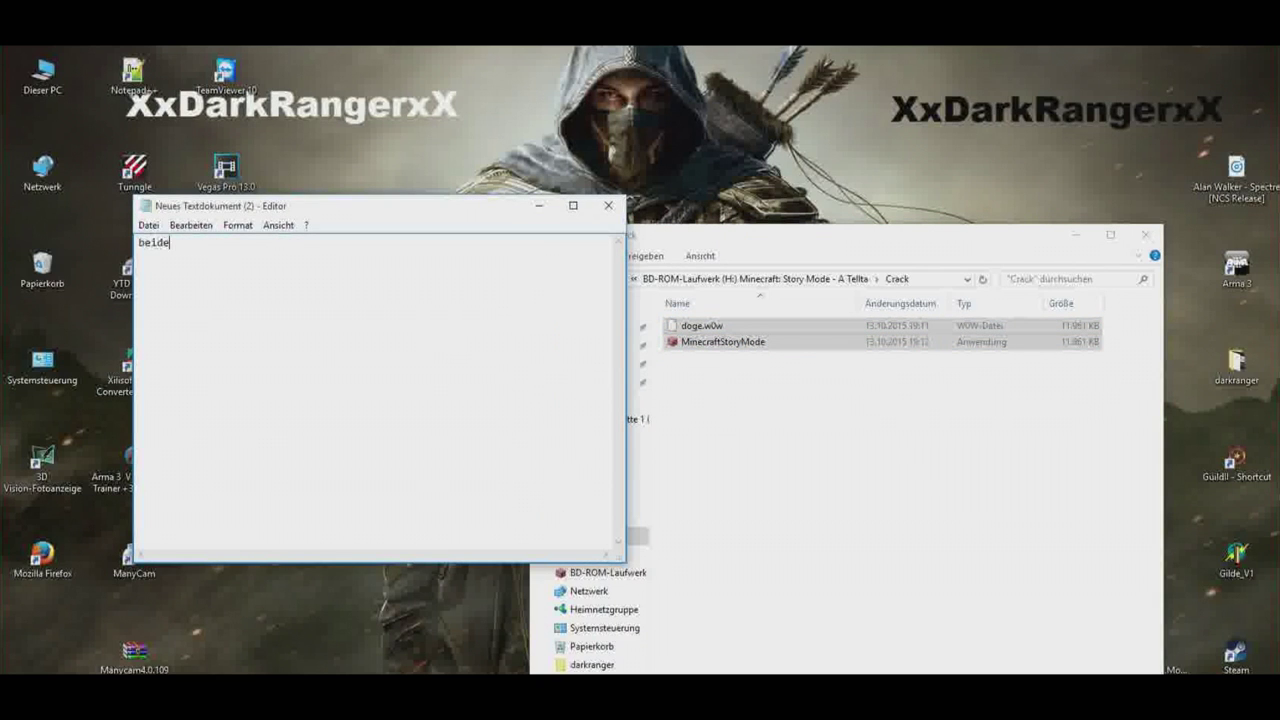
type(" :D ^^")
key("ctrl+a")
key("BackSpace")
- Copy doge.w0w and MinecraftStoryMode from the Crack folder and close the folder window
left_click(830, 480)
left_click_drag(830, 480, 668, 310)
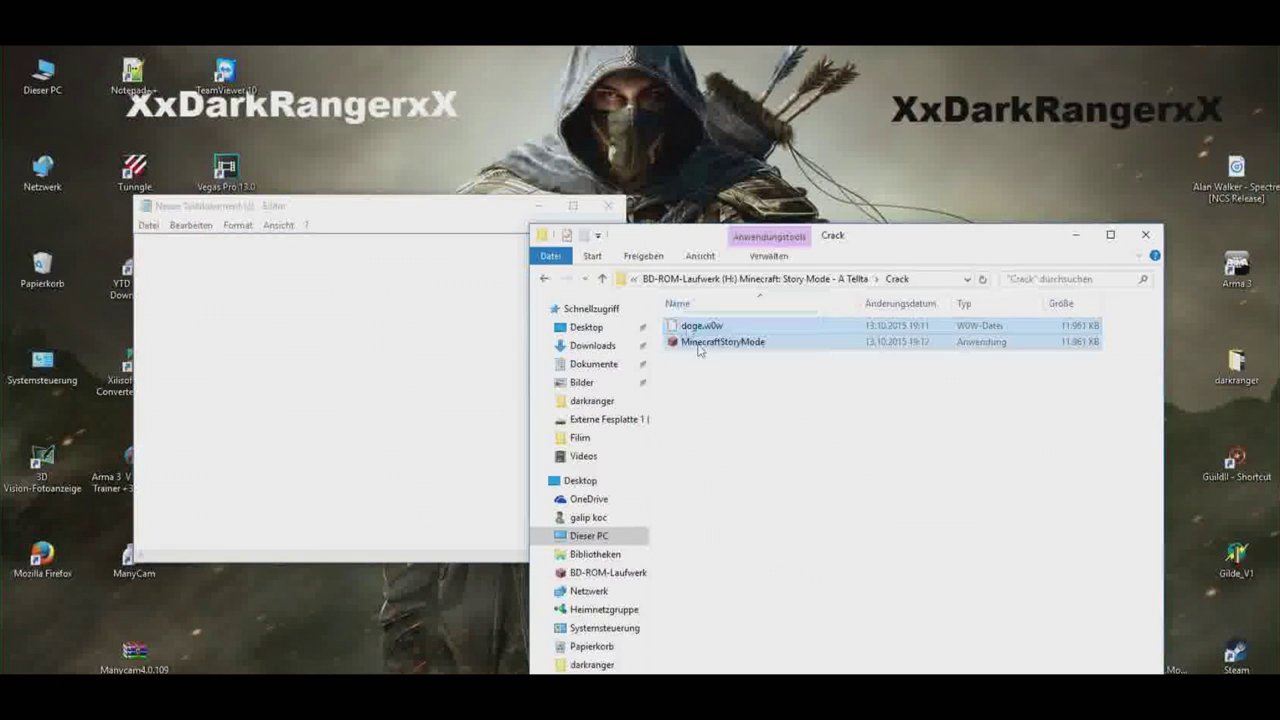
right_click(700, 345)
left_click(743, 471)
left_click(1146, 235)
- Show the context options of the Minecraft Story Mode shortcut, write the note "datenpfard :D" and clear it
right_click(897, 383)
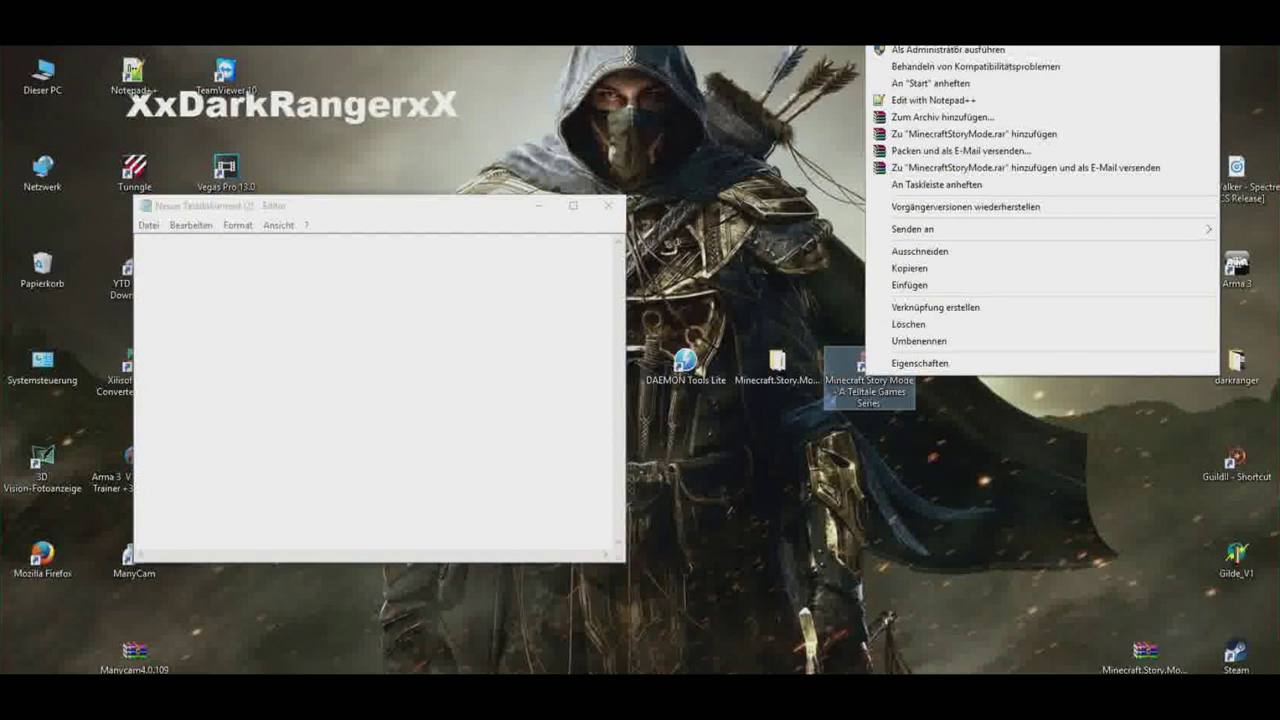
left_click(478, 320)
type("datenpfard :D")
key("ctrl+a")
key("BackSpace")
- Open the file location of the Minecraft Story Mode desktop shortcut and move the text document away from the folder window
right_click(848, 392)
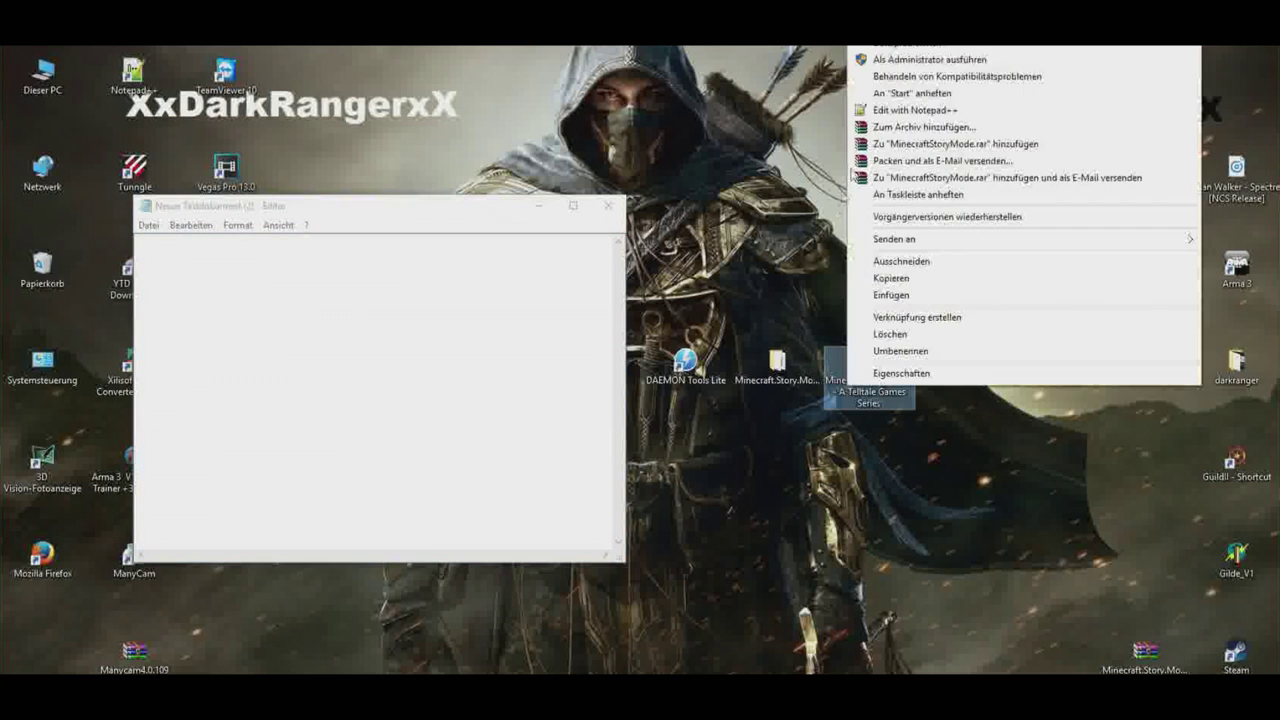
left_click(890, 61)
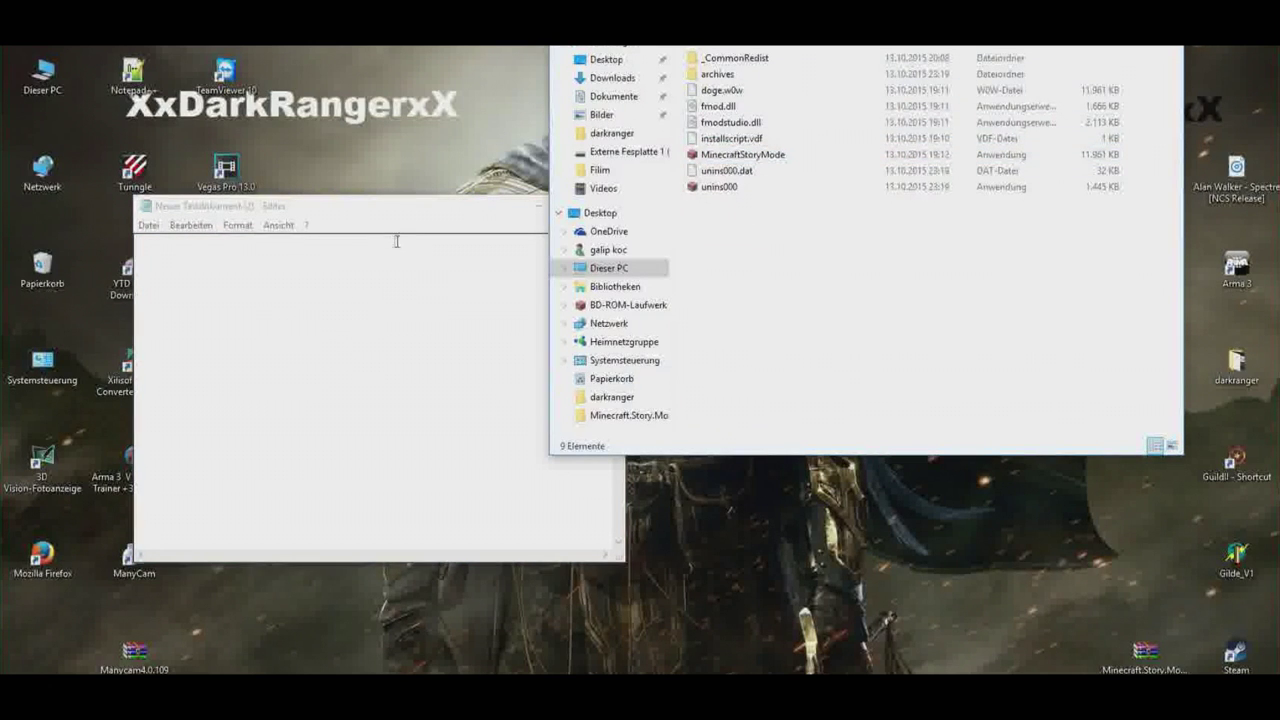
left_click_drag(423, 209, 324, 259)
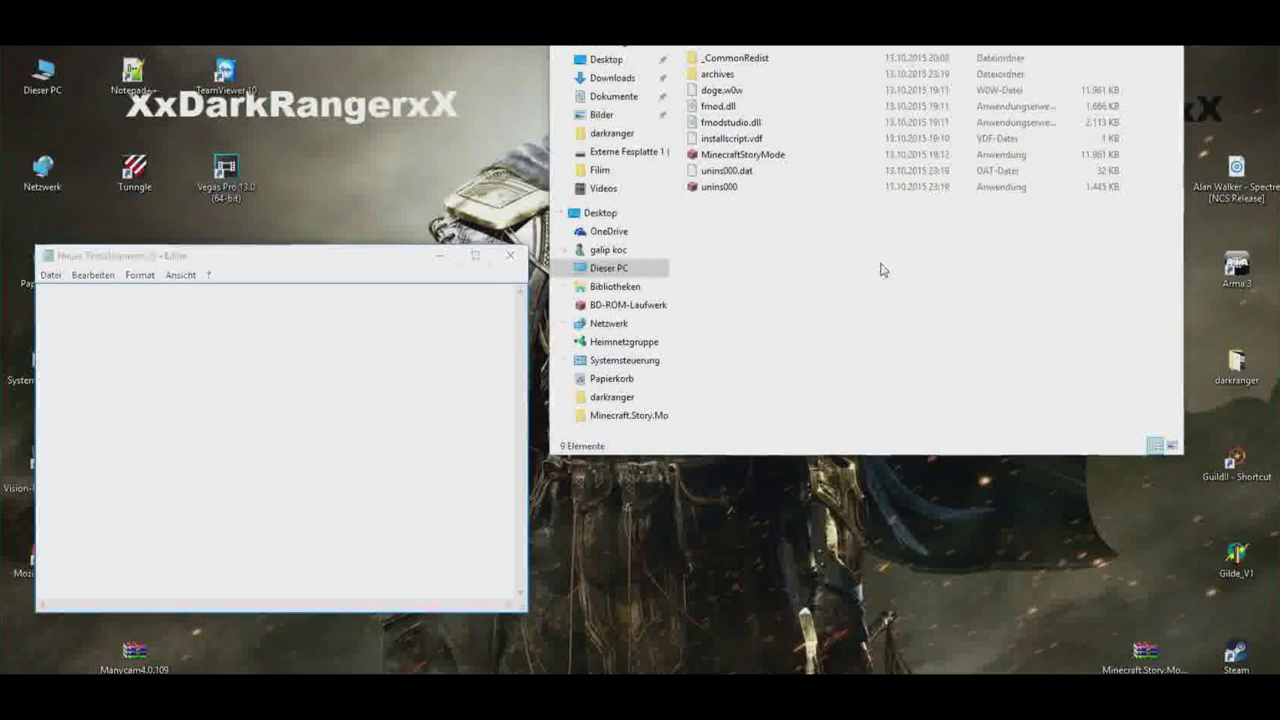
- Write the note "einfügen und tada :D" about pasting the files into the game folder, and clear it
right_click(834, 289)
left_click(319, 367)
type("einfügen und tada :D")
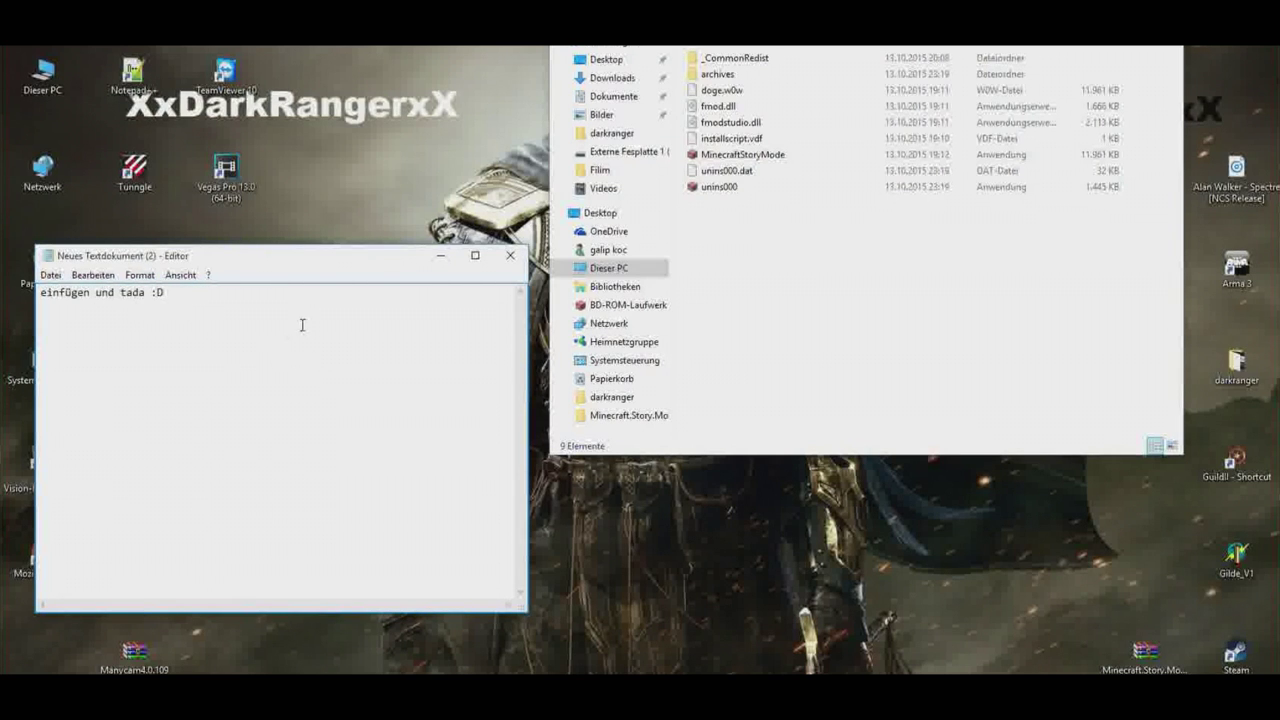
left_click_drag(300, 323, 2, 294)
key("BackSpace")
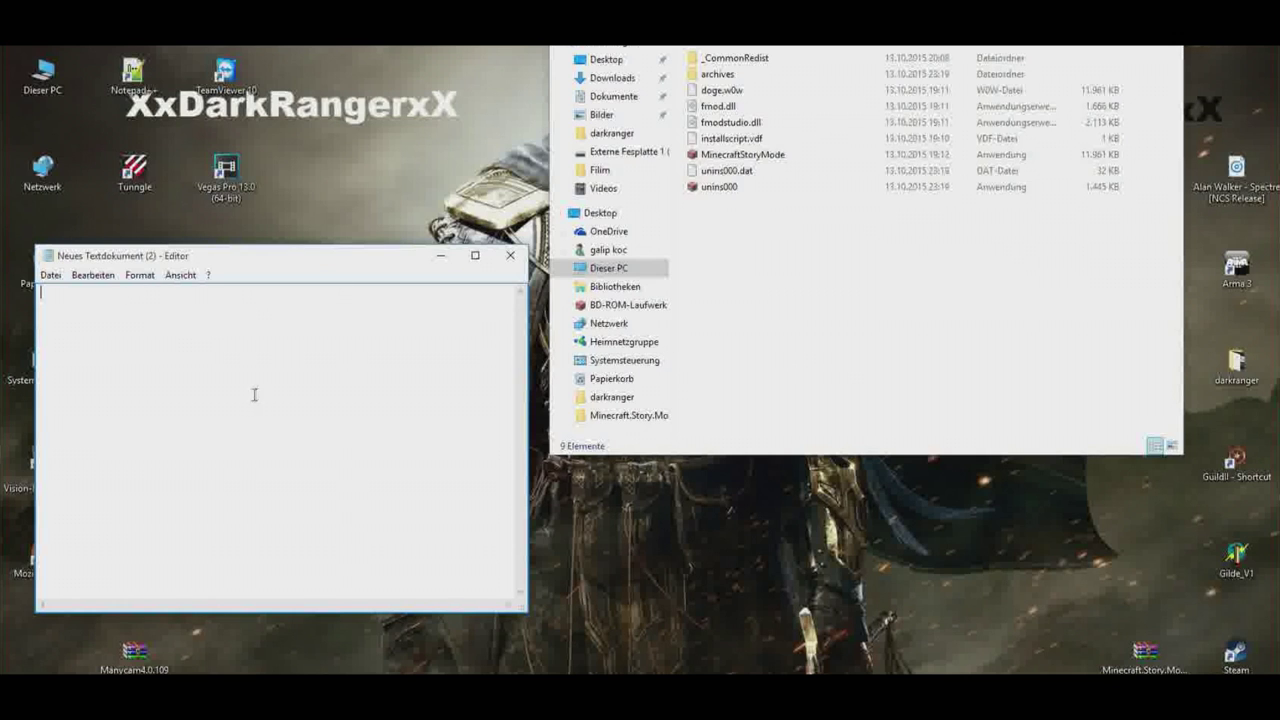
- Write "wenn ihr nicht weiß wie mann auf deutsch umstellt geht auf fmodstudio.dll hier", copying the file name from the game folder
type("wenn ihr nicht weiß wie mann auf ")
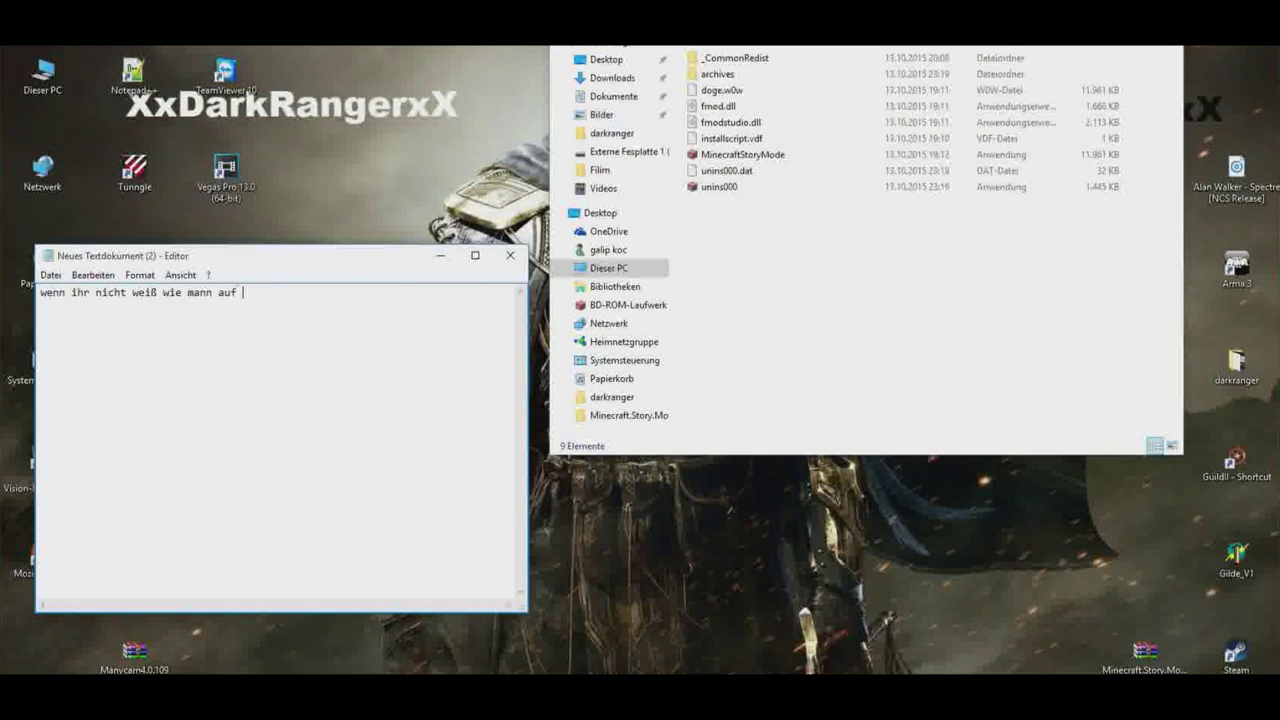
type("deutsch umstellt geht auf")
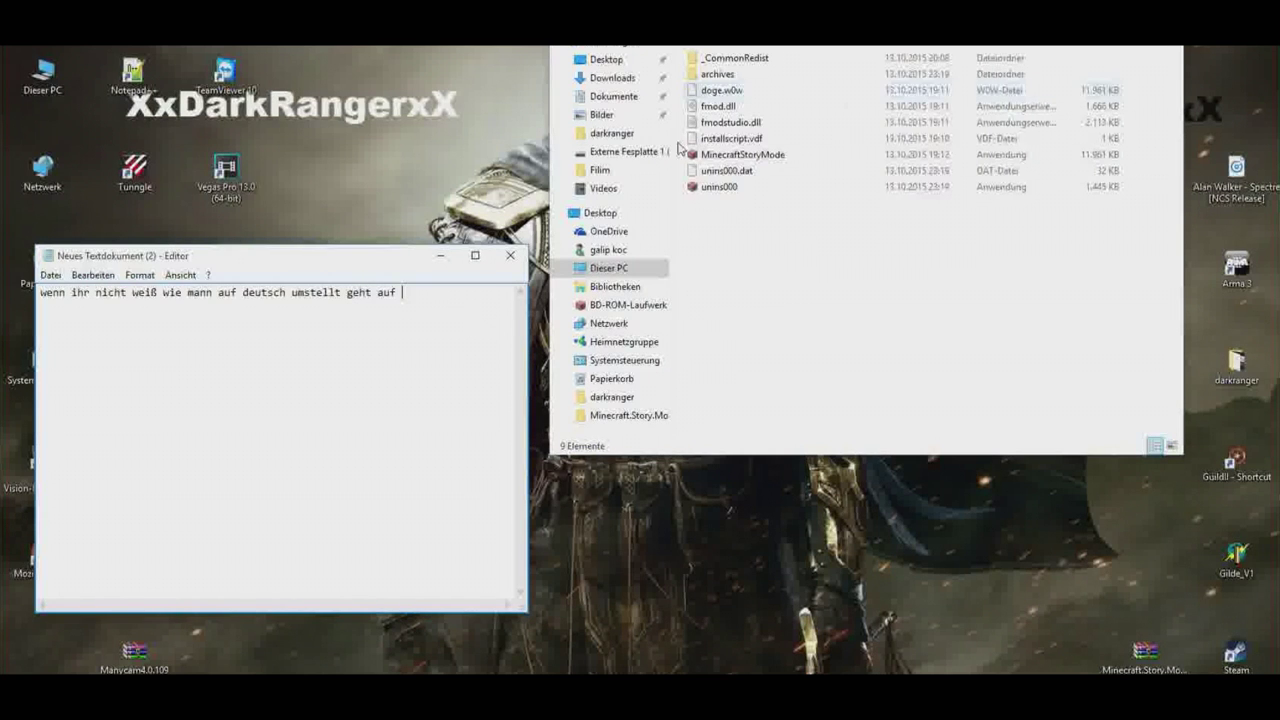
right_click(731, 124)
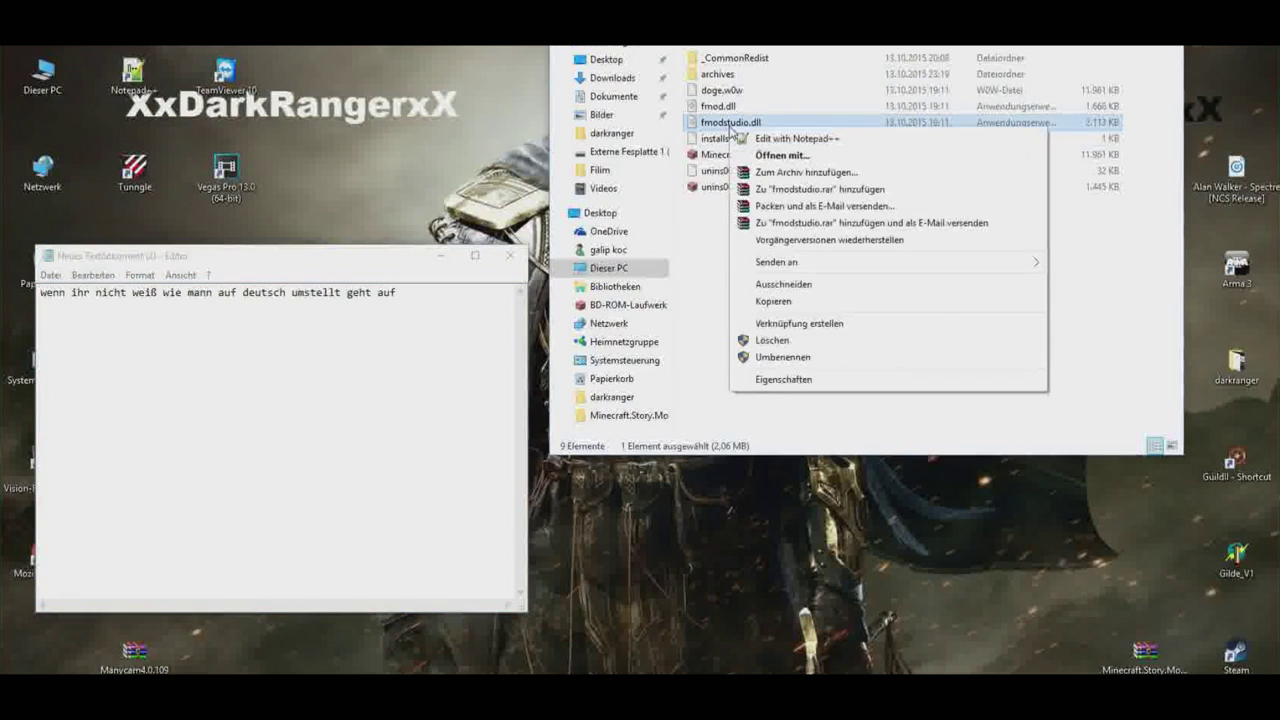
left_click(783, 357)
key("ctrl+c")
left_click(434, 289)
key("ctrl+v")
type("hier")
- Extend the note about fmodstudio.dll with "mit notpad :D"
right_click(727, 125)
left_click(499, 316)
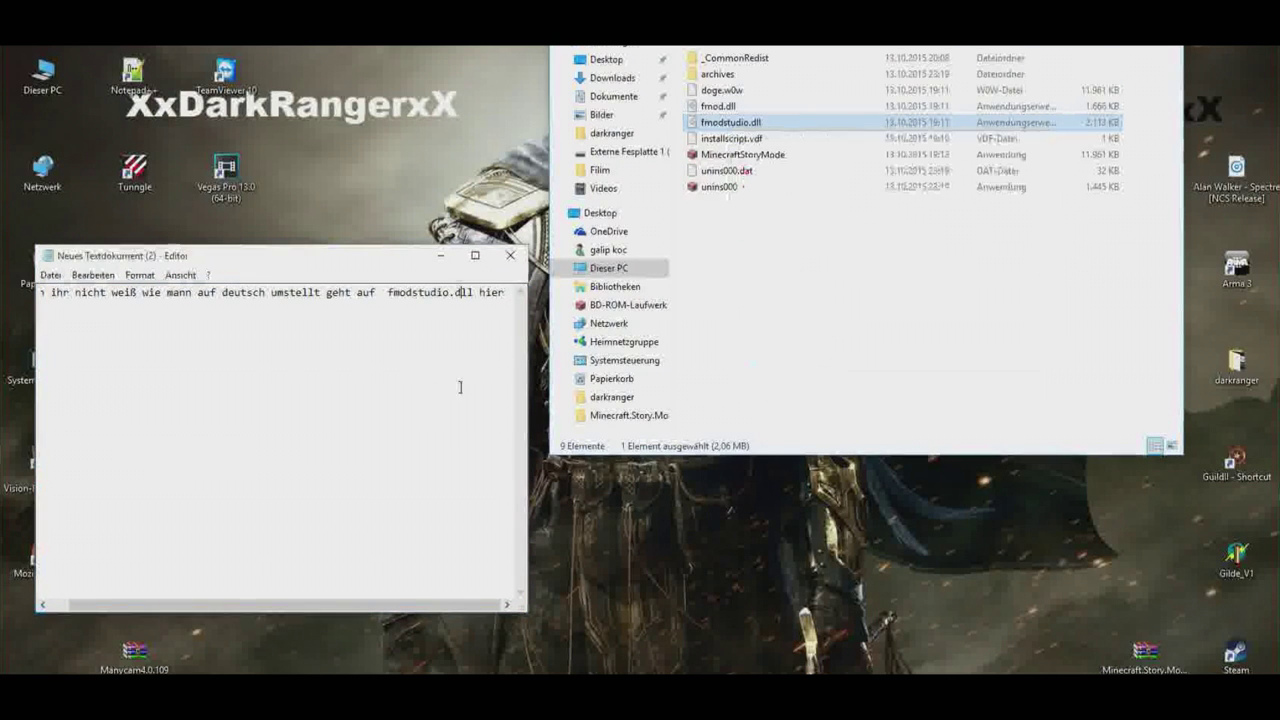
type("mit not")
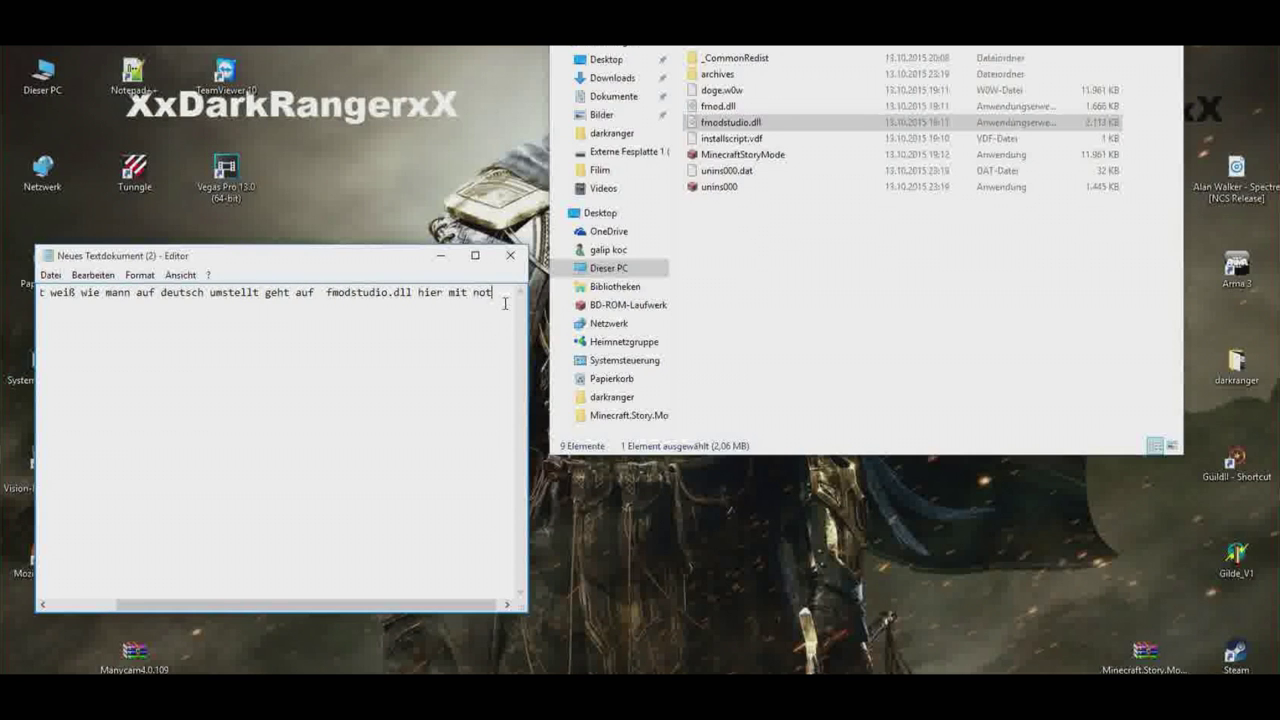
type("üpad :D")
- Open fmodstudio.dll in Notepad++, close it and the doge.w0w file, and exit Notepad++
left_click(731, 125)
right_click(732, 130)
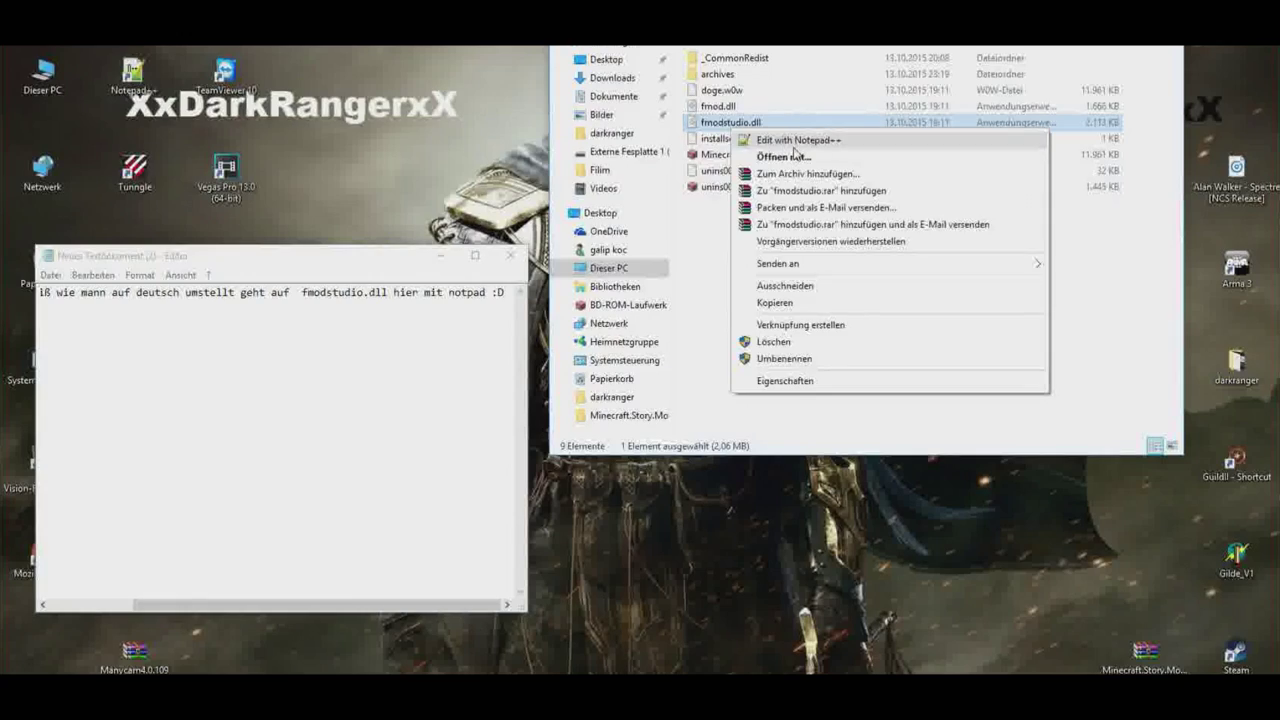
left_click(793, 146)
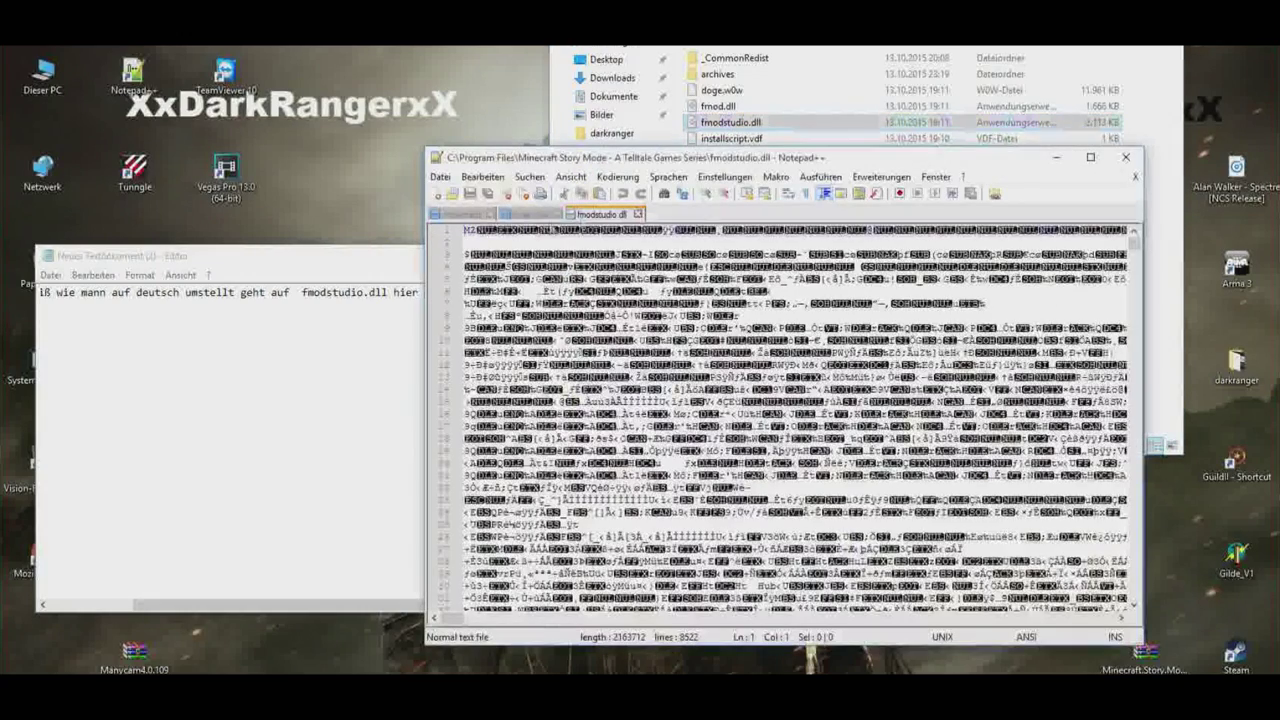
left_click(637, 214)
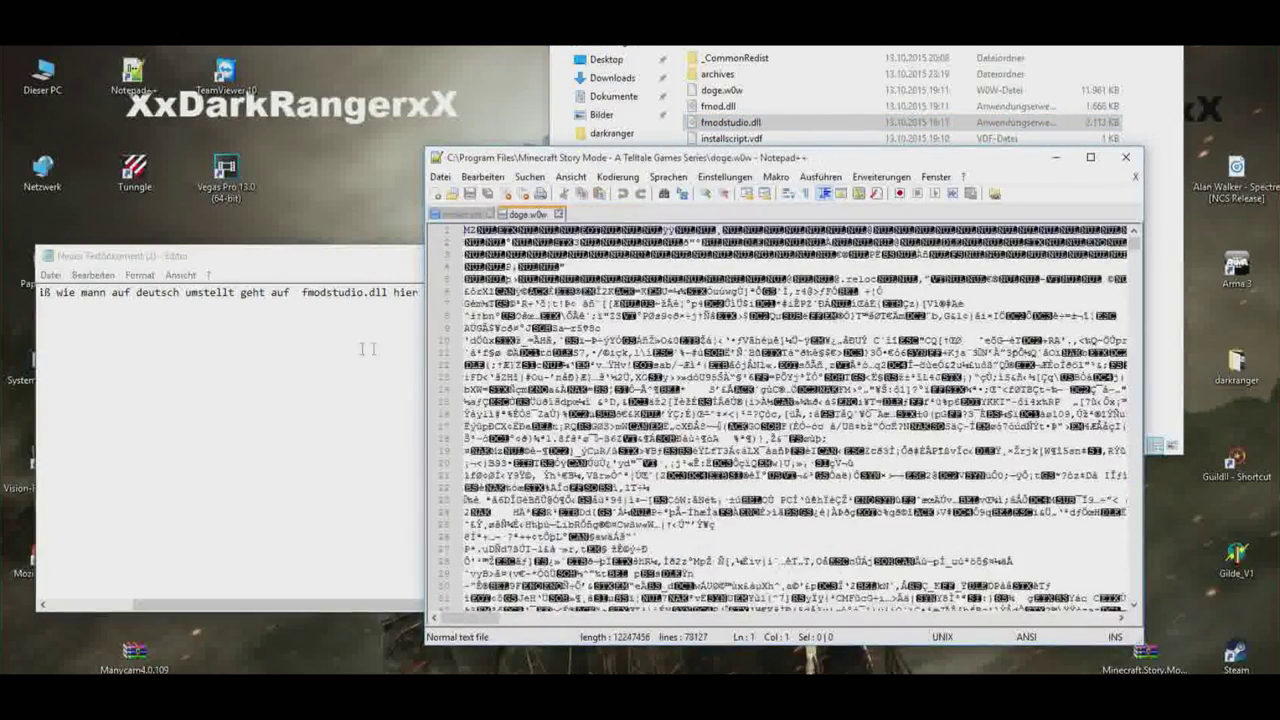
left_click(368, 348)
left_click(558, 214)
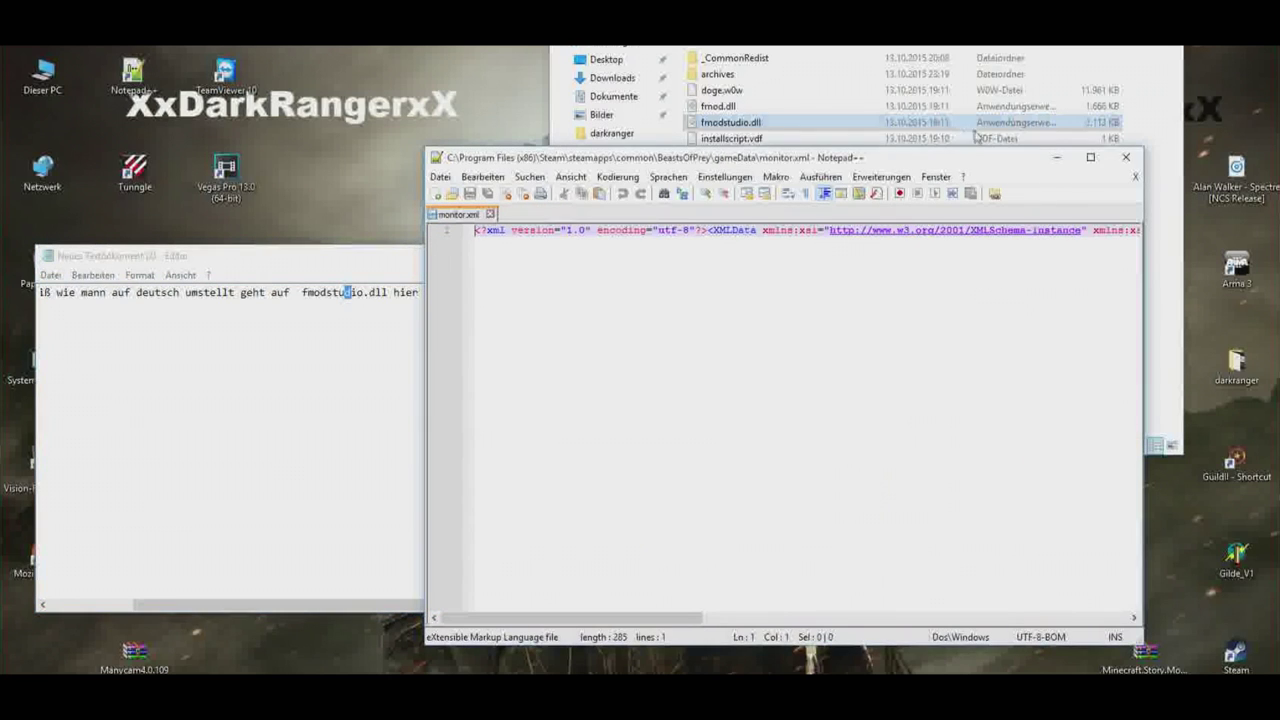
left_click(1126, 157)
- Replace the note's ending with "uops :D" and delete that remark together with the file name fmodstudio.dll
left_click_drag(510, 293, 392, 295)
type("uops :D")
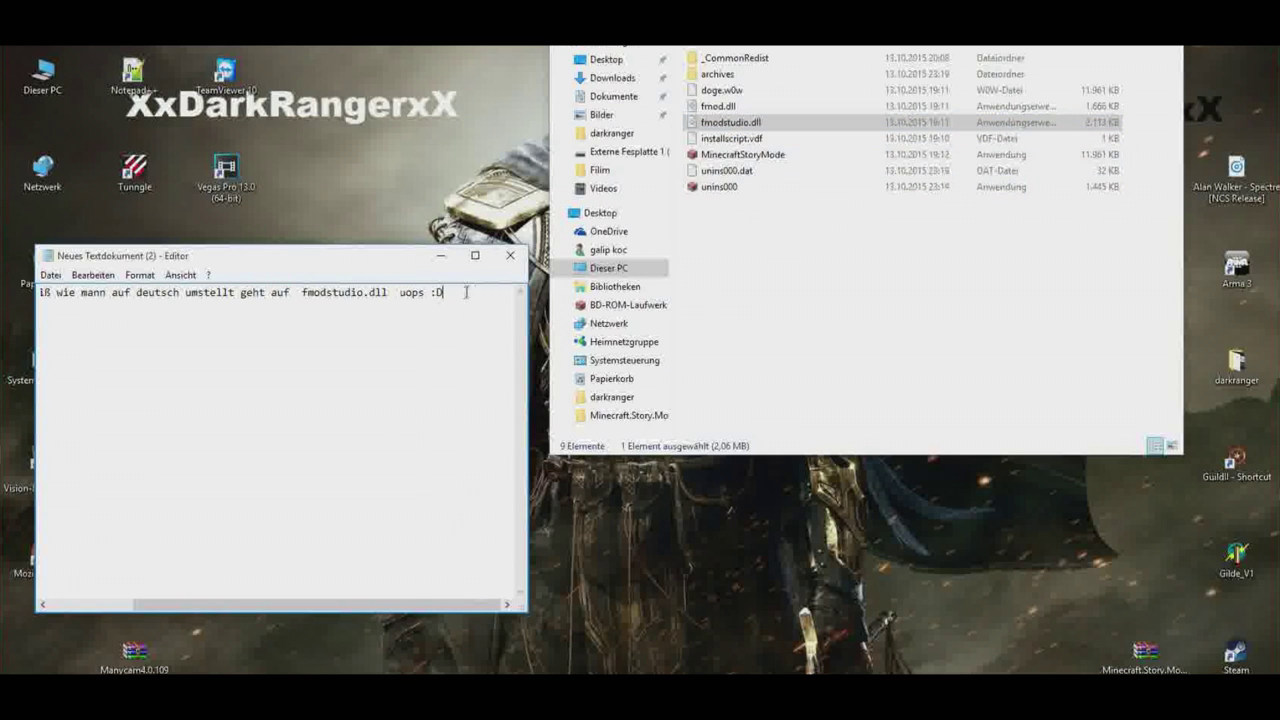
left_click_drag(444, 293, 305, 295)
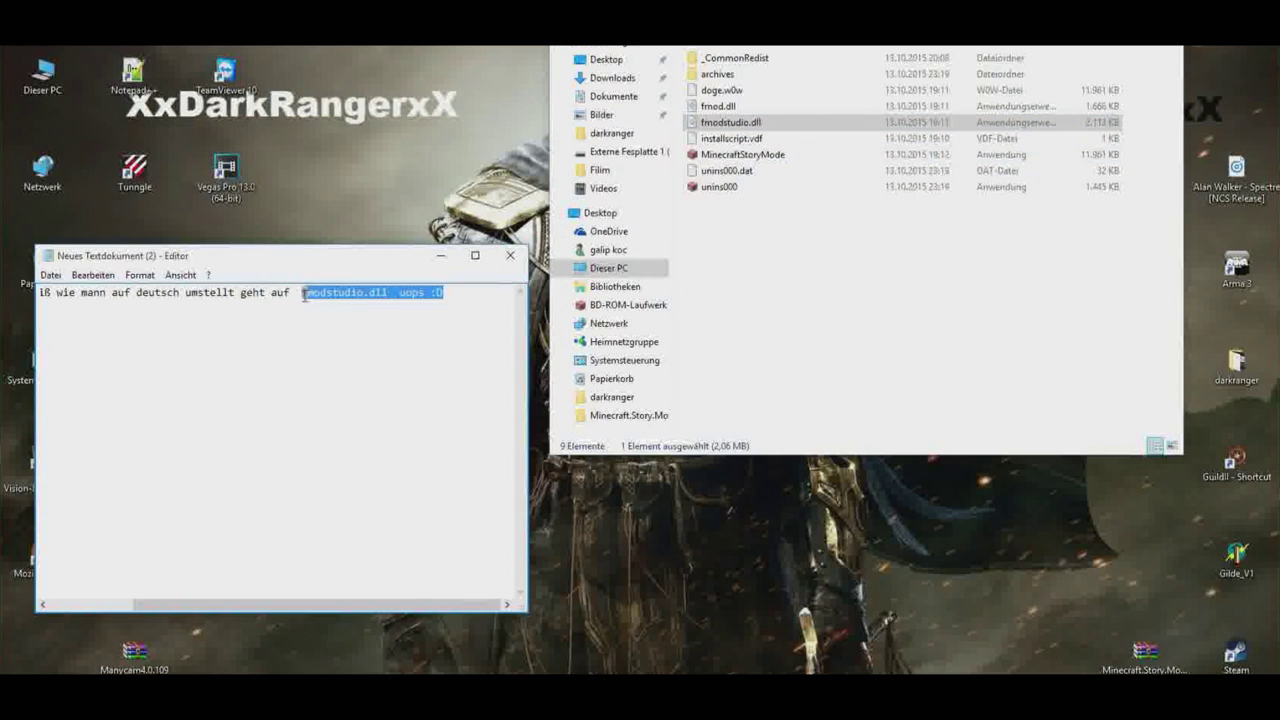
key("BackSpace")
- Copy the file name installscript.vdf into the note, add a remark starting "da drauf" and delete that remark
right_click(742, 142)
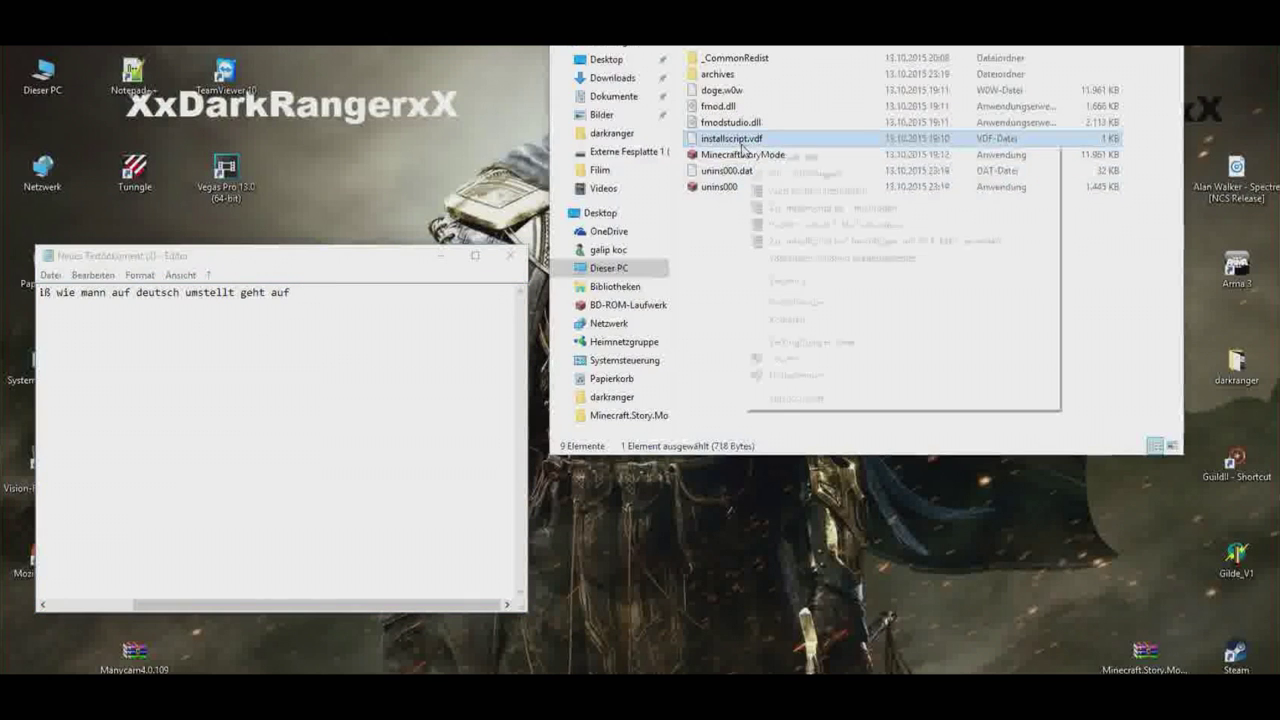
left_click(806, 375)
key("ctrl+c")
left_click(472, 292)
key("ctrl+v")
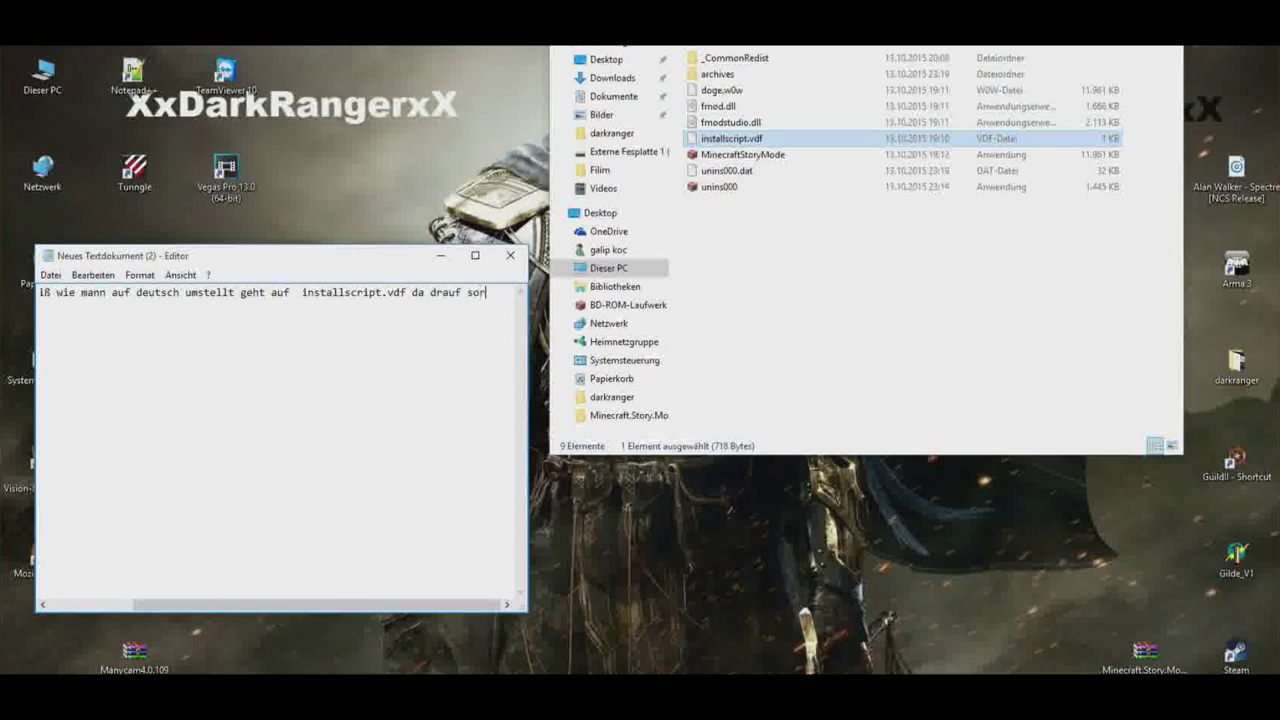
type(":D")
left_click_drag(512, 292, 406, 292)
key("BackSpace")
- Open installscript.vdf in Notepad++ and move the text document aside
right_click(745, 138)
left_click(816, 166)
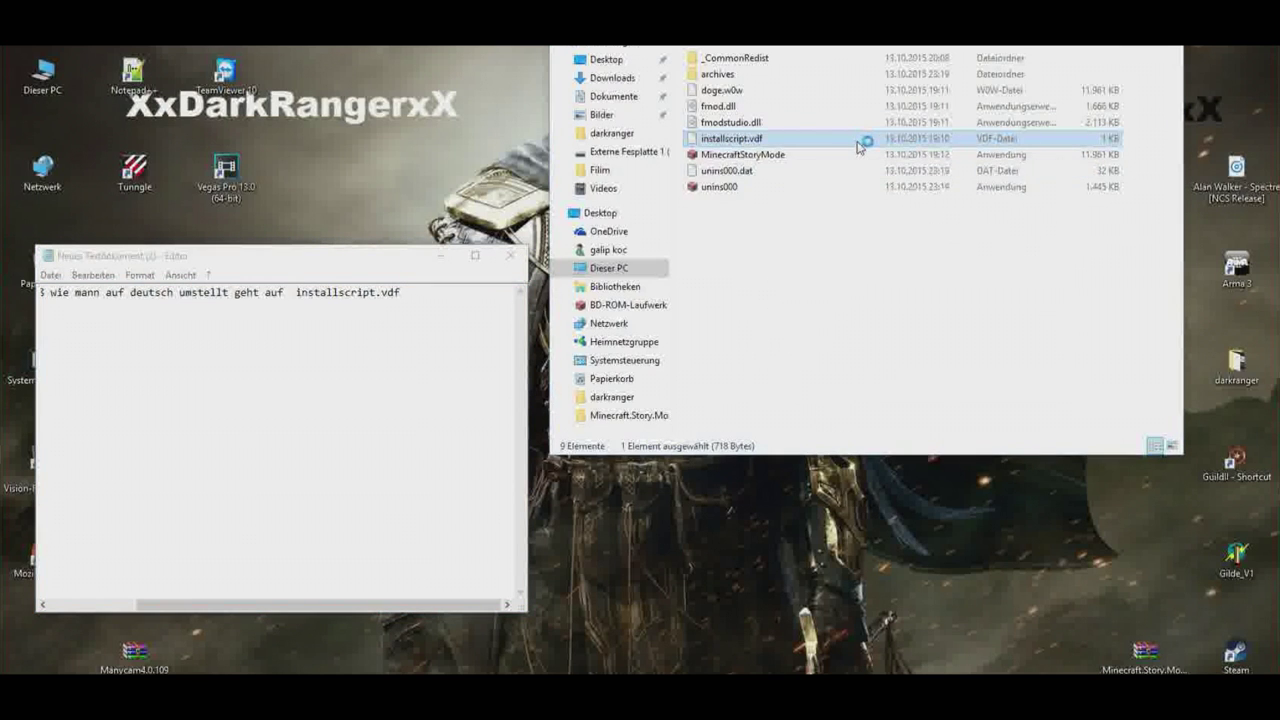
left_click_drag(400, 255, 305, 245)
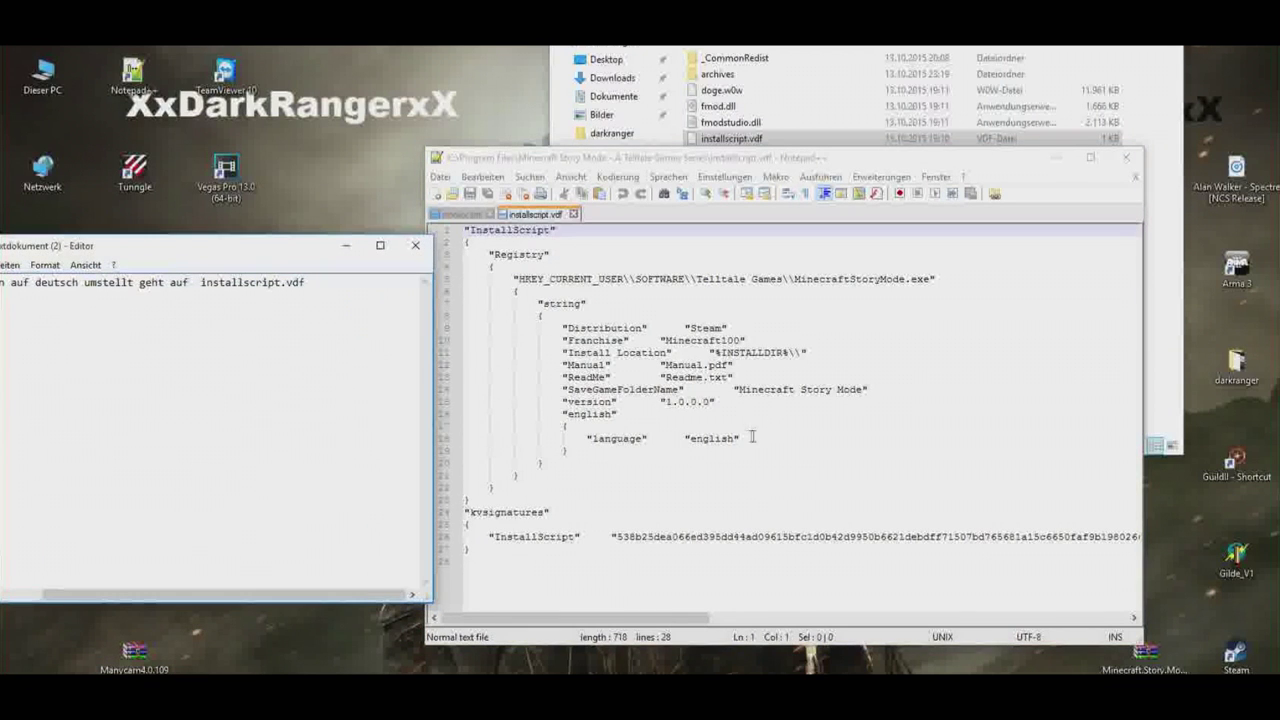
- Copy the "language" "english" line from installscript.vdf into the note and change its value there to "German", adding ":D"
left_click_drag(752, 436, 586, 437)
left_click(363, 300)
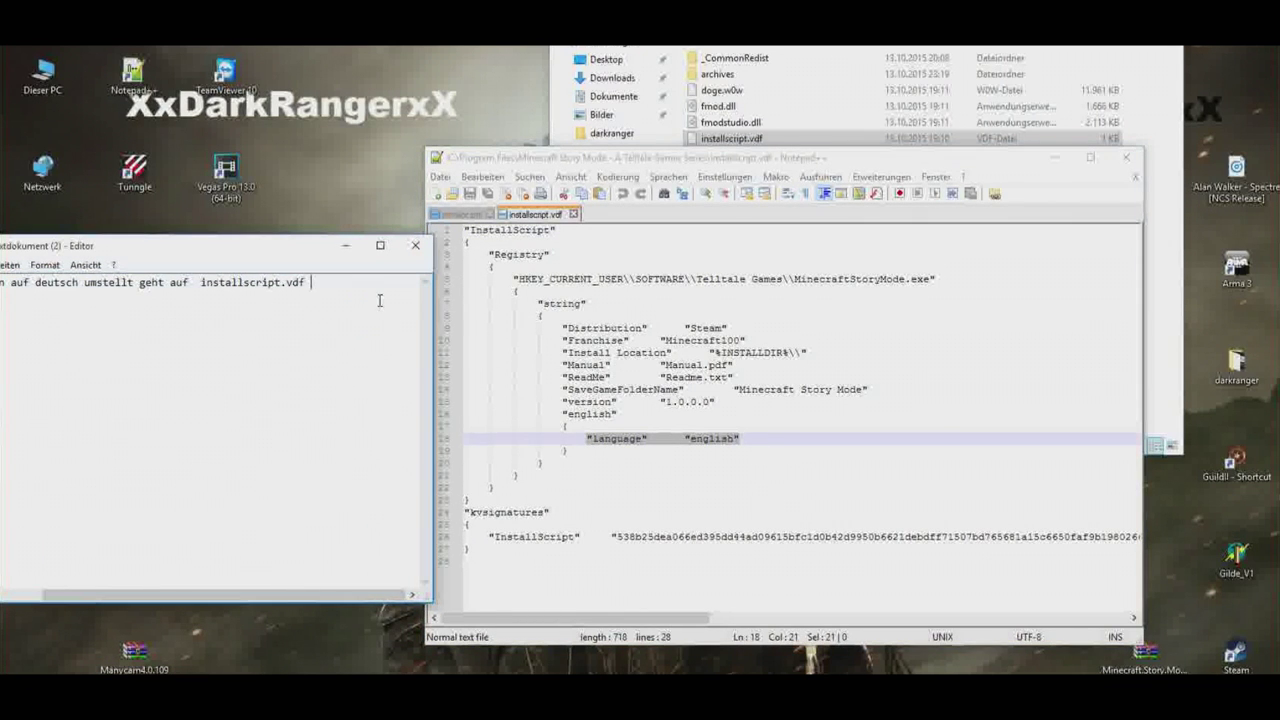
key("ctrl+v")
left_click_drag(414, 282, 372, 288)
type("German")
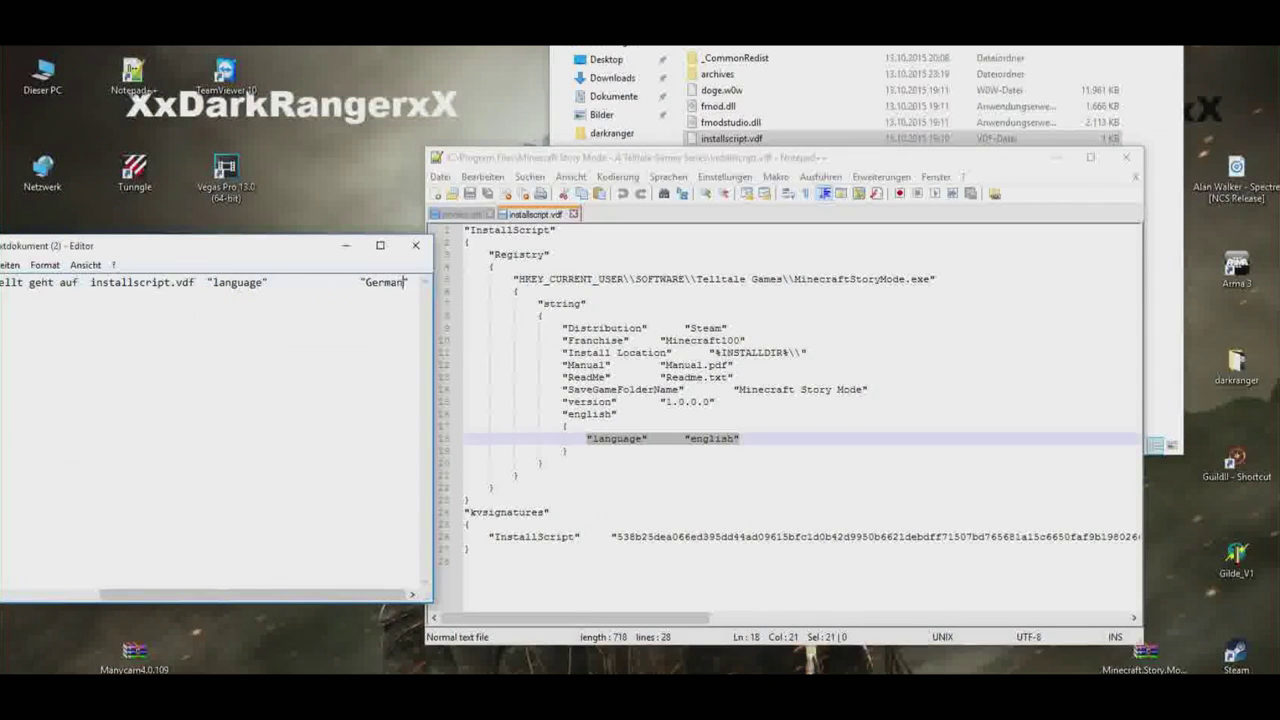
type(" :D")
- Move the text document below the script, clear all its text, and close Notepad++
key("BackSpace")
key("BackSpace")
key("BackSpace")
key("BackSpace")
key("BackSpace")
key("shift+Home")
left_click_drag(190, 245, 603, 534)
left_click(594, 366)
double_click(563, 366)
key("ctrl+a")
key("BackSpace")
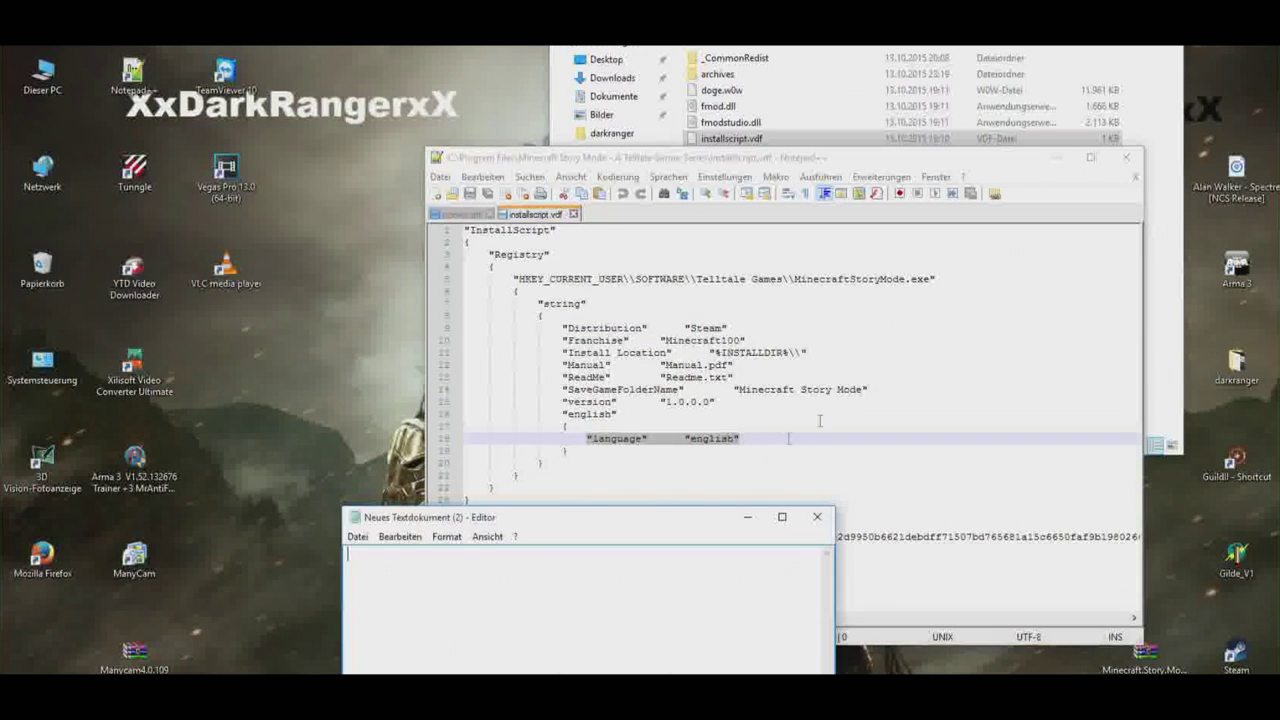
left_click(1124, 162)
left_click(551, 577)
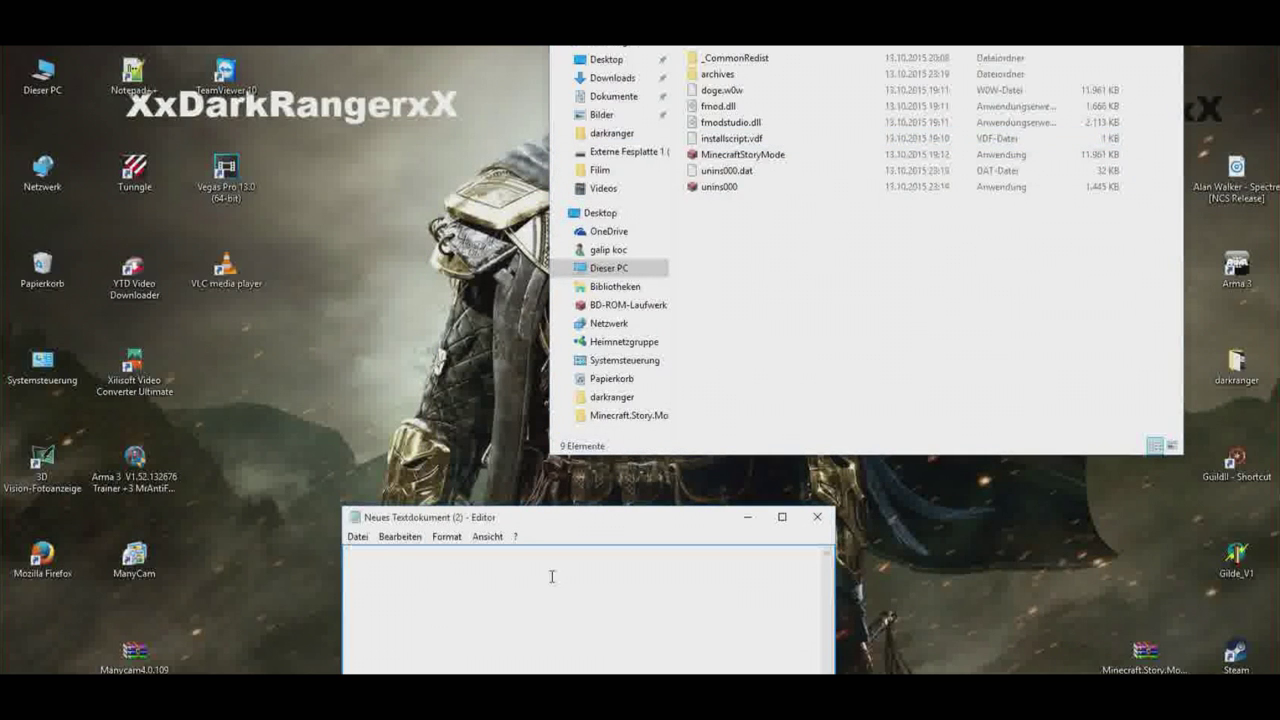
- Write "und dan auf minecraft :D" in the note and clear the text again
type("und dan azuf")
key("BackSpace")
key("BackSpace")
type("uf minect")
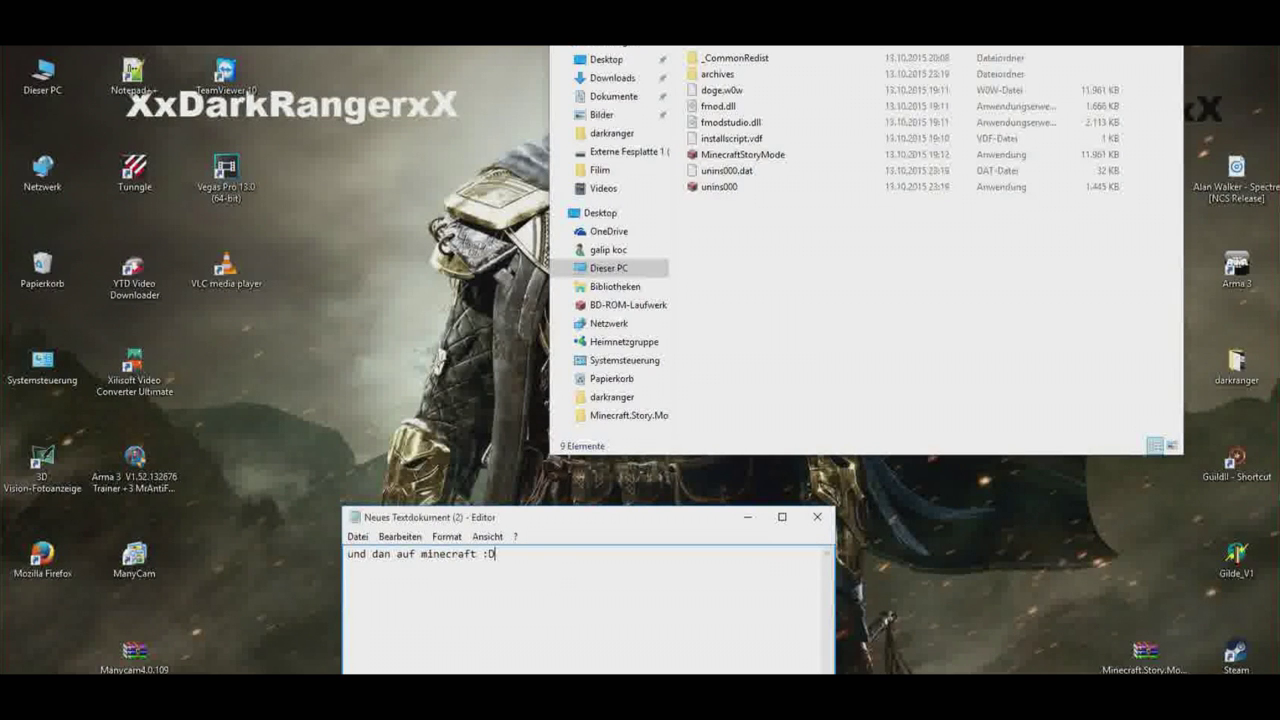
key("ctrl+a")
key("BackSpace")
- Close the text document without saving it and launch MinecraftStoryMode from the installation folder
left_click(817, 517)
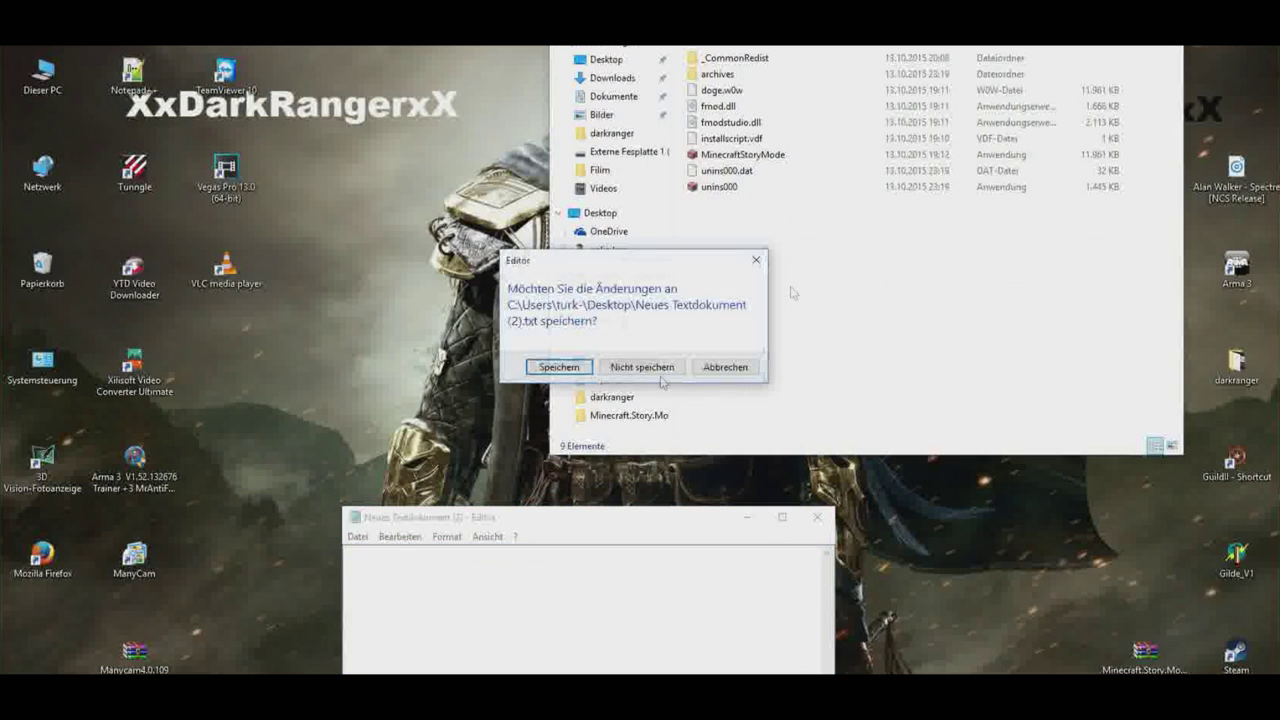
left_click(643, 367)
left_click(715, 155)
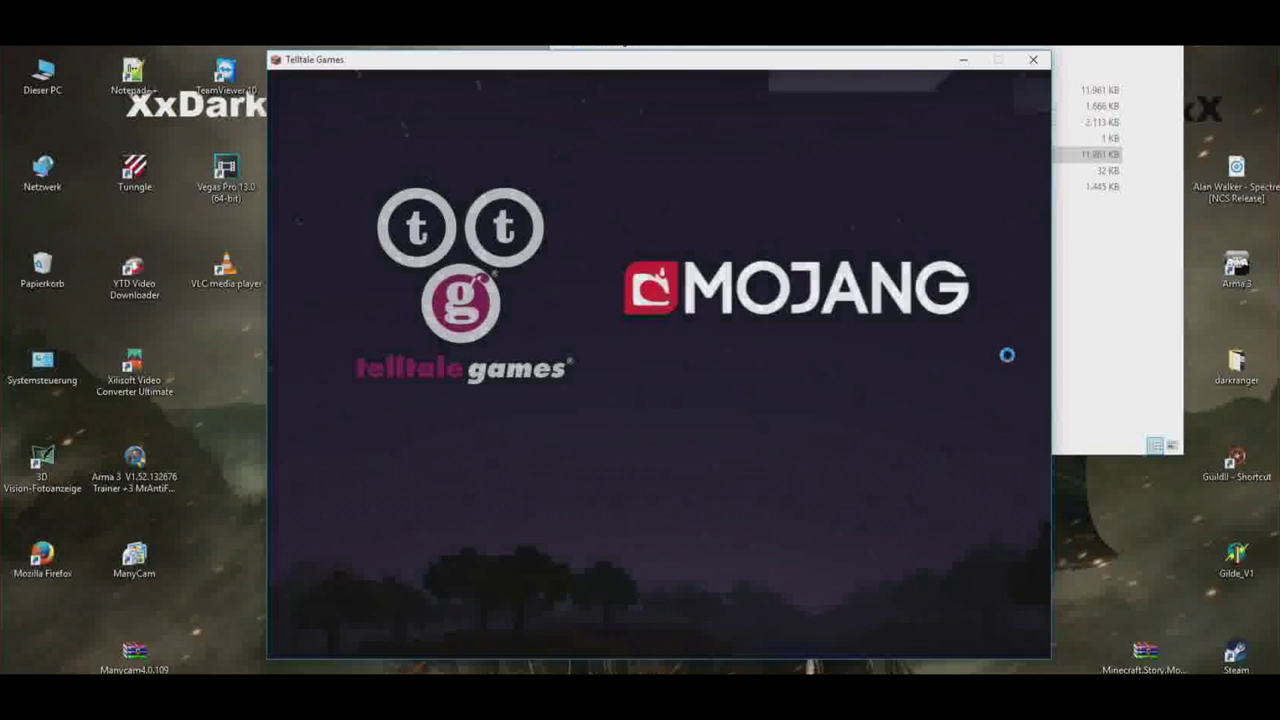
- Create a new text document on the desktop under its default name and open it in Editor
right_click(1055, 568)
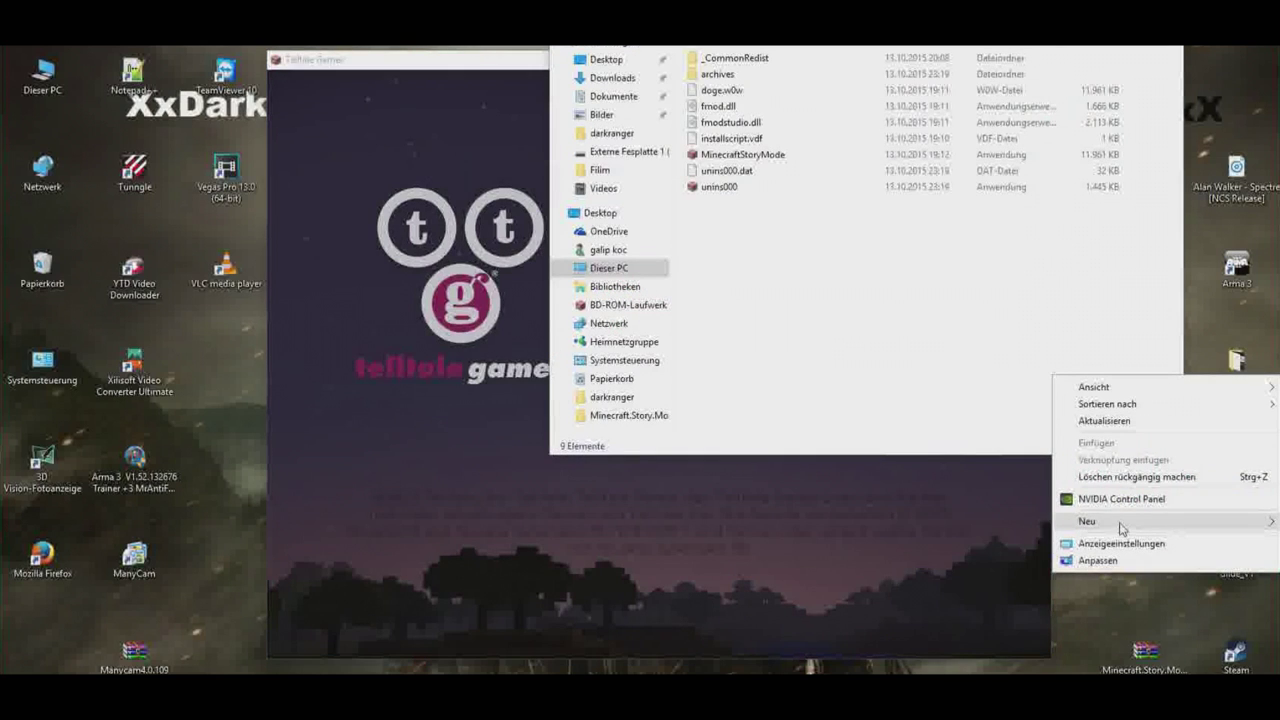
key("alt+Tab")
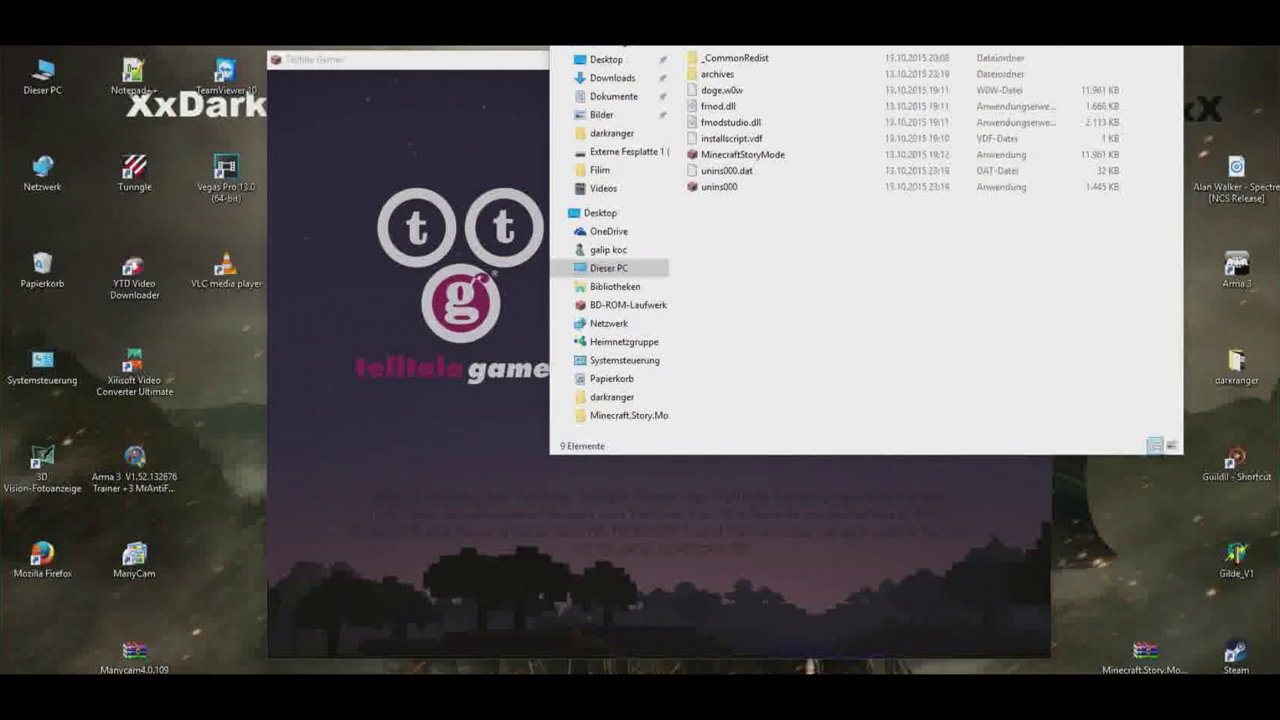
left_click(817, 517)
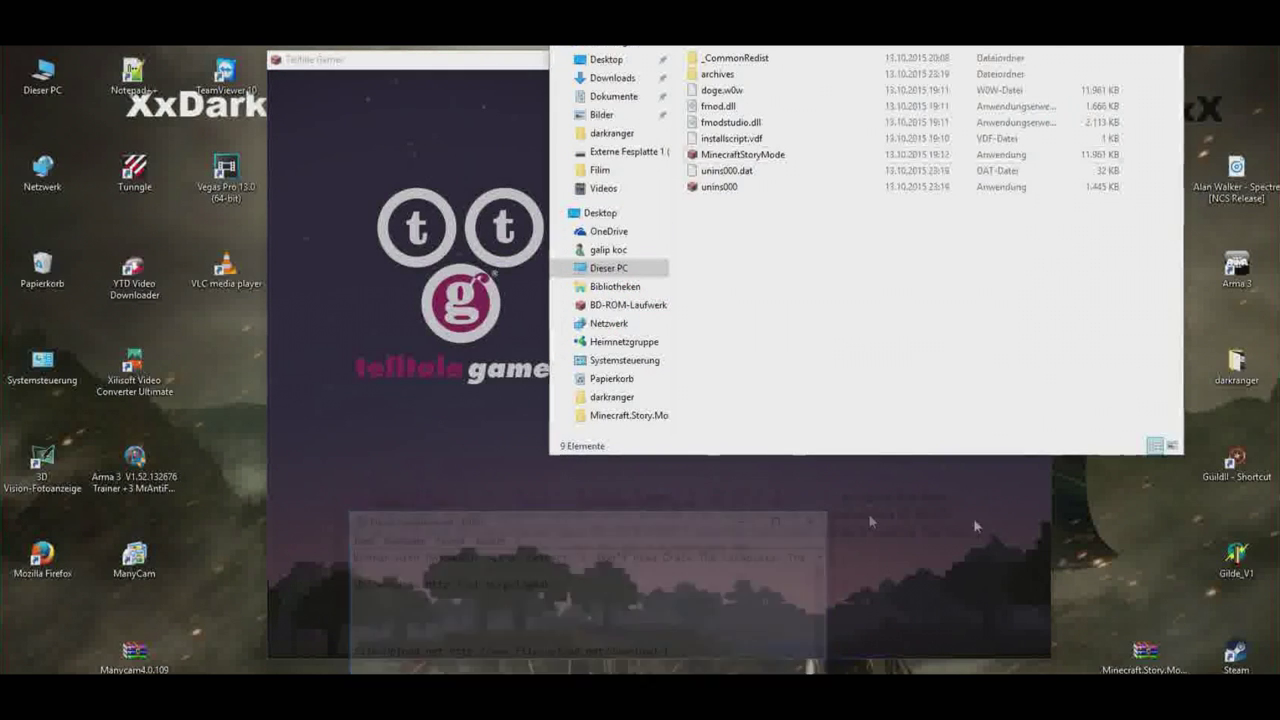
right_click(1055, 537)
mouse_move(1088, 487)
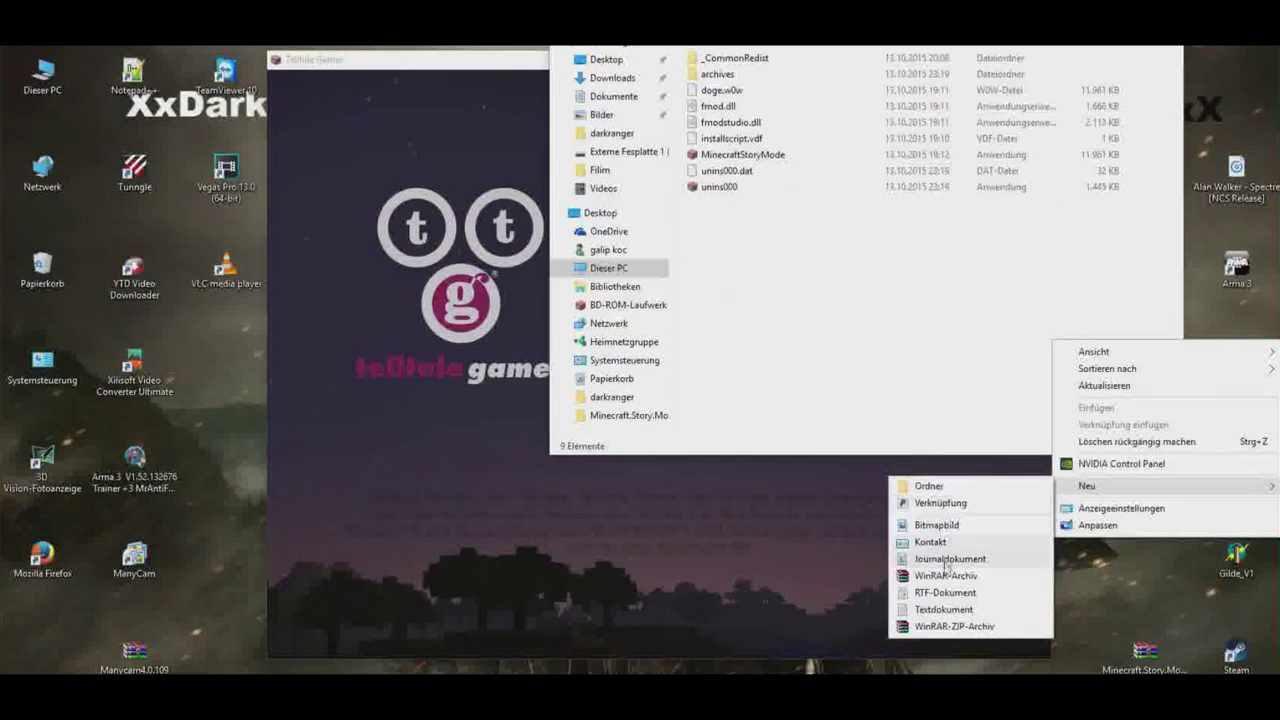
left_click(943, 609)
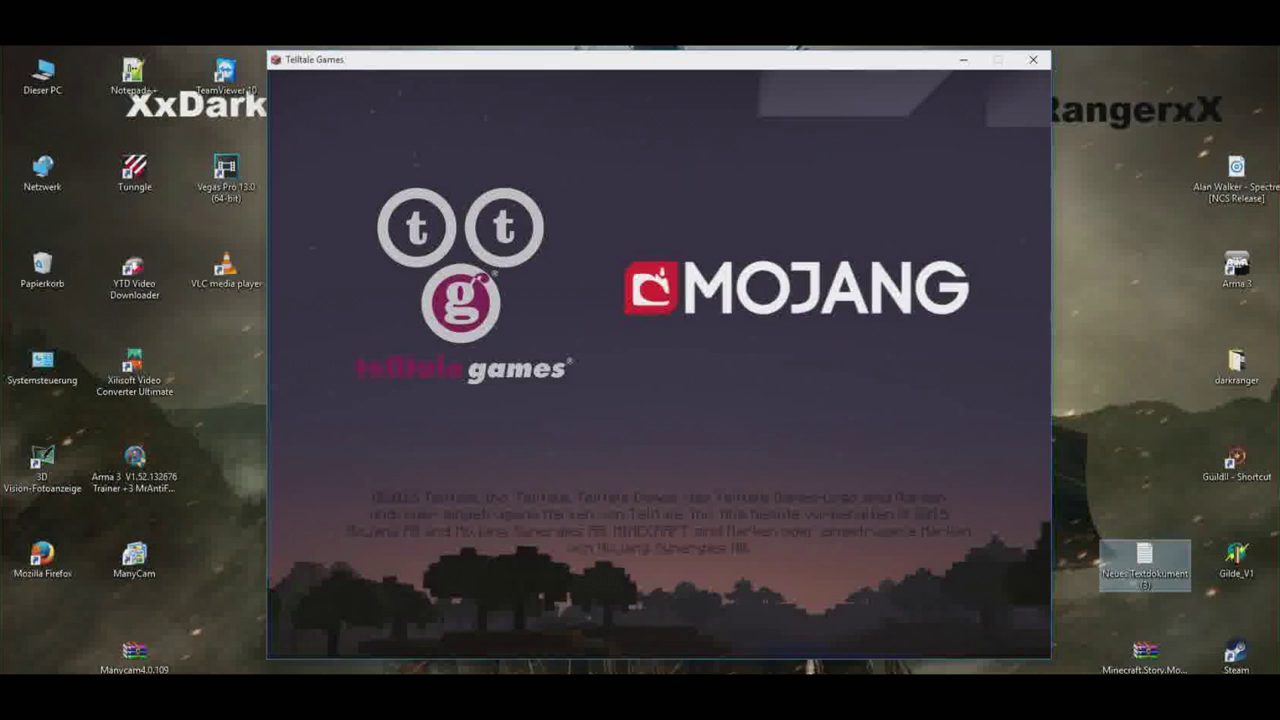
key("Return")
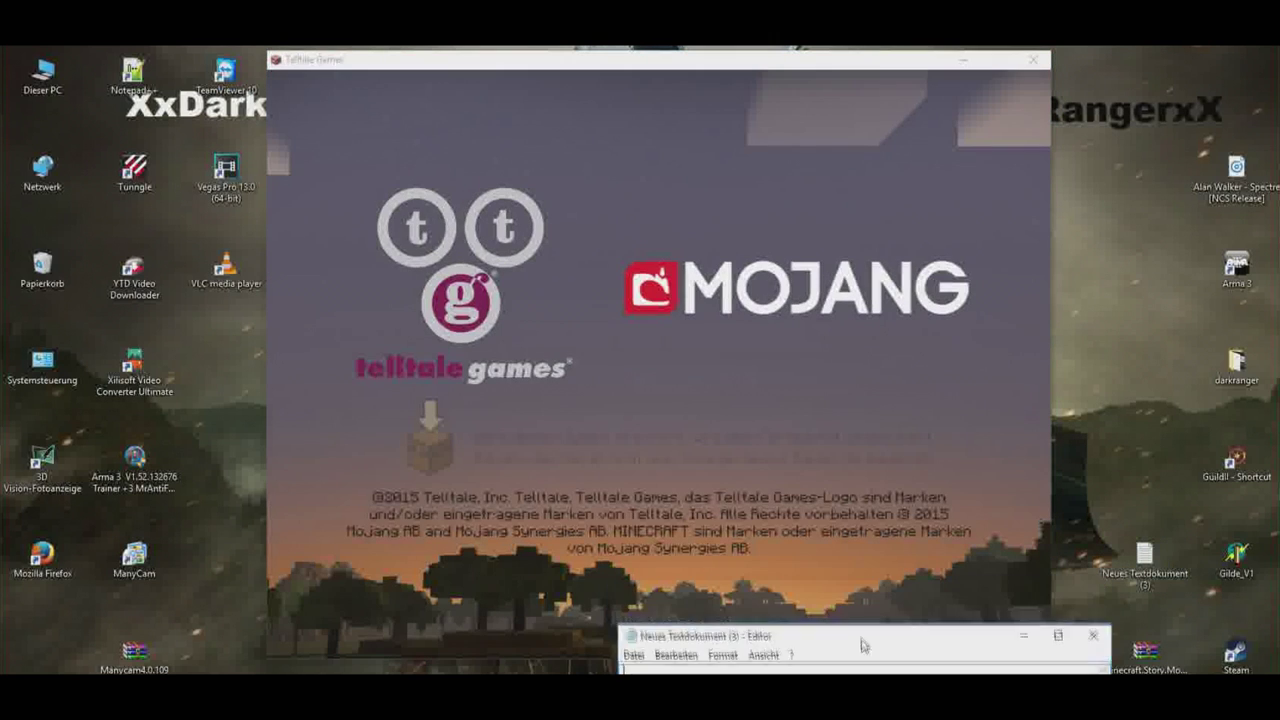
- Write "und wie gesagt ^^ bei mir ist irgendwie auf deutsch KP :D" in the new note
type("und wi")
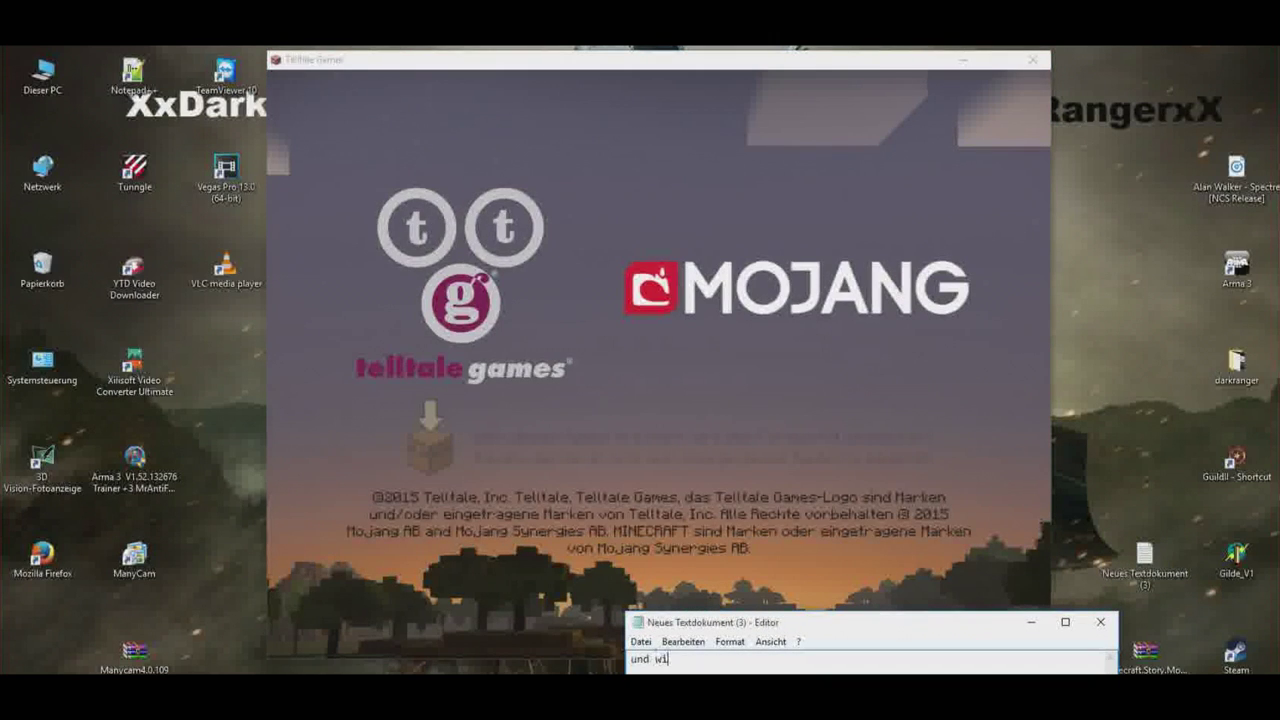
type("e ghesagt")
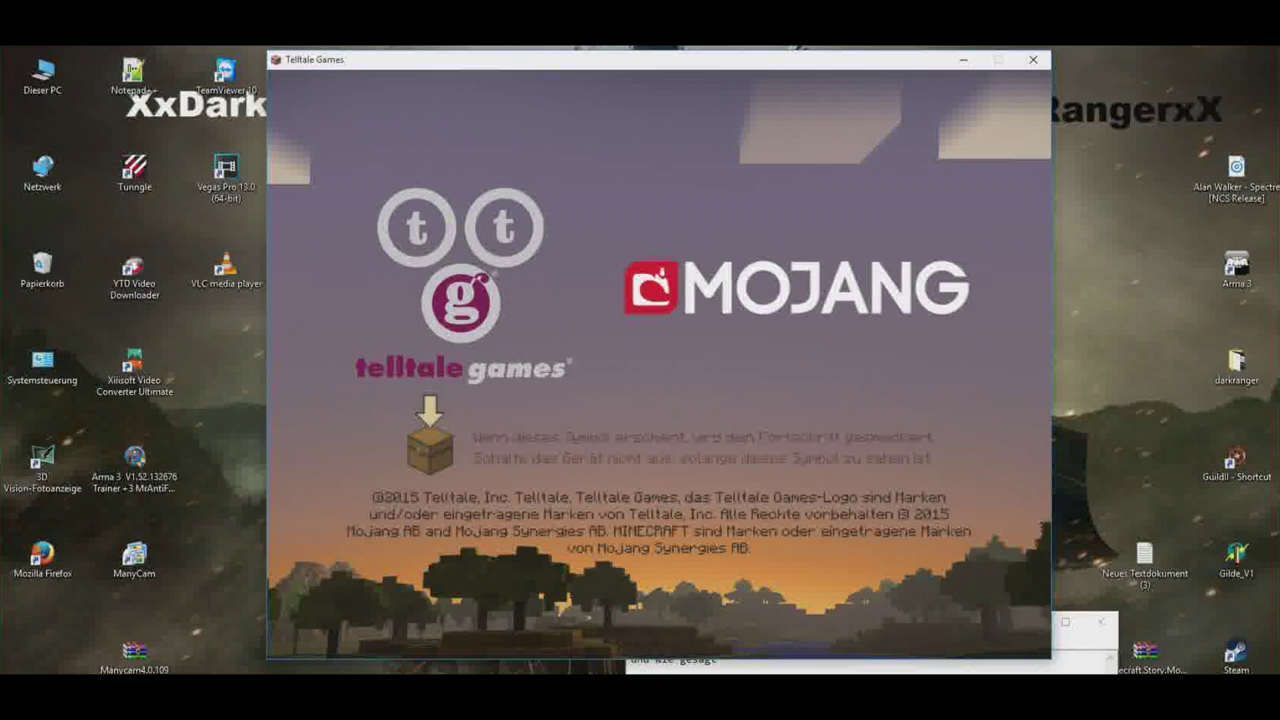
left_click(839, 665)
type("^^ bei mir is")
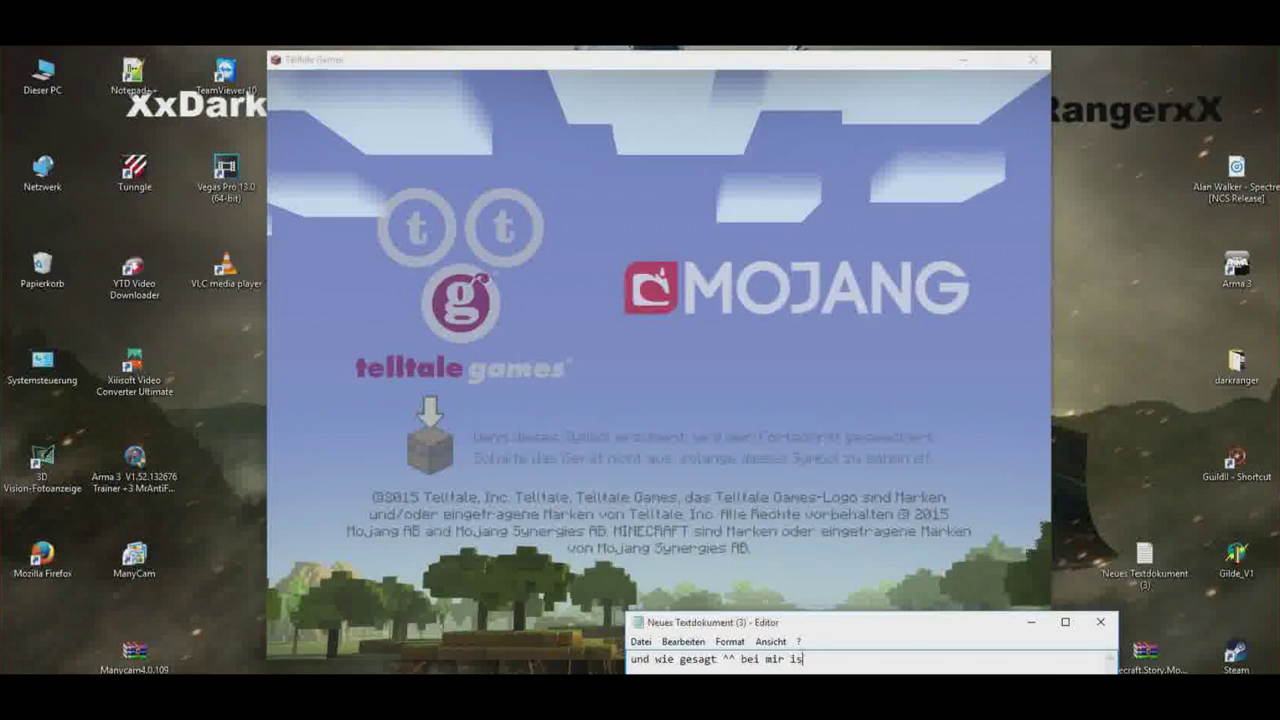
type("t irgendwie auf deutsch K")
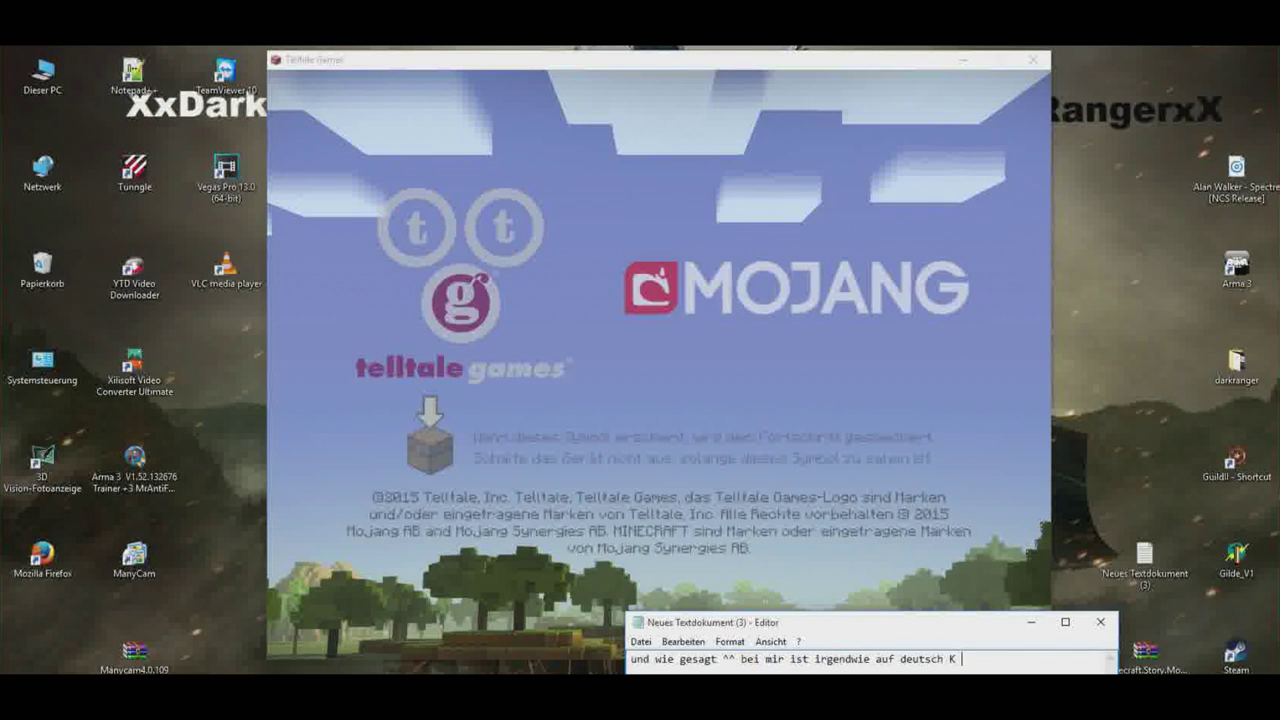
type(" KP :D")
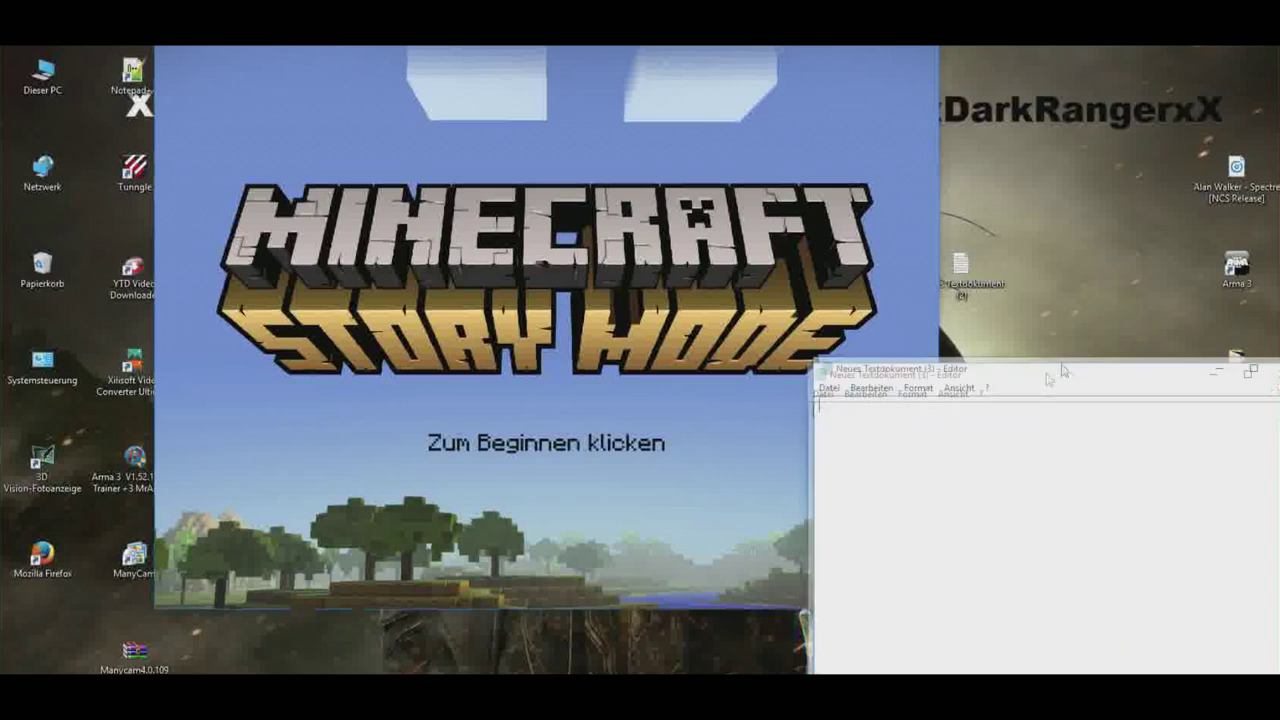
- Start from the game's title screen and write a note beginning "wenn ihr daten von minecraft" that tells viewers to sign in
left_click(705, 472)
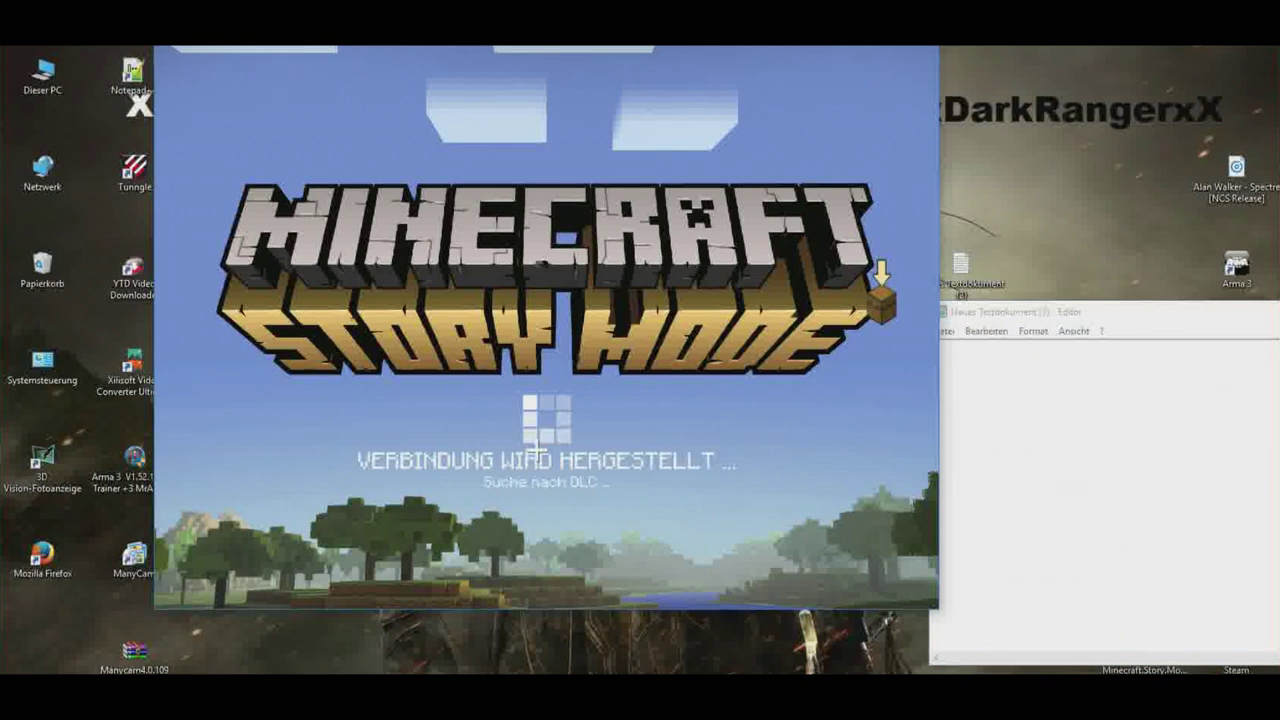
left_click(1080, 457)
type("hi")
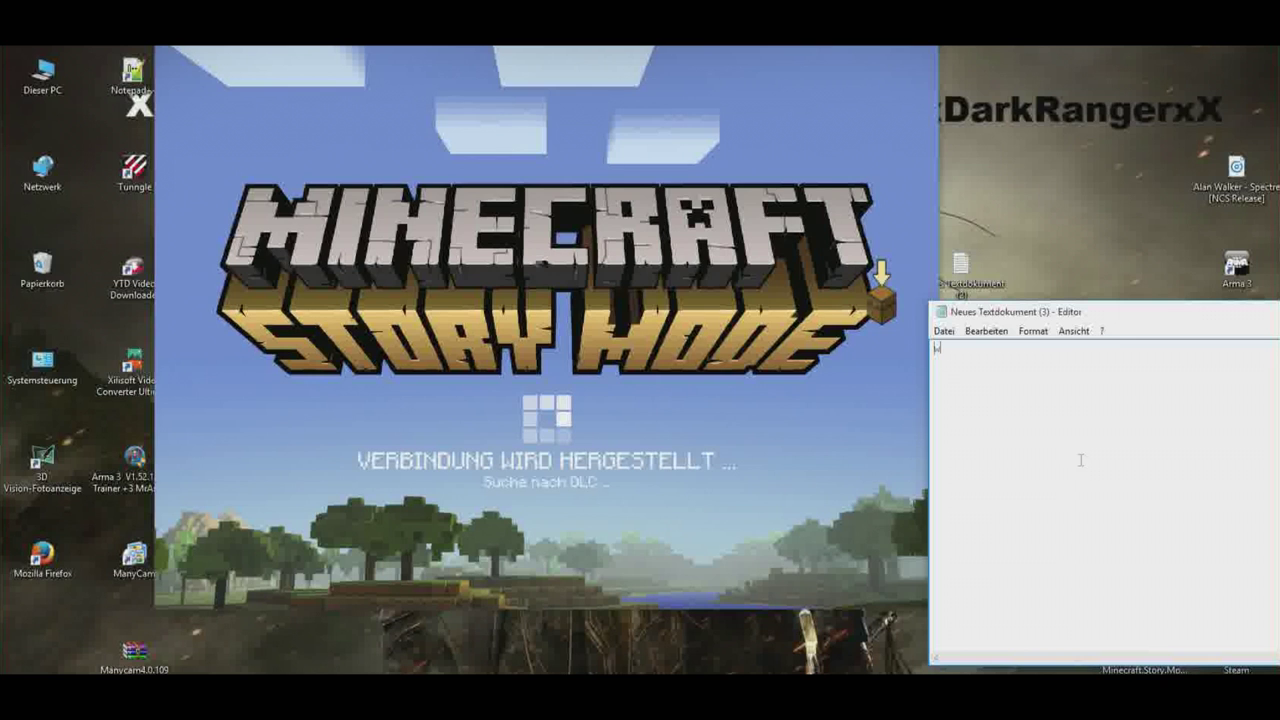
type("ihr daten von minecraft ha")
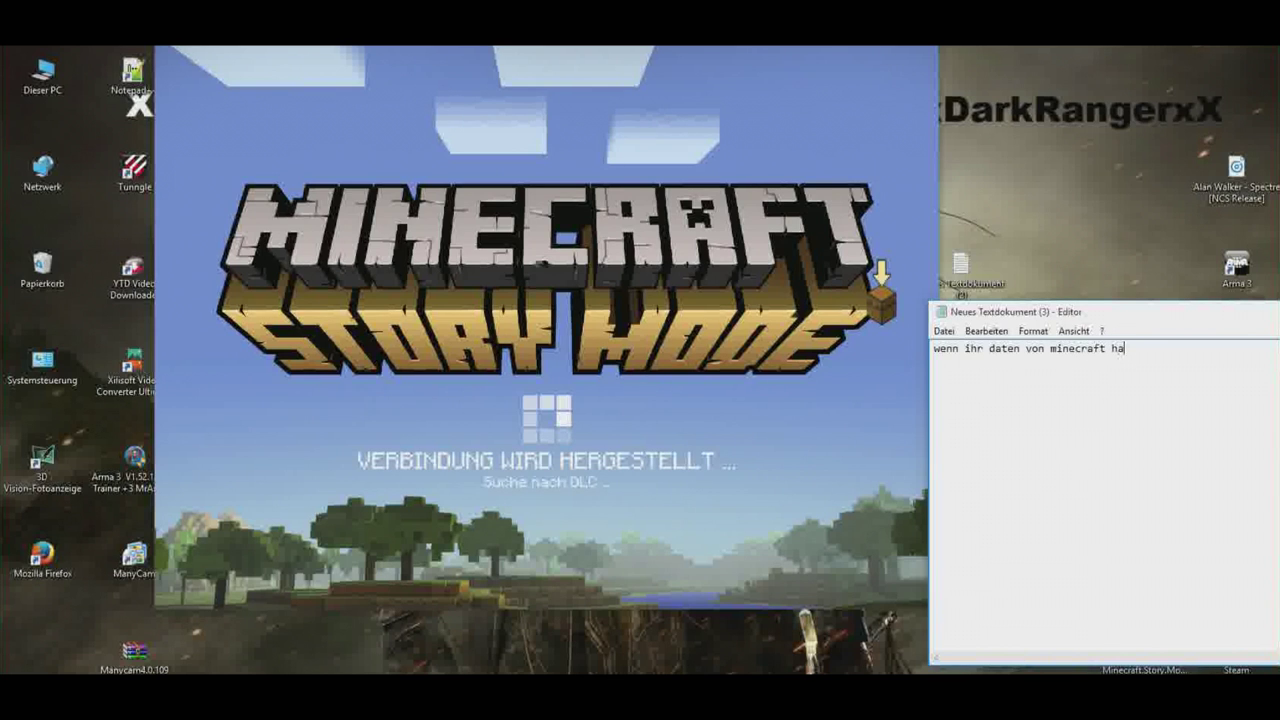
type("eldet euch an :D")
left_click(826, 384)
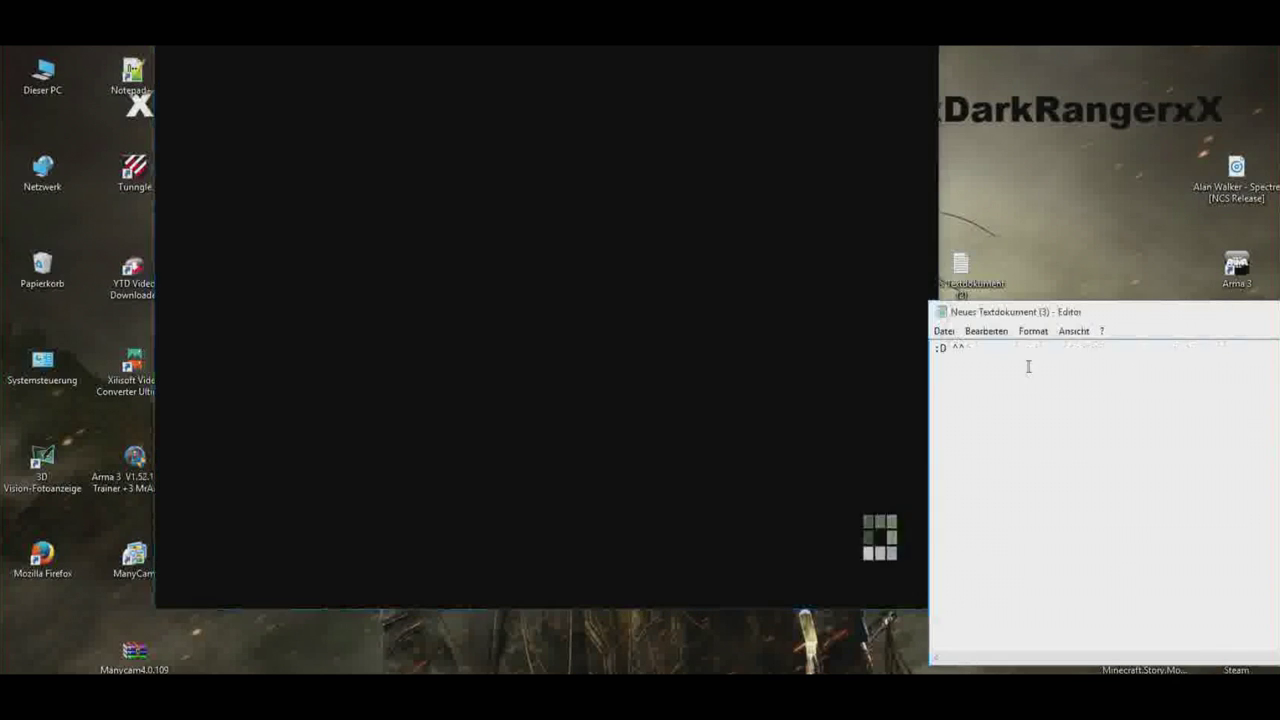
- Clear the leftover smileys from the note, move its window away from the game and return to the game
key("ctrl+a")
type(":p")
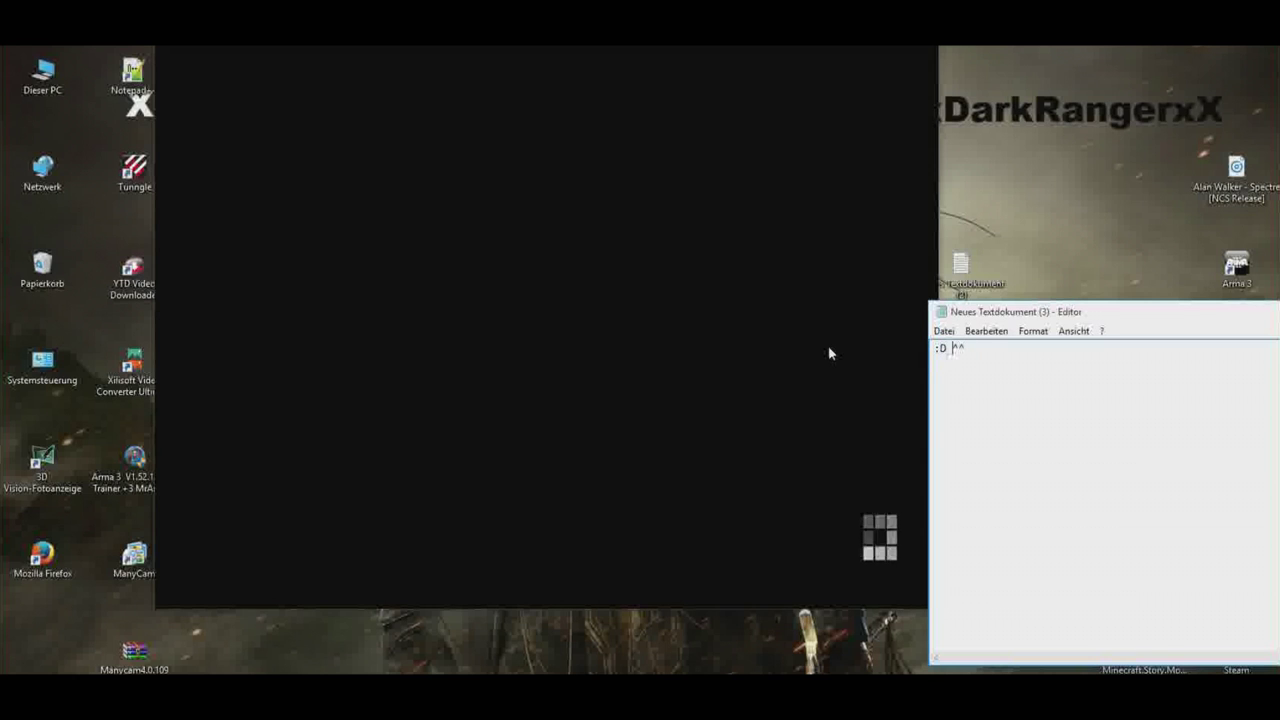
key("BackSpace")
type("D")
key("BackSpace")
key("BackSpace")
key("BackSpace")
key("BackSpace")
key("BackSpace")
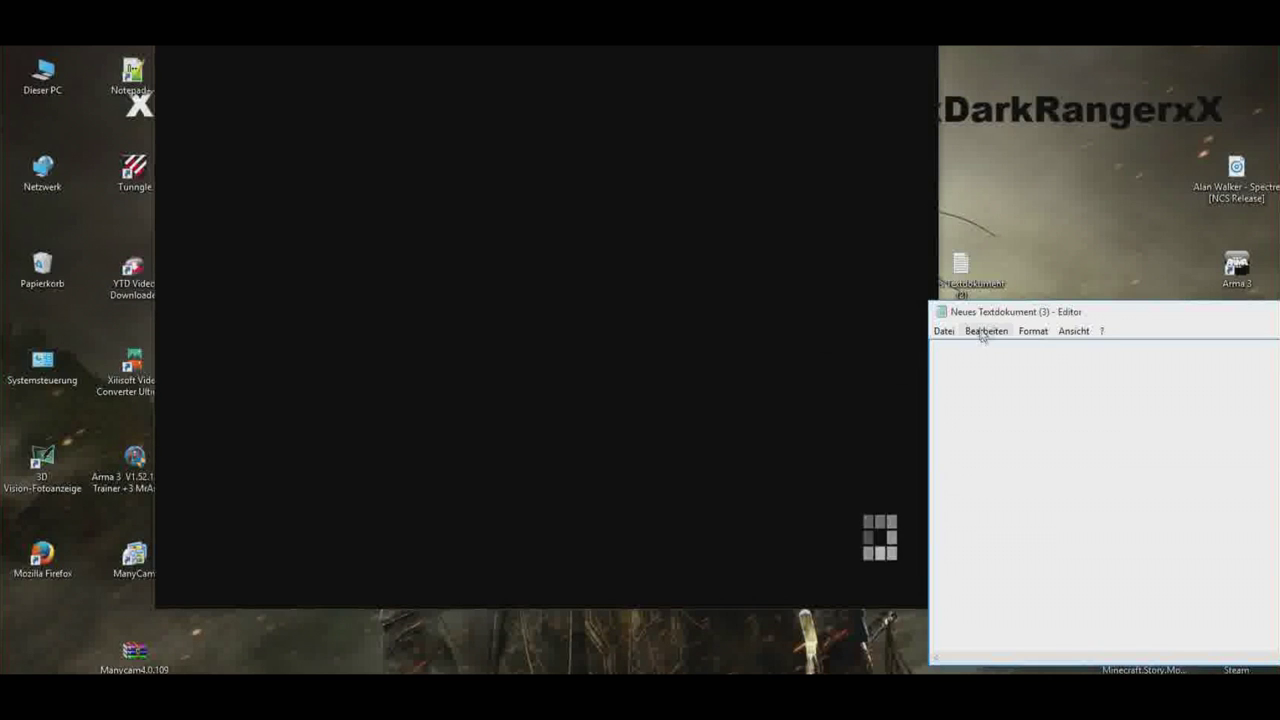
left_click_drag(980, 311, 1042, 277)
left_click(783, 416)
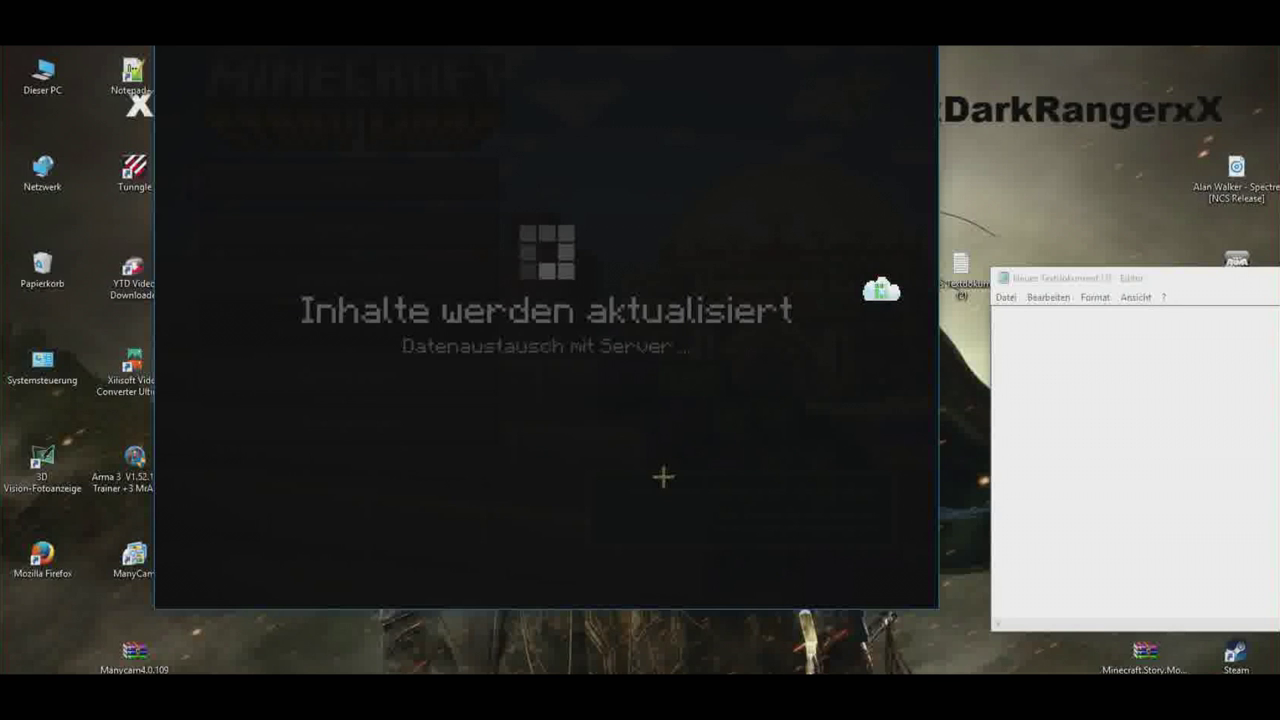
- Write "und dan auf spielen ;D" in the note and clear the text again
type("und dan auf süoe")
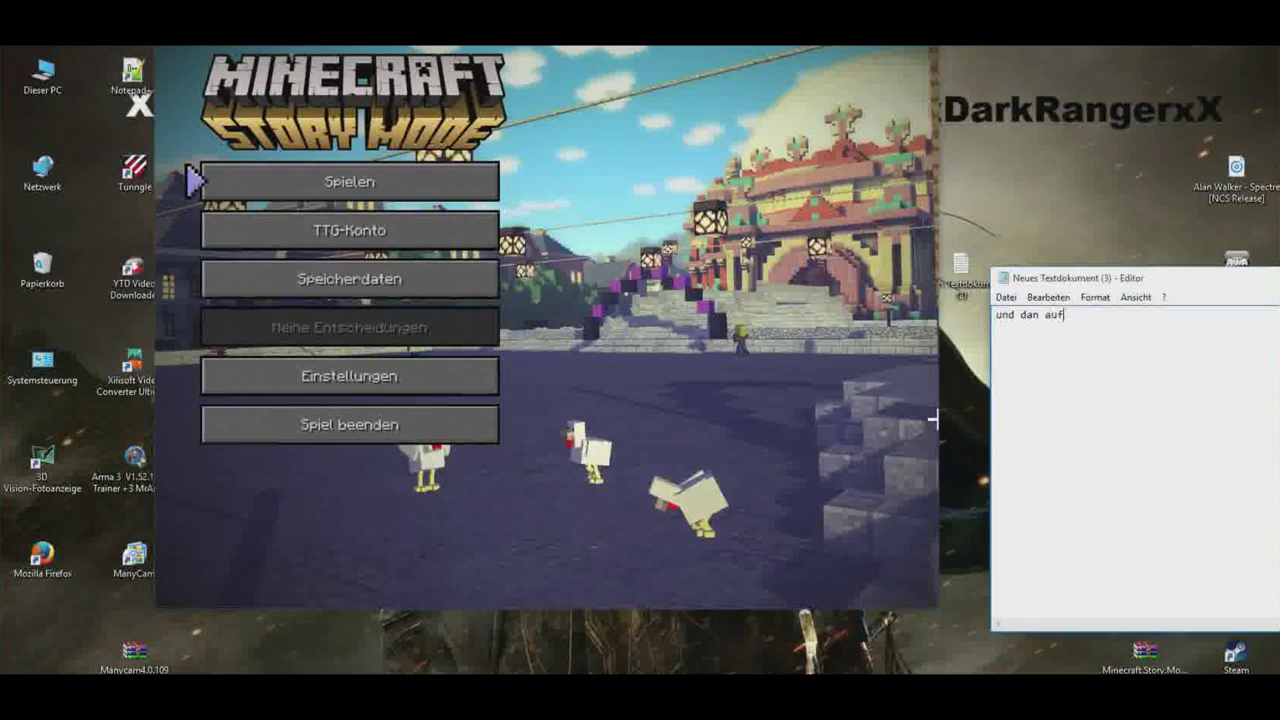
key("BackSpace")
key("BackSpace")
key("BackSpace")
type("pielen ")
type(":D")
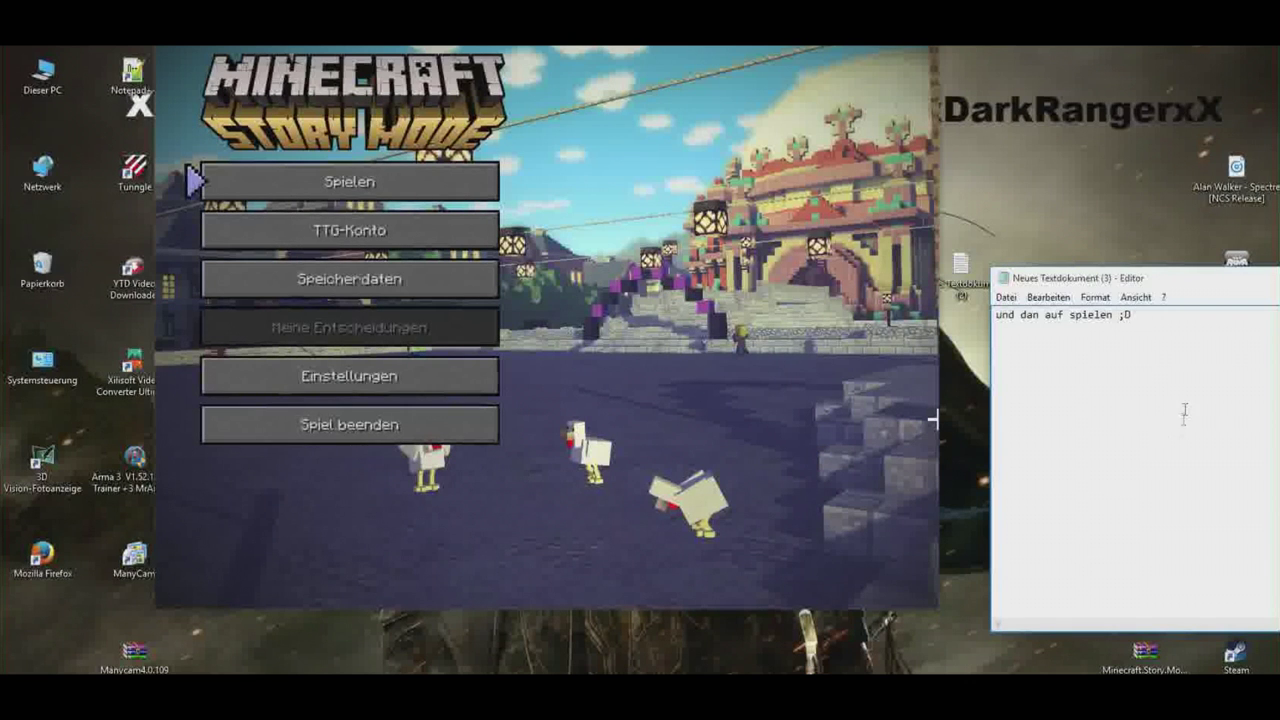
key("ctrl+a")
key("BackSpace")
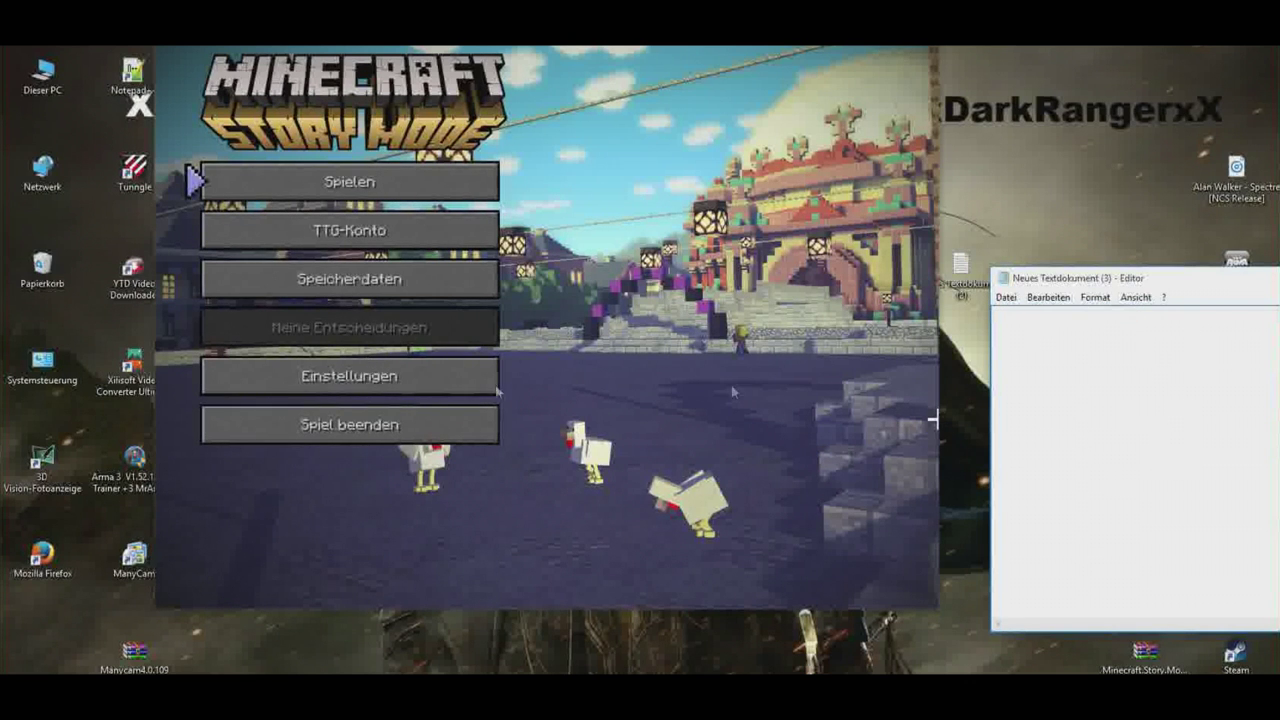
- Open the game's Einstellungen and write "wenn ihr euch icloud alles speichern wollt geht" in the note
left_click(350, 377)
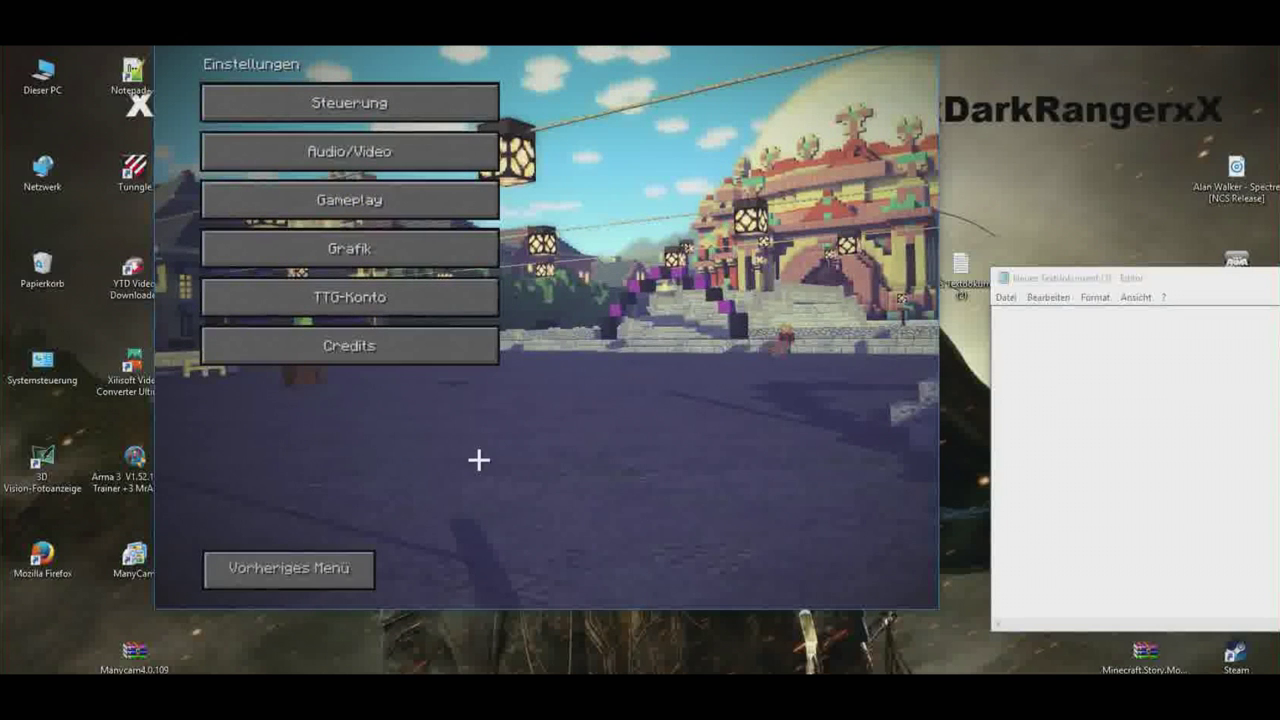
left_click(1093, 428)
type("wenn ihr euch ")
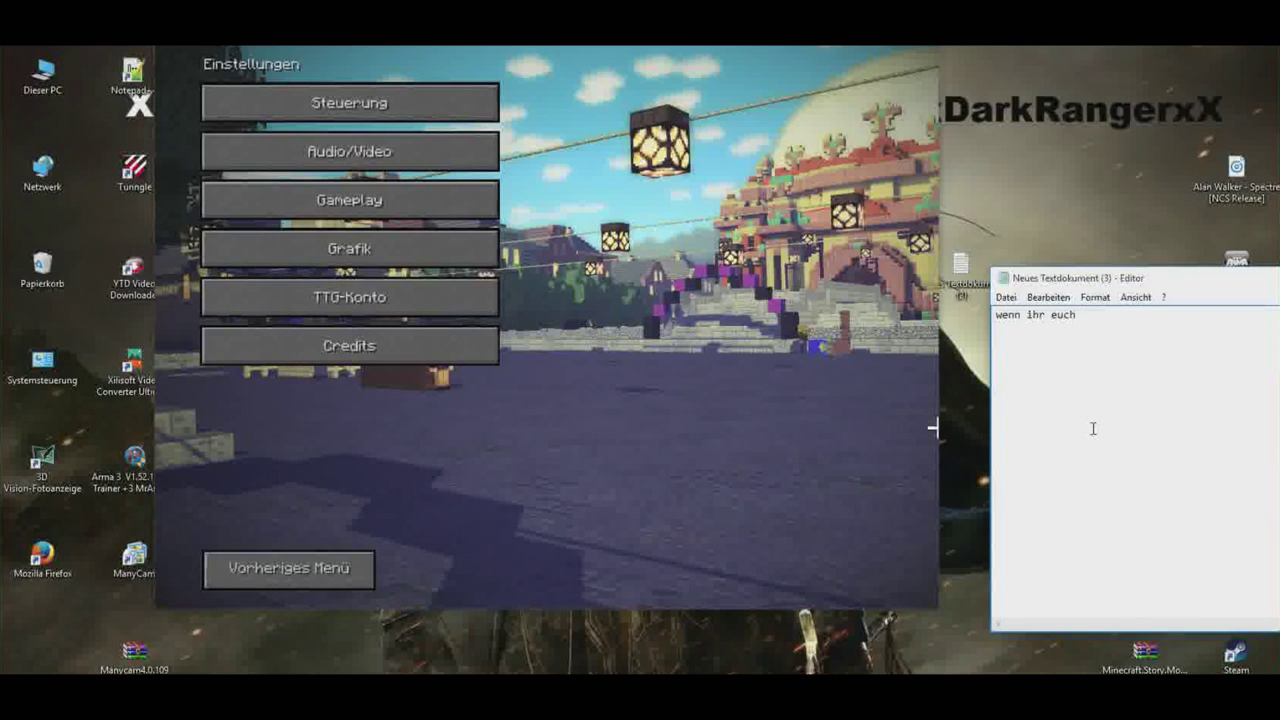
type("icloud alles s")
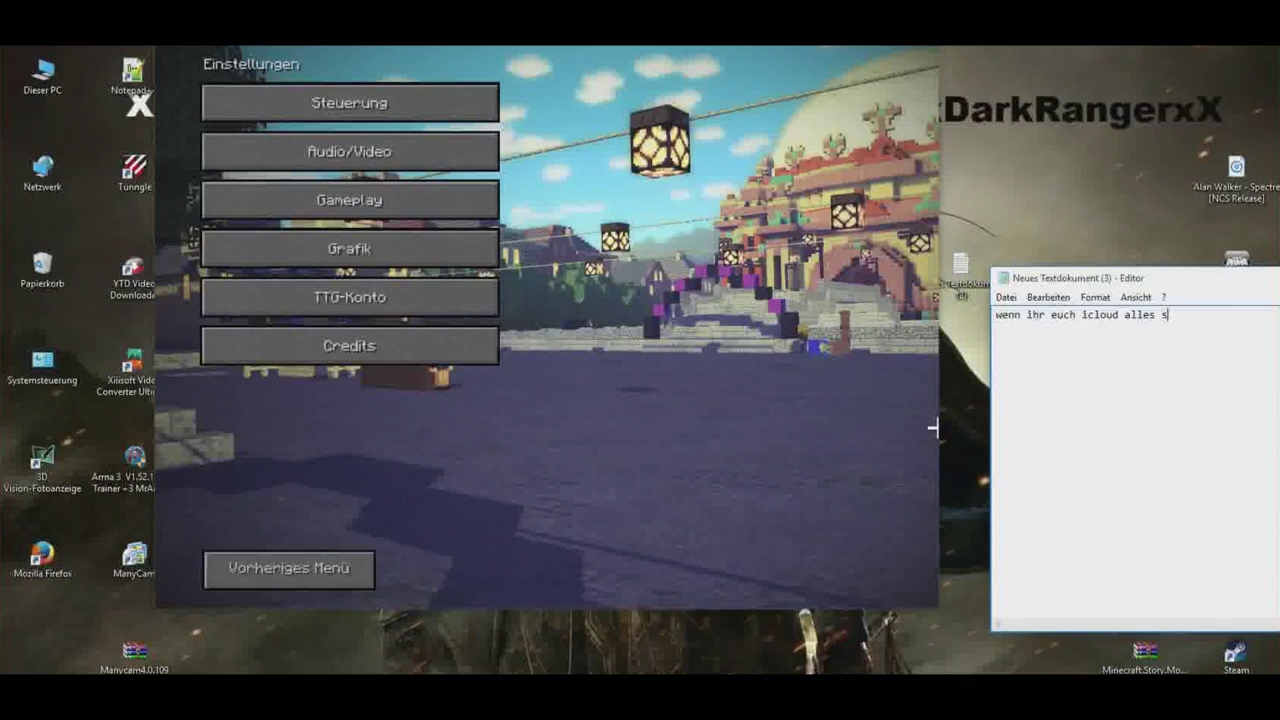
type("peichern wollt geht")
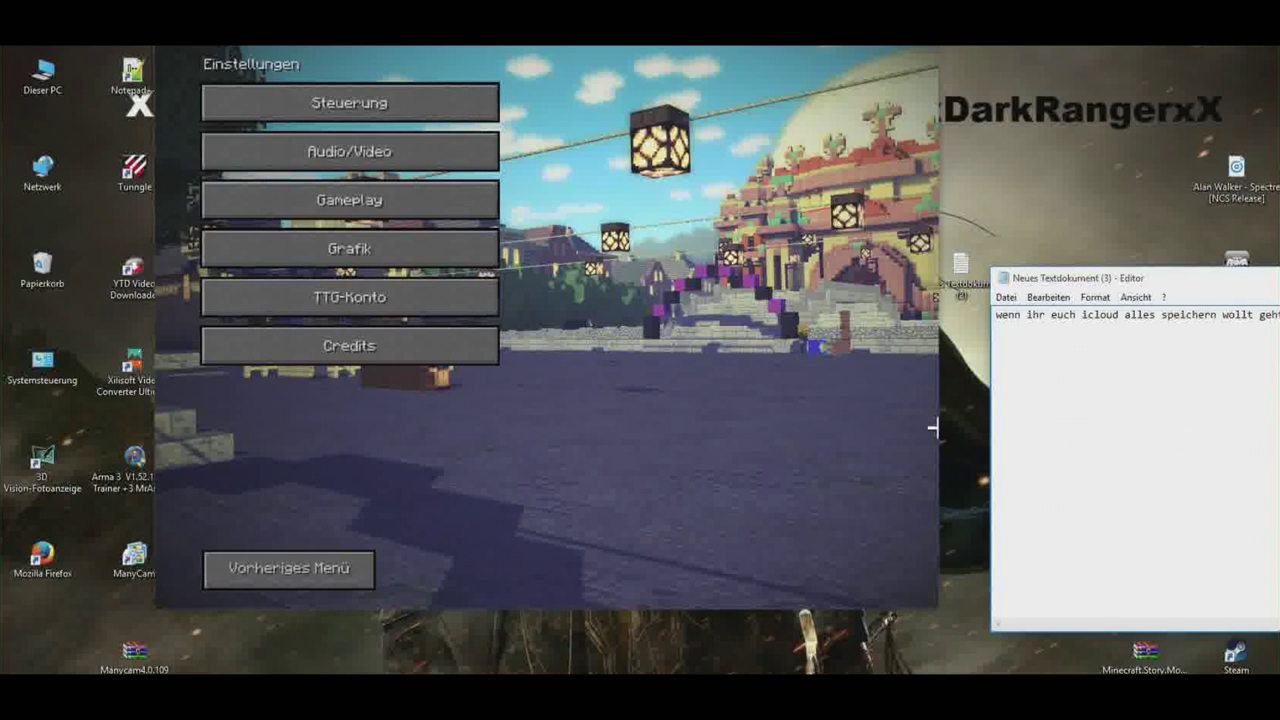
- Move the note fully into view over the game and complete its sentence with "auf TTG konto :D"
left_click_drag(1206, 279, 736, 433)
type("TT")
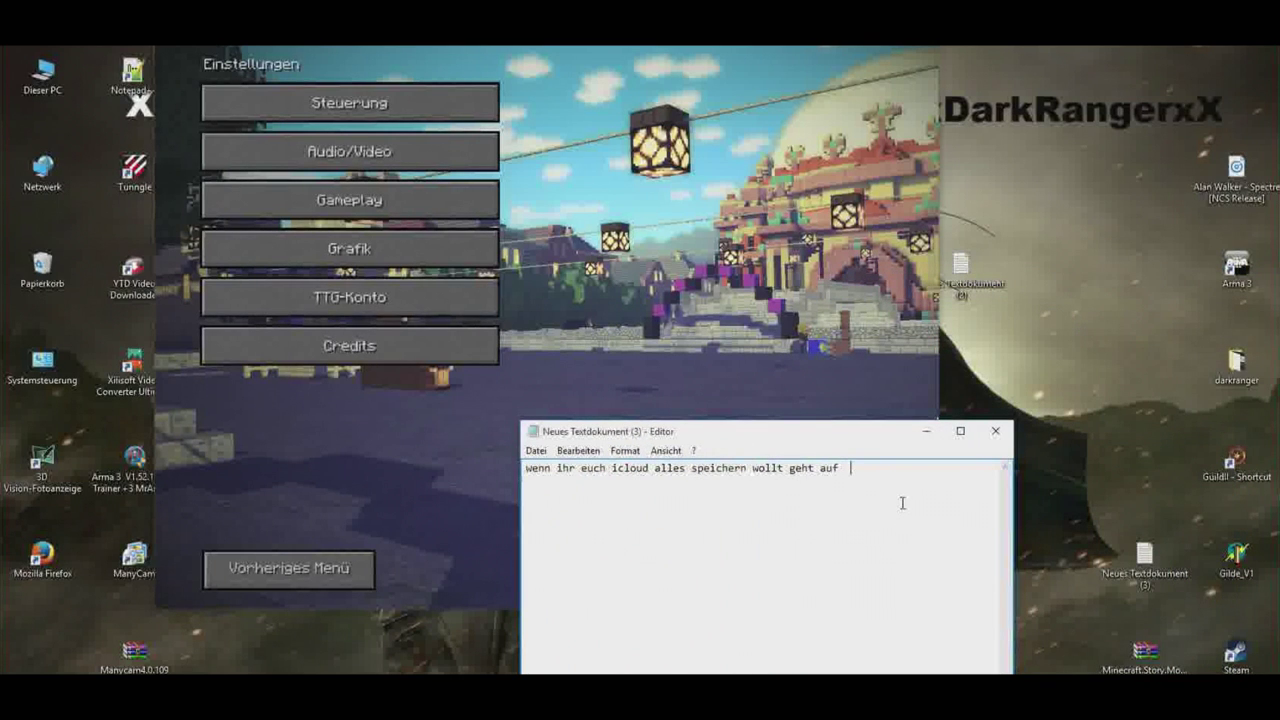
type("G konto :D")
- Open the game's TTG-Konto settings, add "macht an :D" to the note and return to the game
left_click(365, 300)
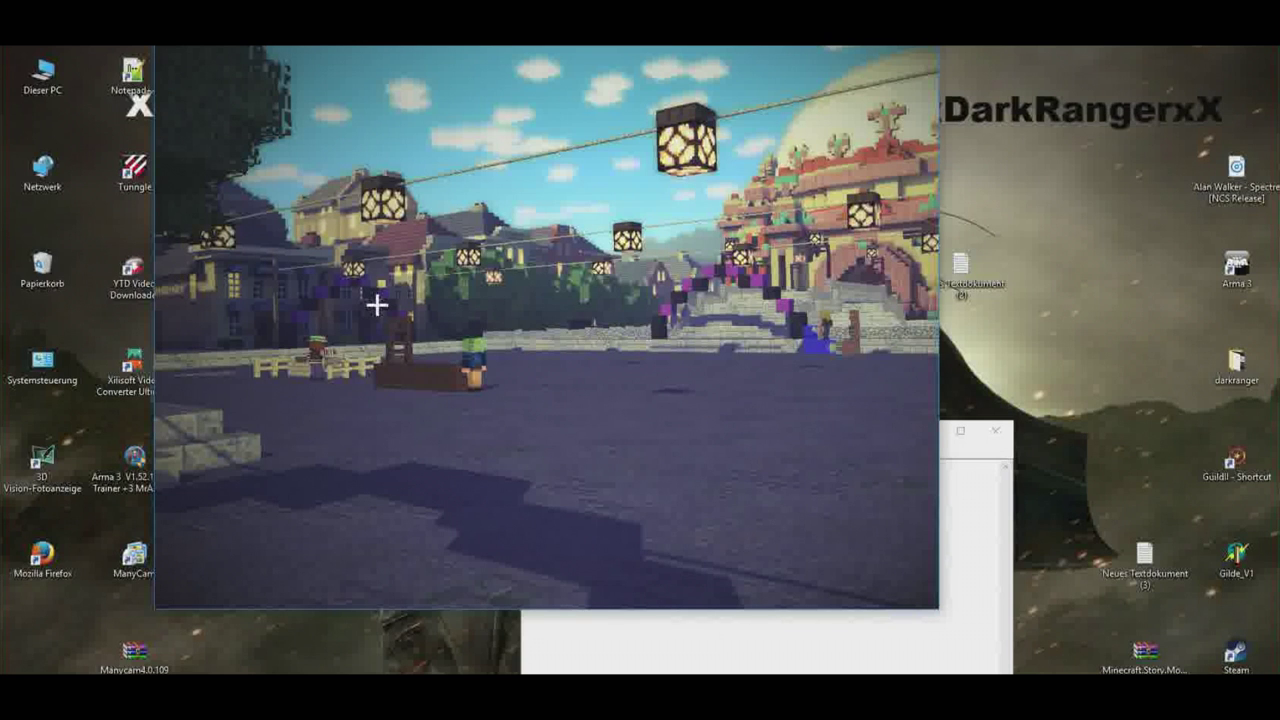
key("alt+Tab")
type("macht ")
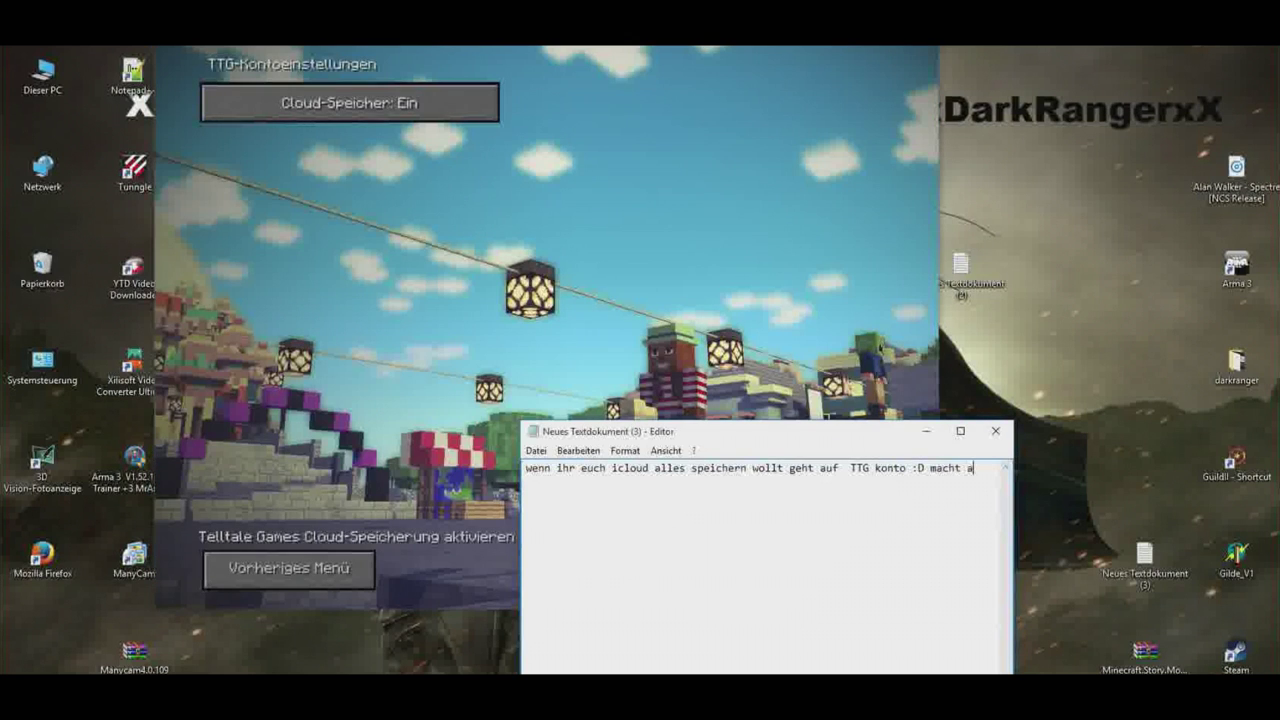
type("an :D")
key("ctrl+a")
key("alt+Tab")
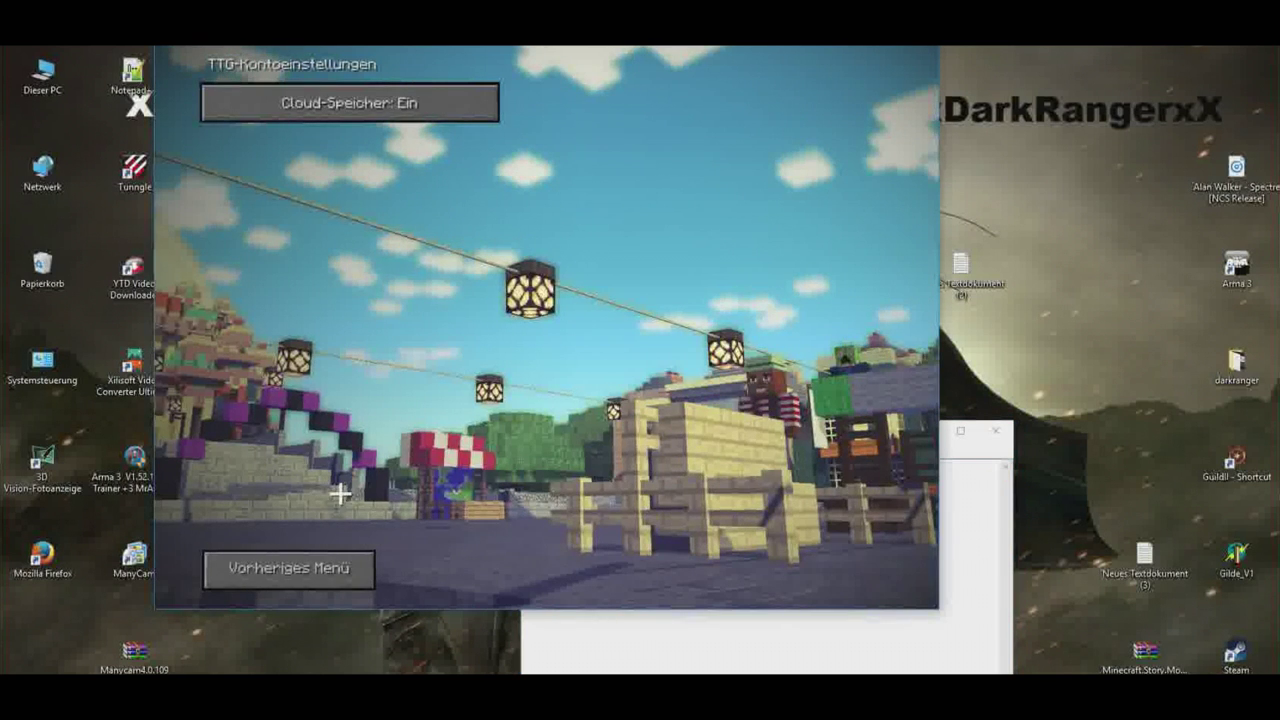